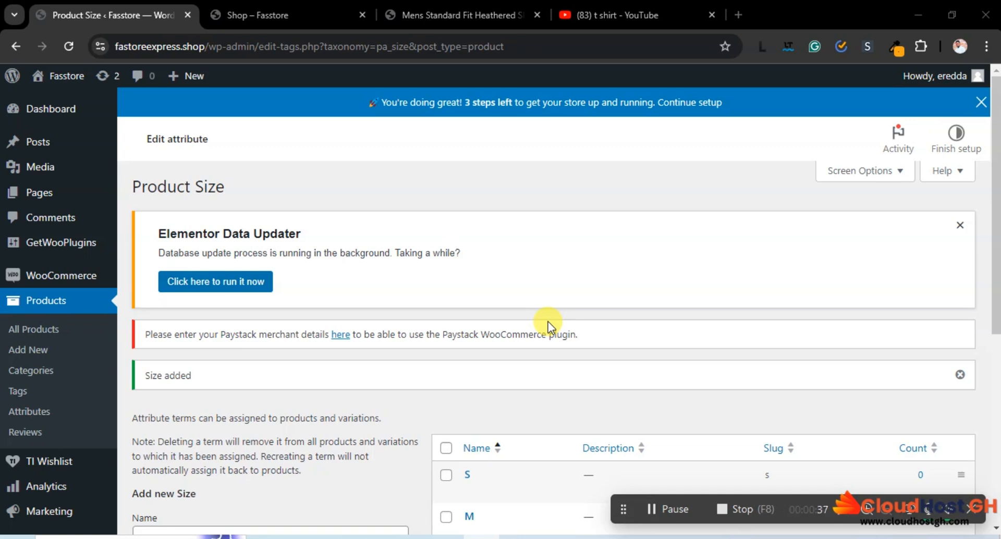
Start a new store product and open the Mens Standard Fit Heathered Short Sleeve V Neck T Shirt page in the reference shop.
left_click(35, 354)
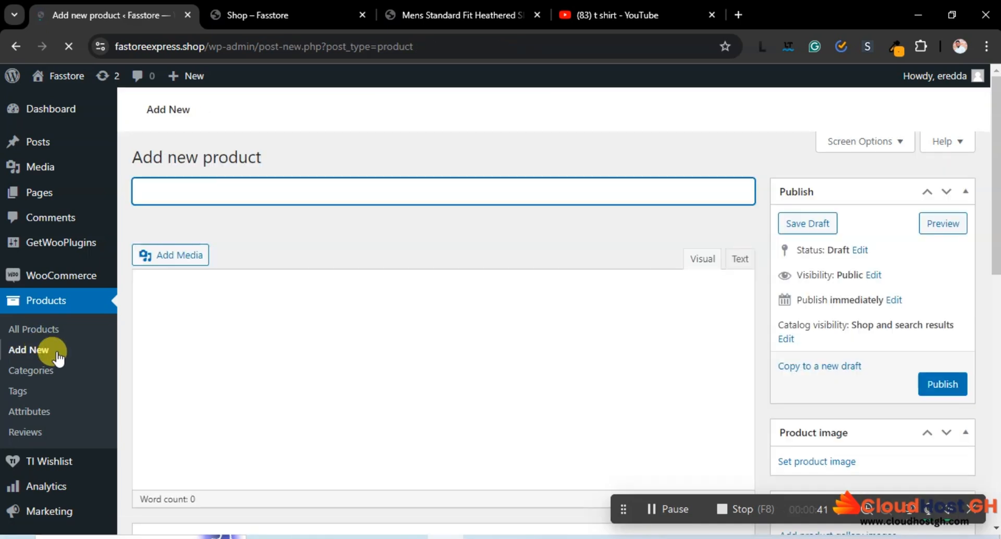
scroll(234, 349, "down", 8)
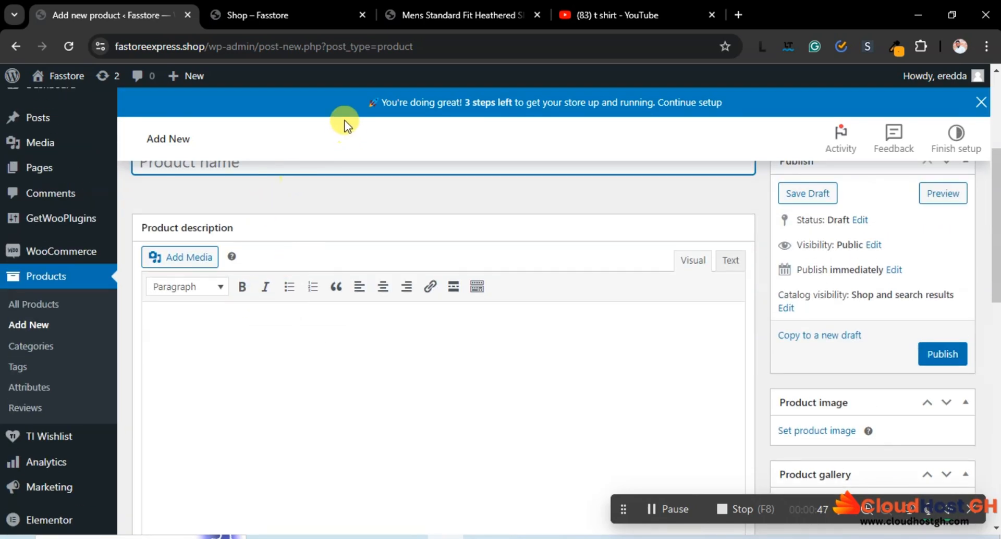
left_click(449, 14)
scroll(607, 335, "up", 4)
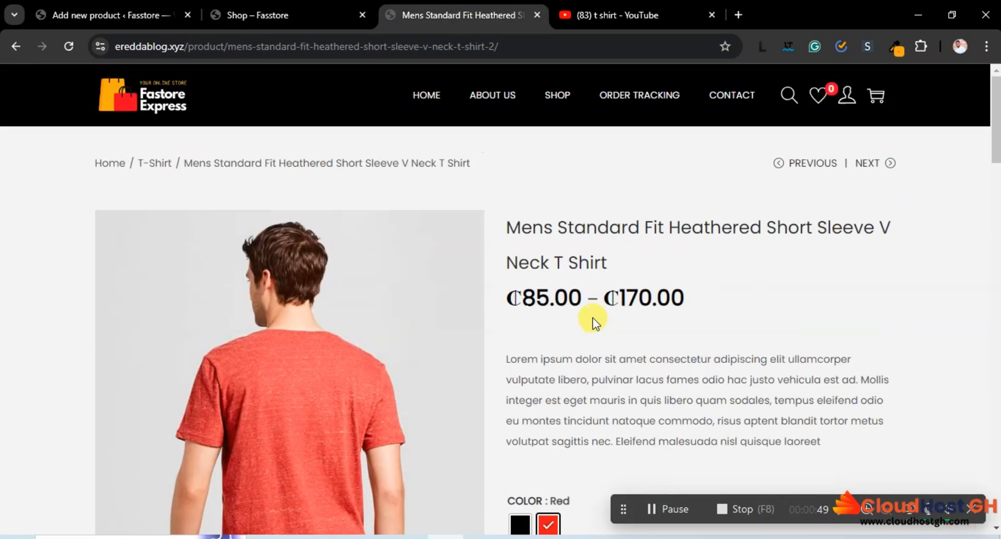
left_click(554, 95)
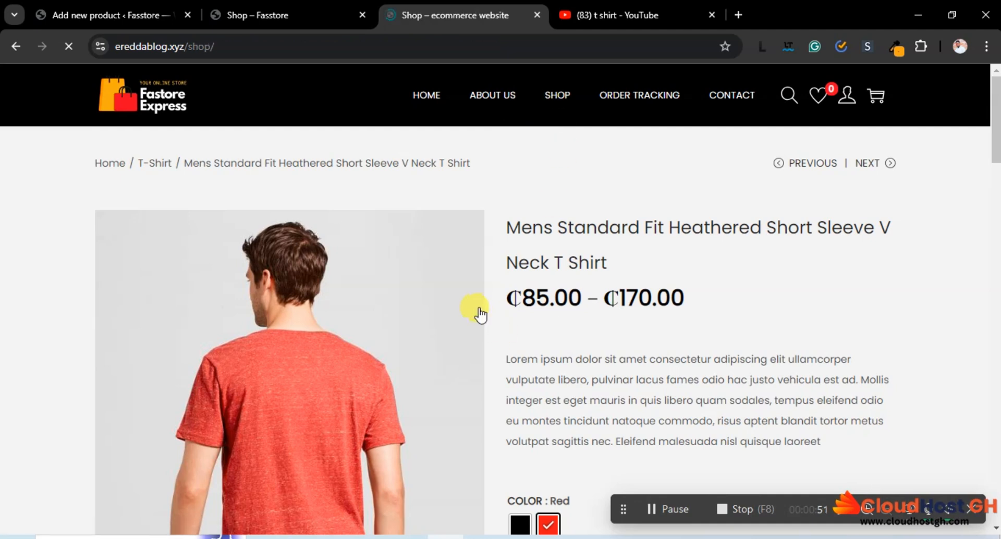
scroll(480, 314, "down", 8)
scroll(480, 314, "down", 13)
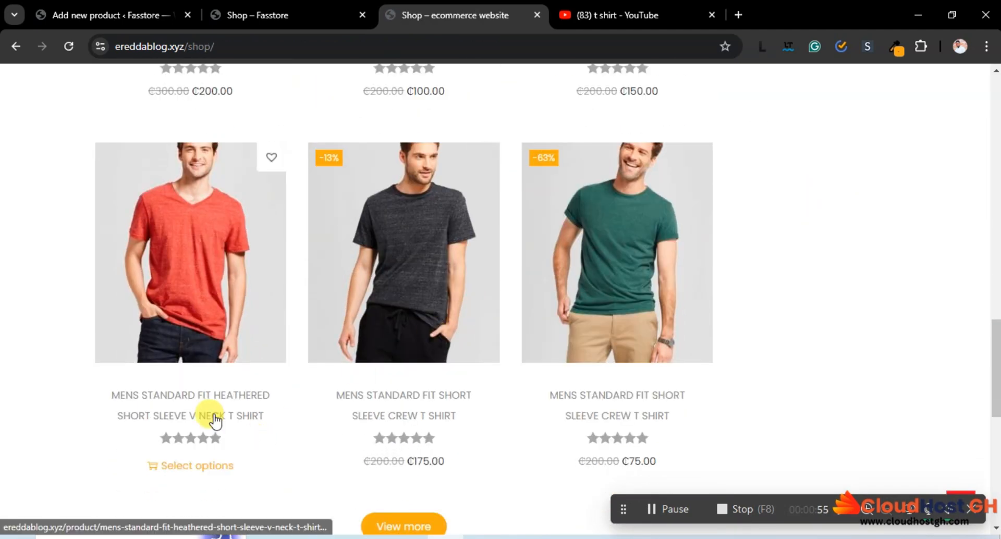
left_click(211, 402)
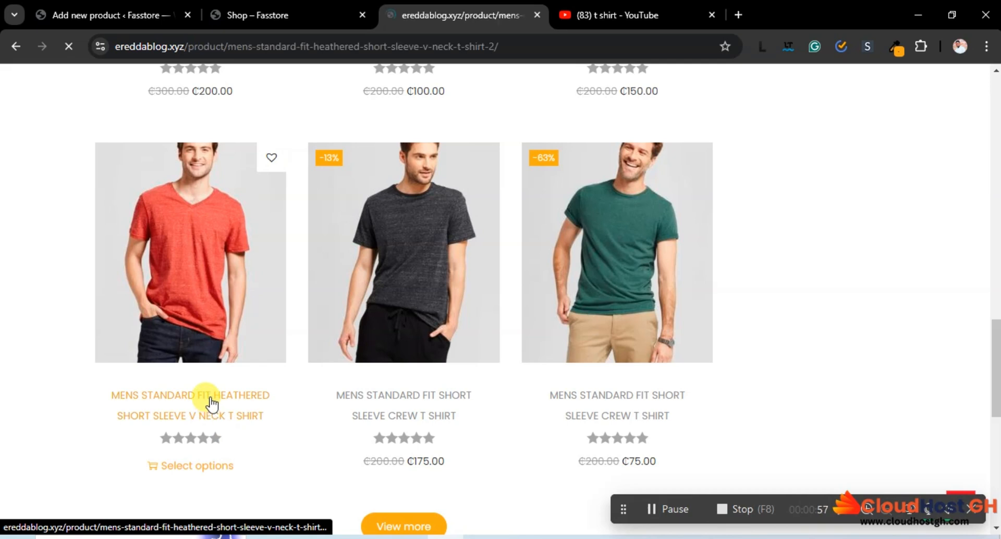
scroll(489, 320, "down", 5)
scroll(489, 320, "up", 5)
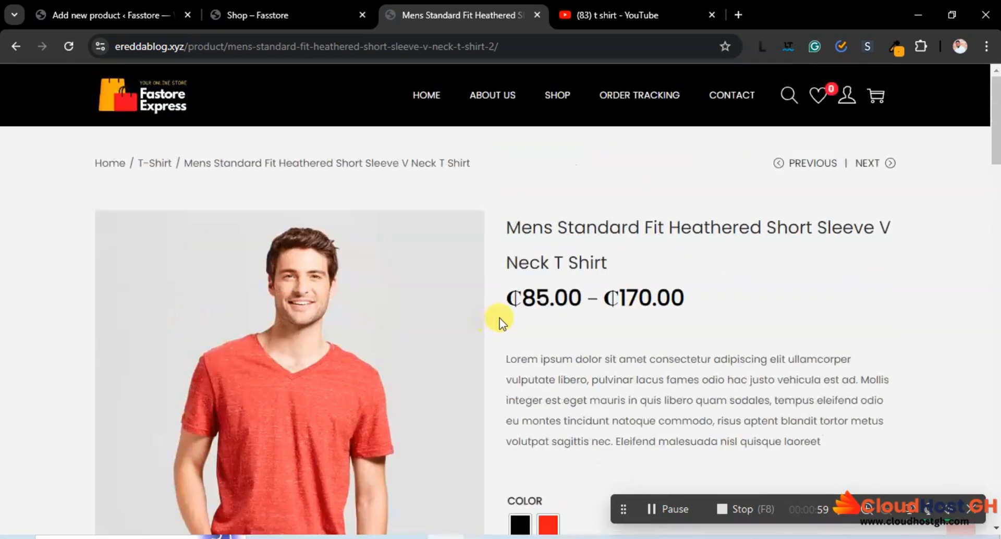
Copy the reference T-shirt's title, Mens Standard Fit Heathered Short Sleeve V Neck T Shirt, into the new product's name.
left_click_drag(508, 228, 669, 259)
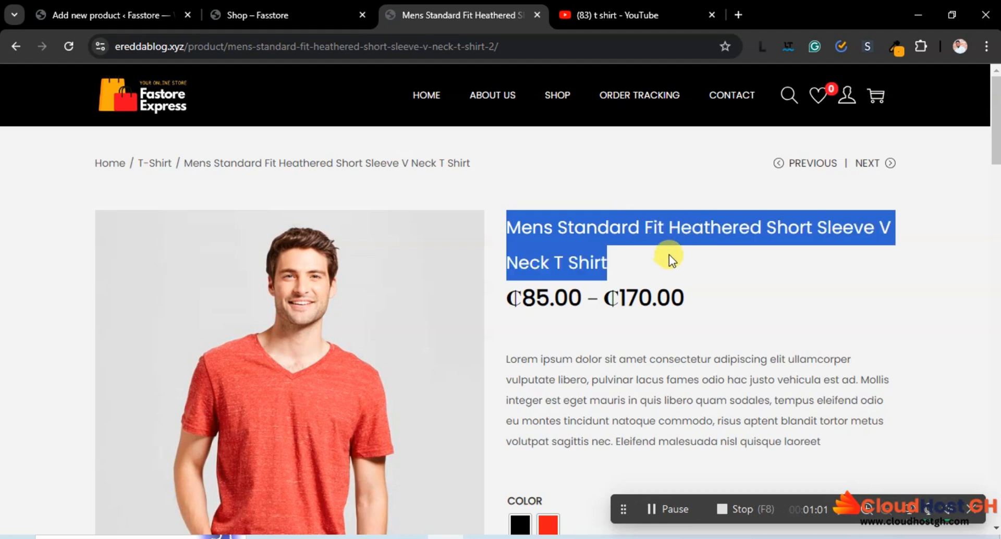
right_click(602, 221)
left_click(626, 234)
left_click(140, 7)
scroll(368, 228, "up", 3)
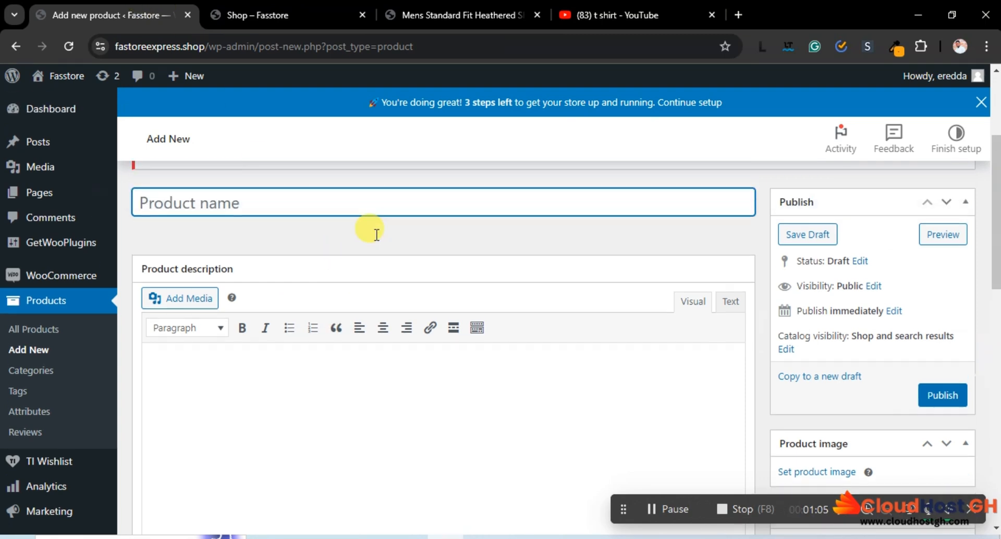
left_click(288, 305)
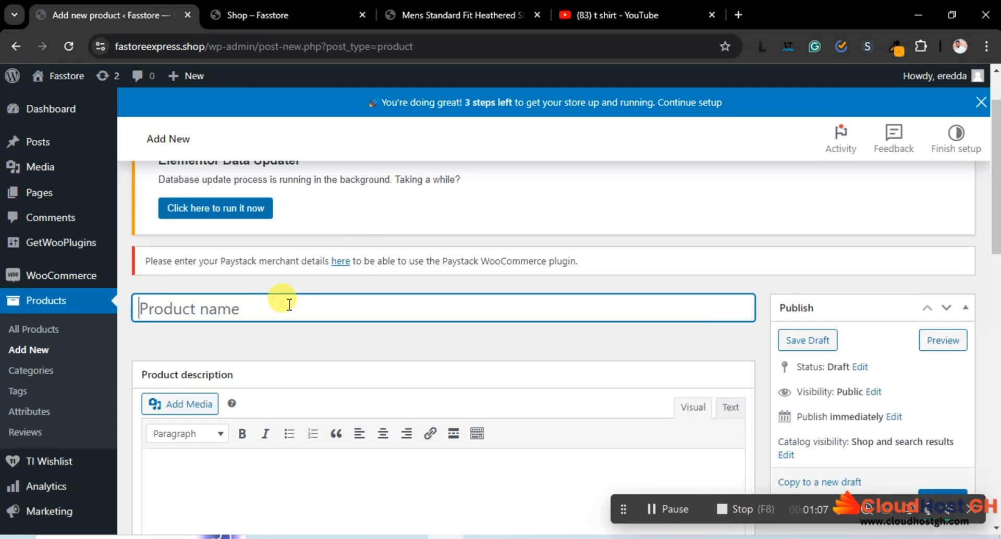
key("ctrl+v")
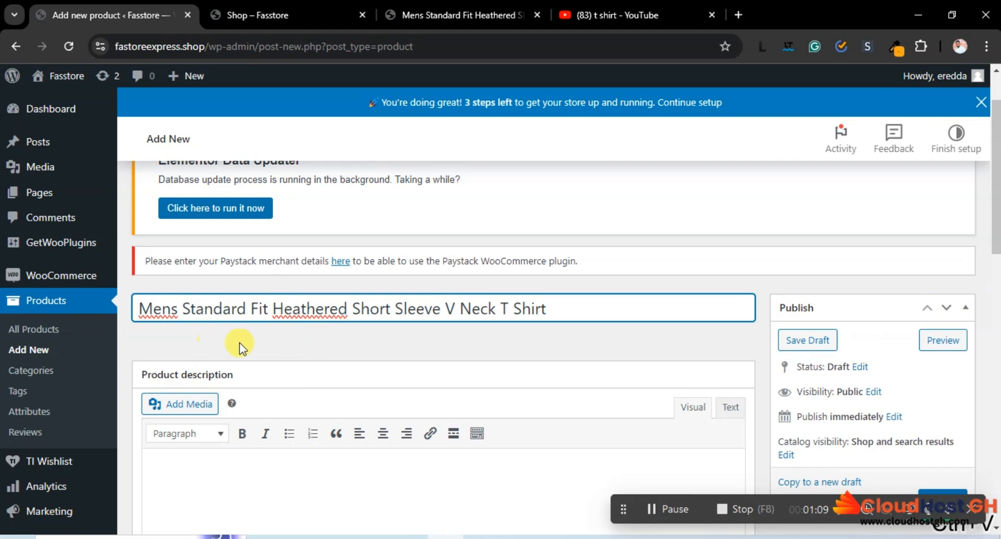
Fill the product description with the opening lines of placeholder text copied from the Lorem Ipsum generator extension.
scroll(367, 341, "down", 5)
scroll(367, 341, "up", 3)
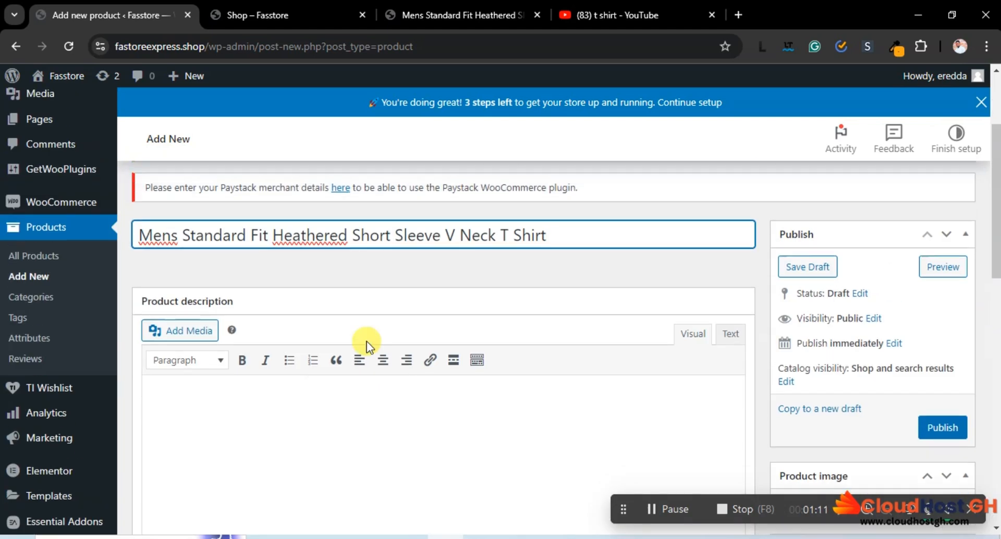
scroll(533, 333, "down", 3)
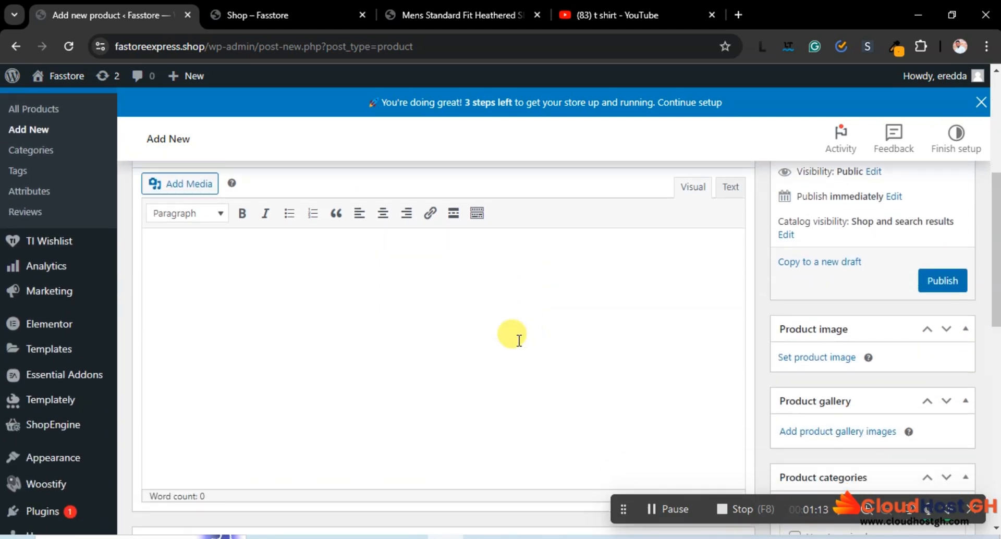
left_click(764, 48)
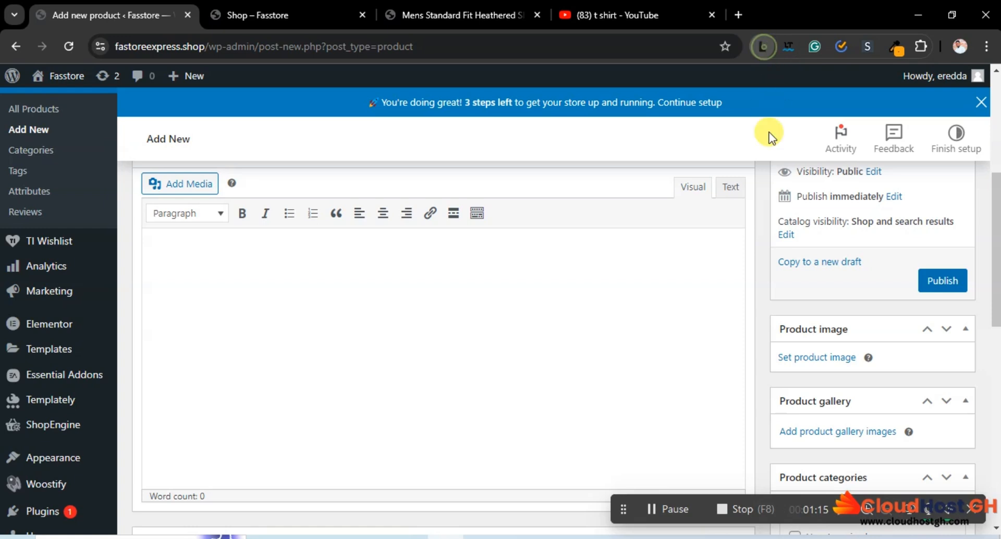
left_click_drag(386, 189, 688, 334)
right_click(575, 233)
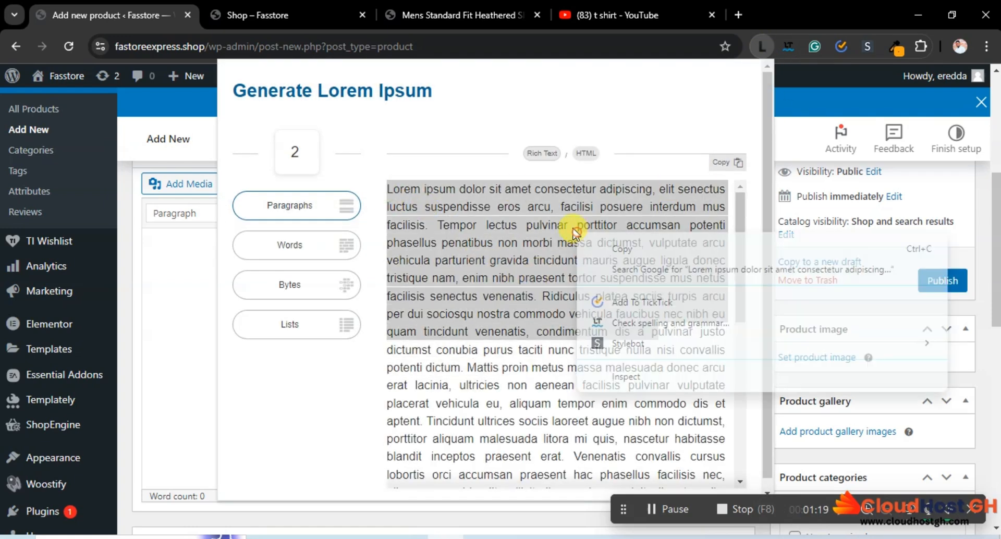
left_click(611, 253)
left_click(160, 336)
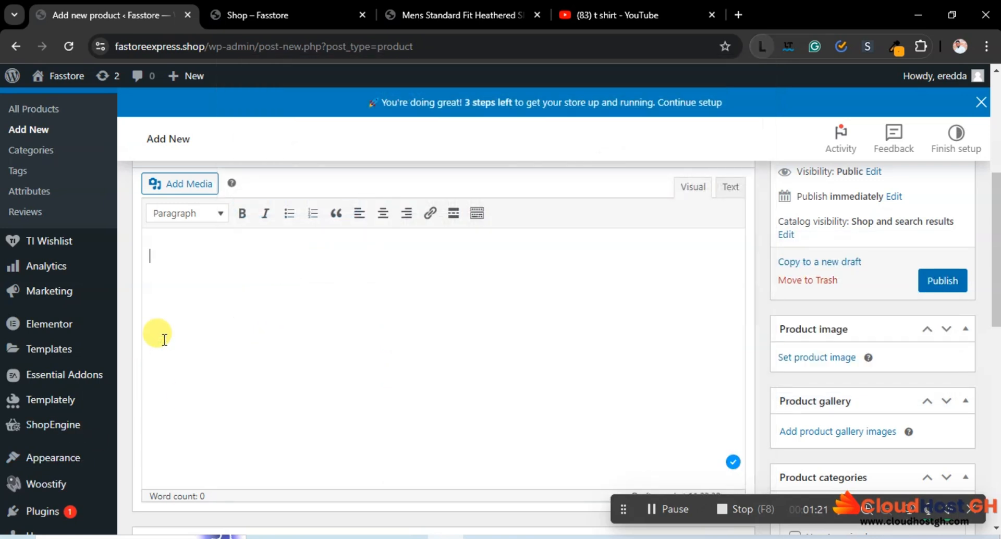
key("ctrl+v")
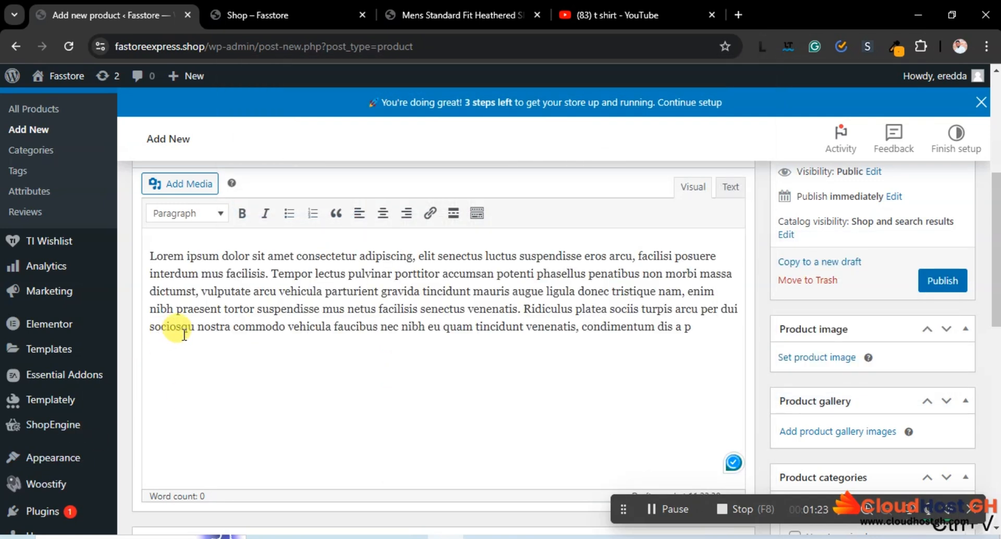
Paste the same placeholder text into the product short description and trim it to end at "non morbi massa".
scroll(203, 341, "down", 9)
scroll(219, 358, "down", 3)
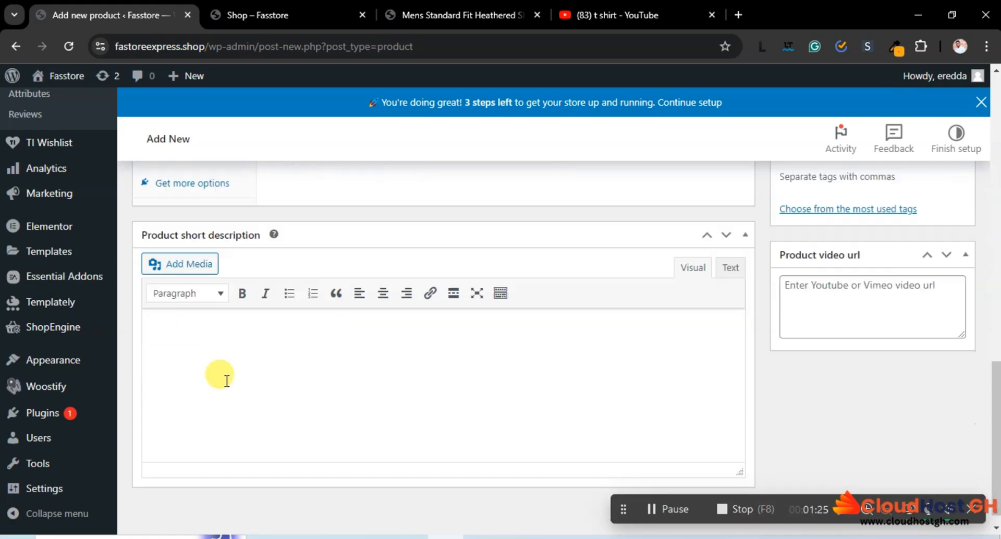
key("ctrl+v")
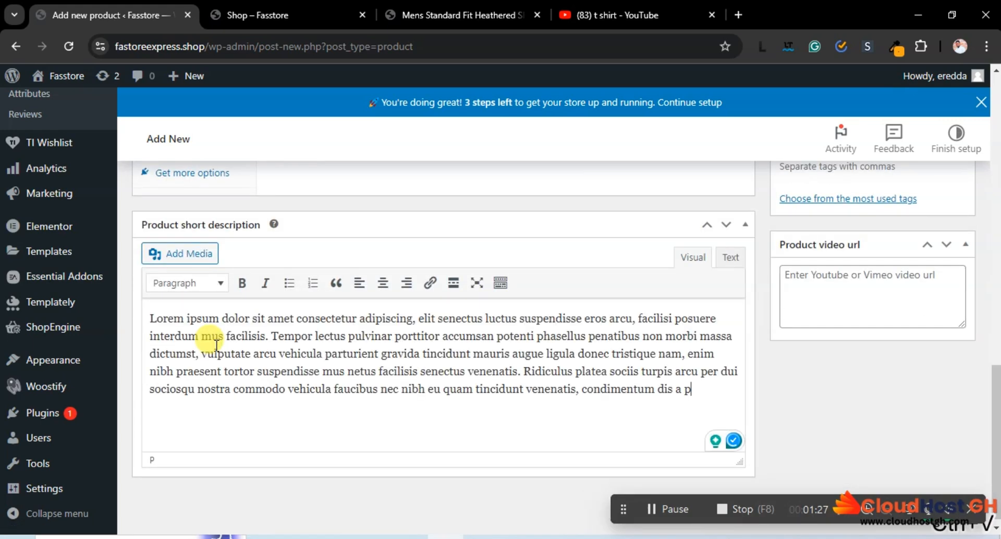
left_click(692, 398)
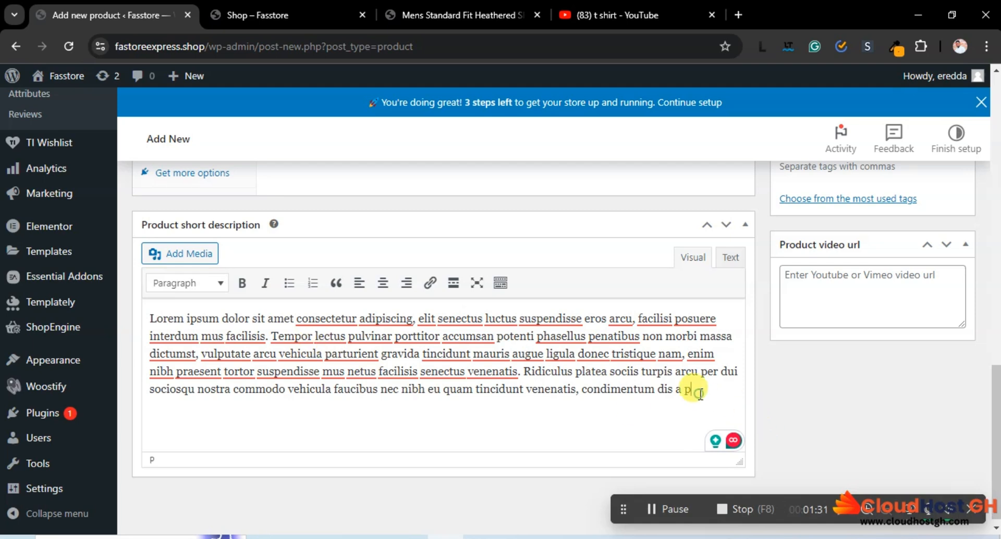
left_click_drag(692, 390, 280, 353)
key("BackSpace")
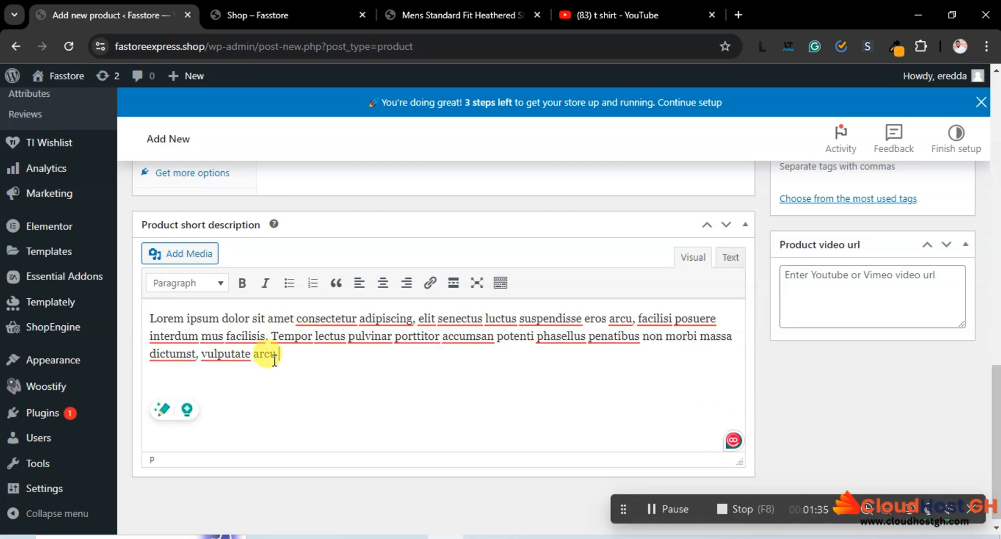
left_click_drag(281, 354, 128, 371)
key("BackSpace")
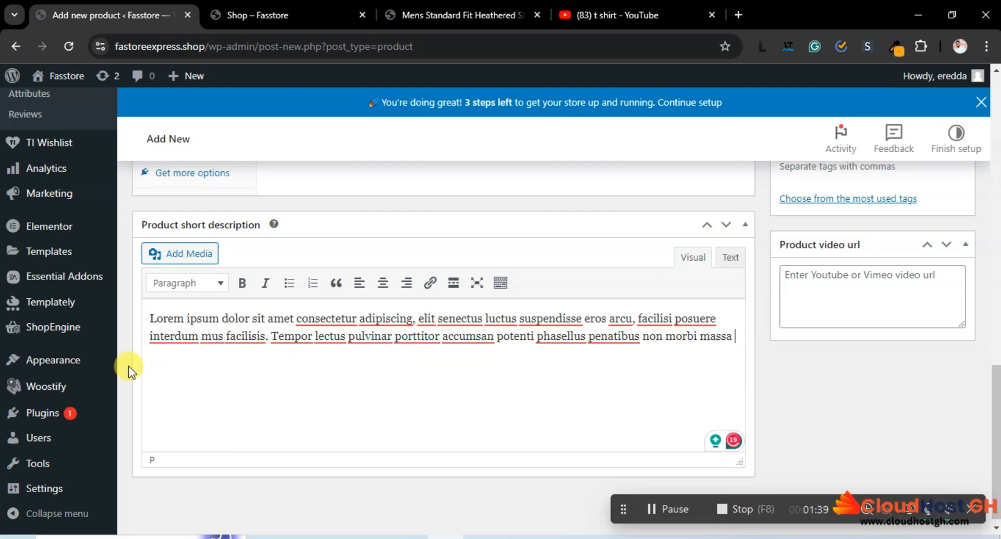
Set the product type to Variable product and dismiss the tip about adding attributes.
scroll(532, 308, "up", 12)
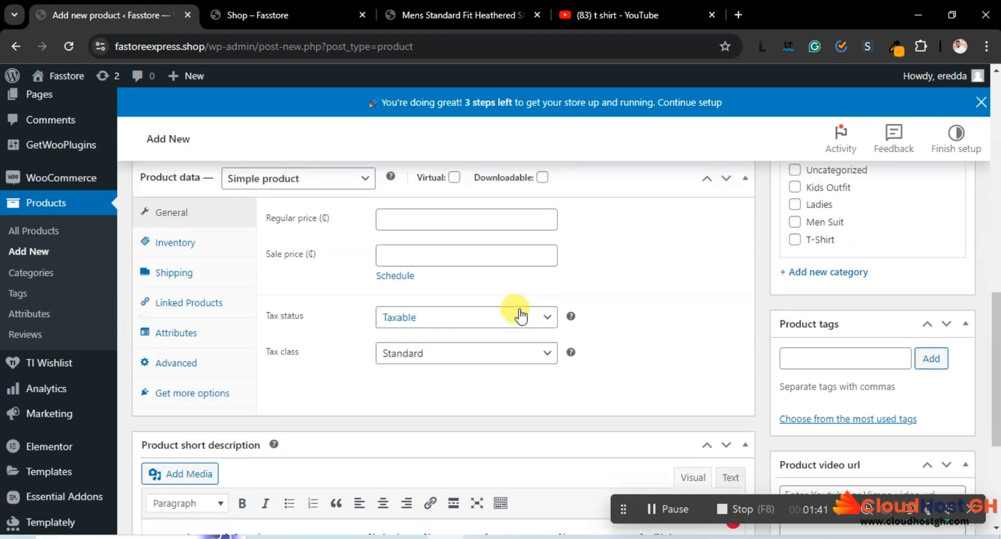
scroll(514, 307, "up", 2)
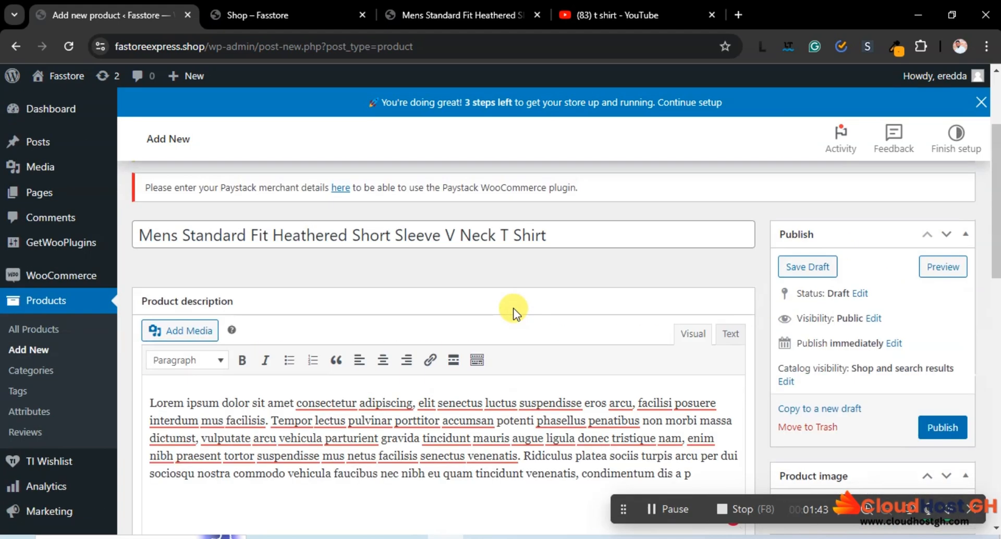
scroll(514, 308, "down", 8)
scroll(515, 308, "up", 1)
scroll(514, 307, "down", 5)
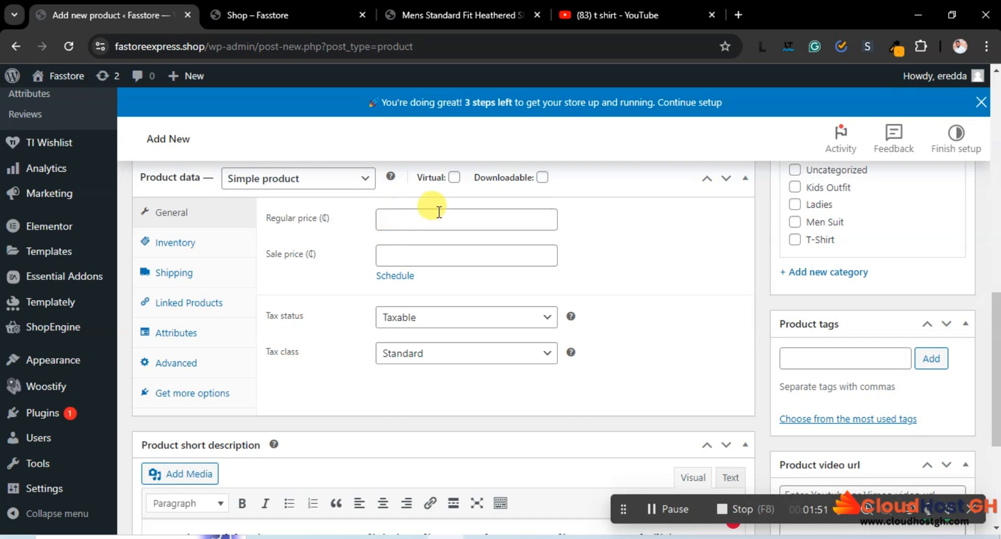
left_click(305, 179)
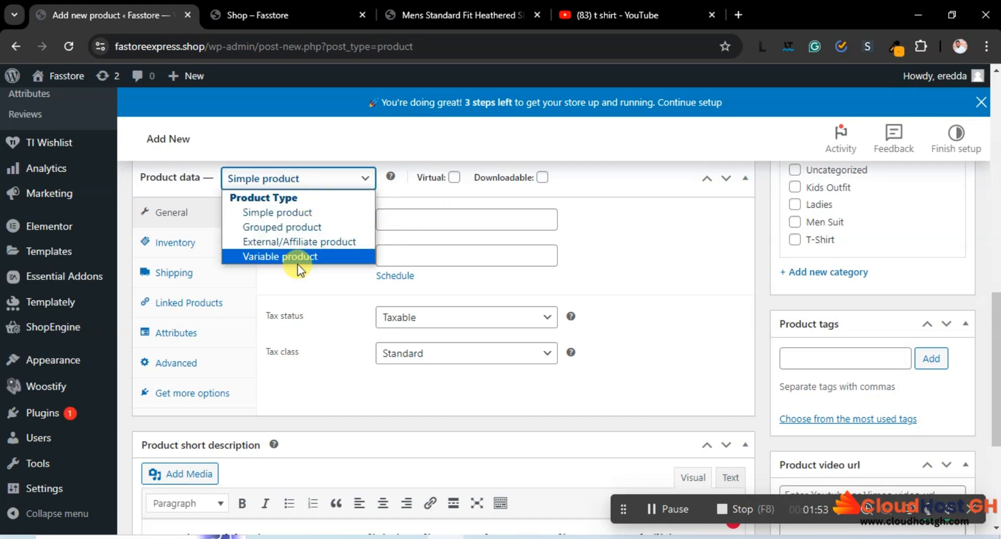
left_click(279, 256)
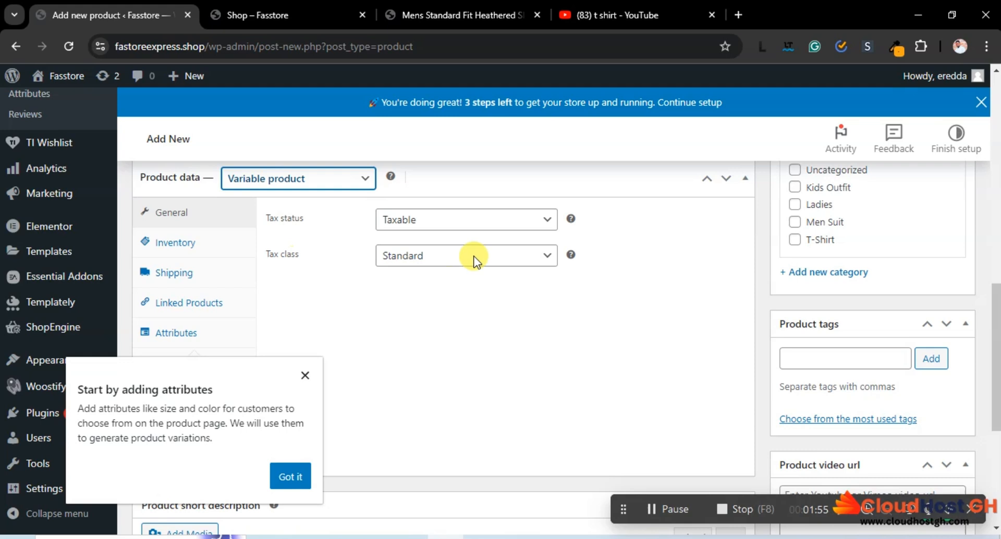
left_click(306, 375)
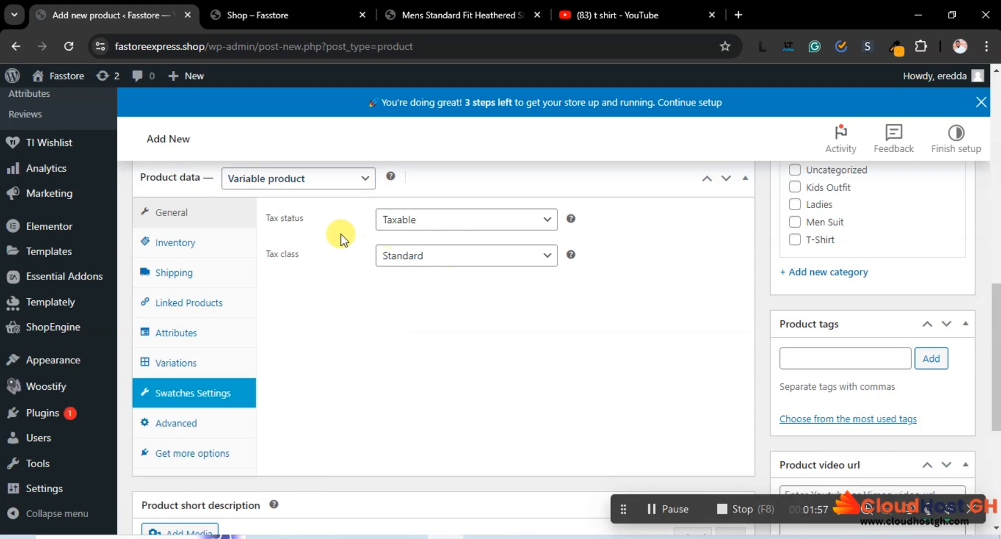
Keep the product's tax status as Taxable and set its tax class to Tax 10.
left_click(427, 225)
left_click(421, 225)
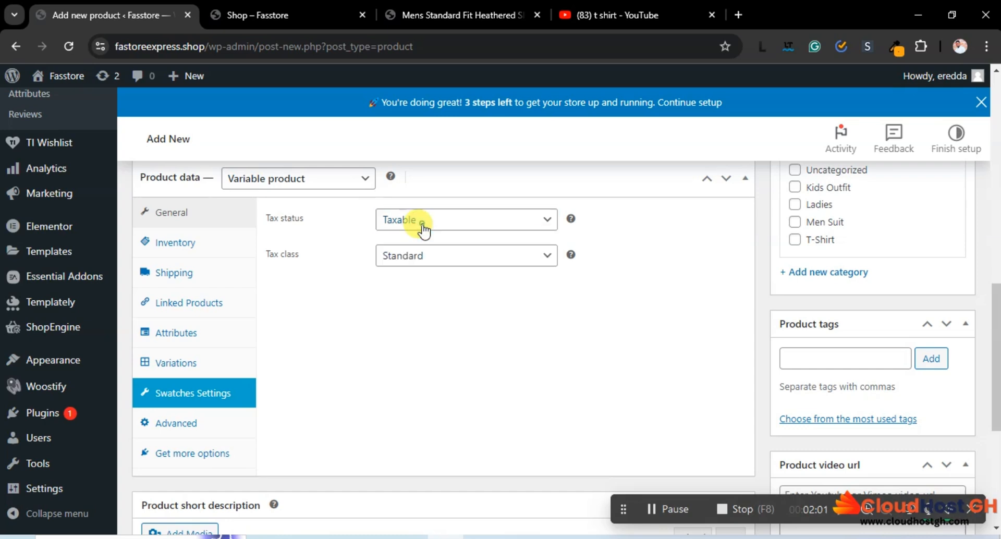
left_click(383, 262)
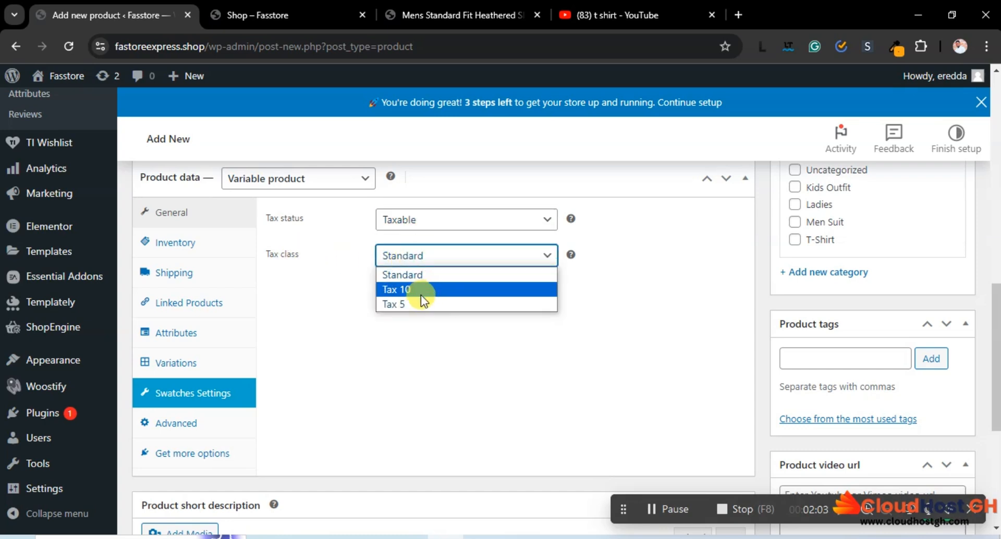
left_click(411, 291)
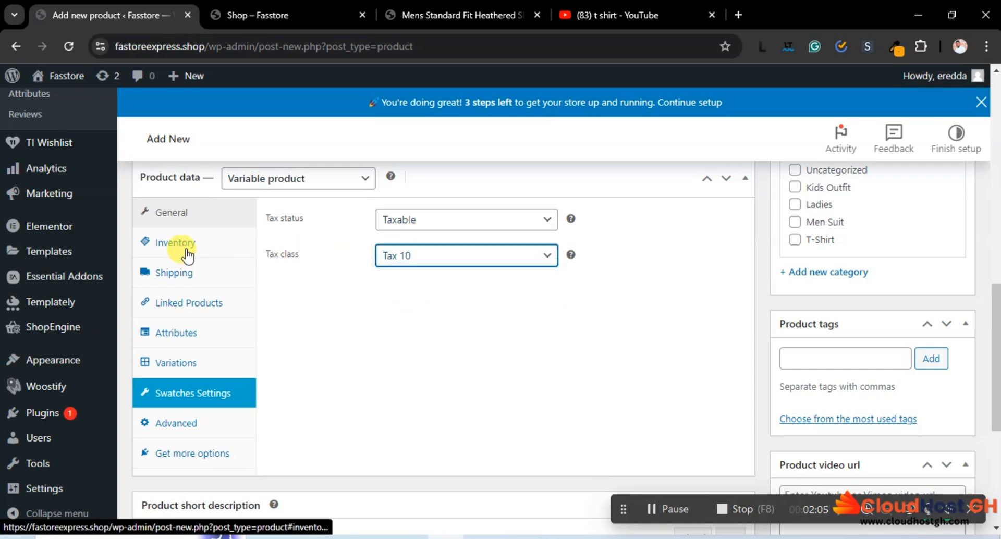
Assign the product to the T-Shirt category.
scroll(308, 292, "up", 2)
scroll(308, 286, "down", 2)
scroll(562, 297, "up", 3)
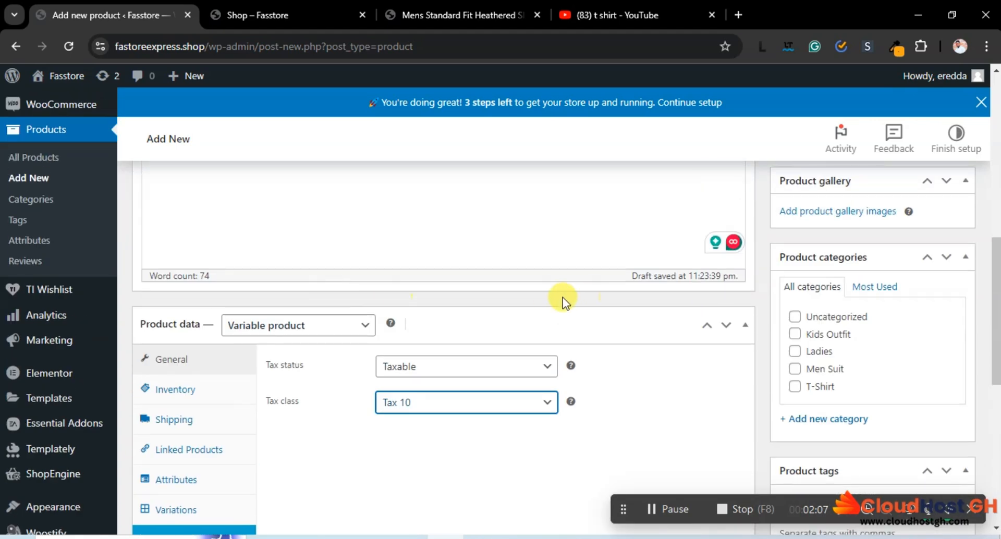
scroll(772, 364, "up", 5)
scroll(859, 342, "down", 7)
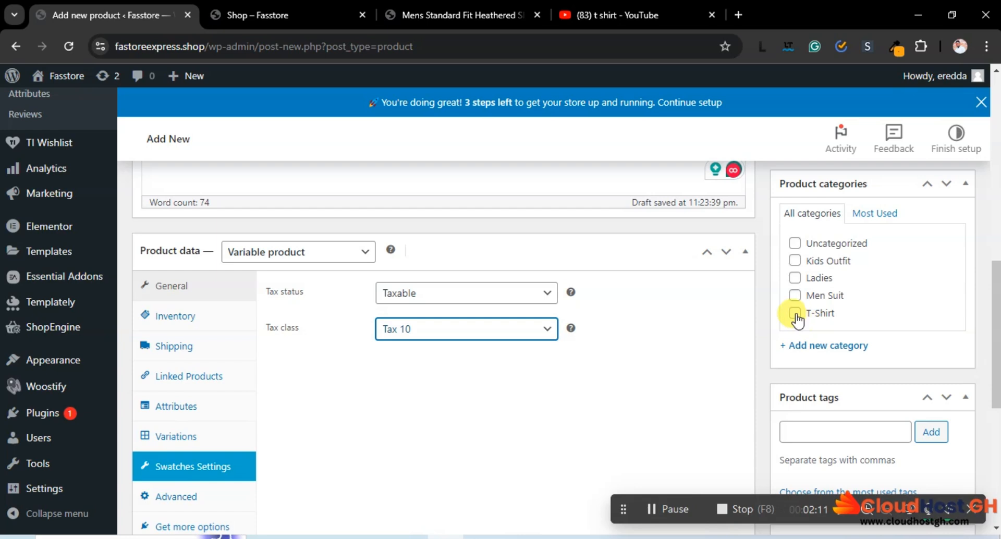
left_click(795, 314)
scroll(851, 307, "up", 6)
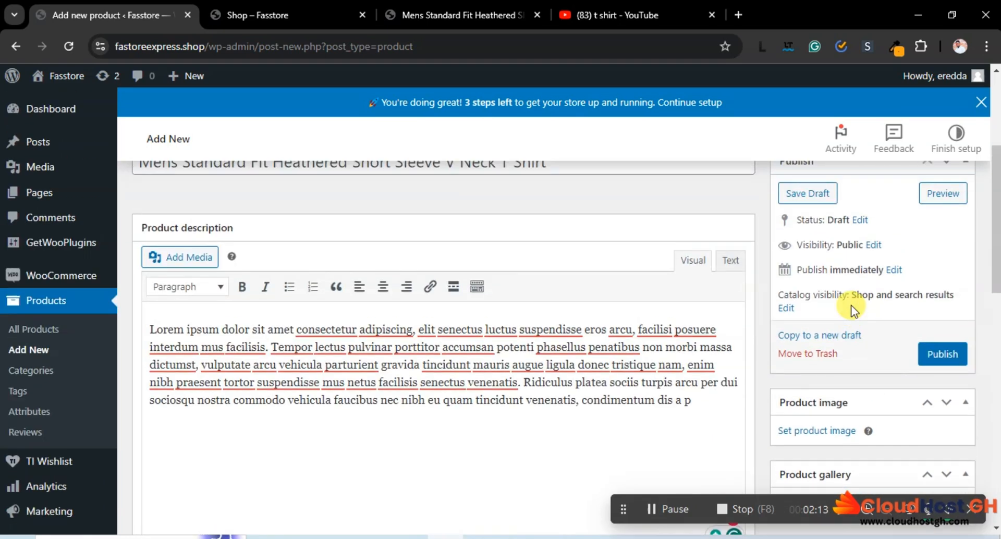
scroll(851, 305, "down", 5)
scroll(849, 308, "up", 5)
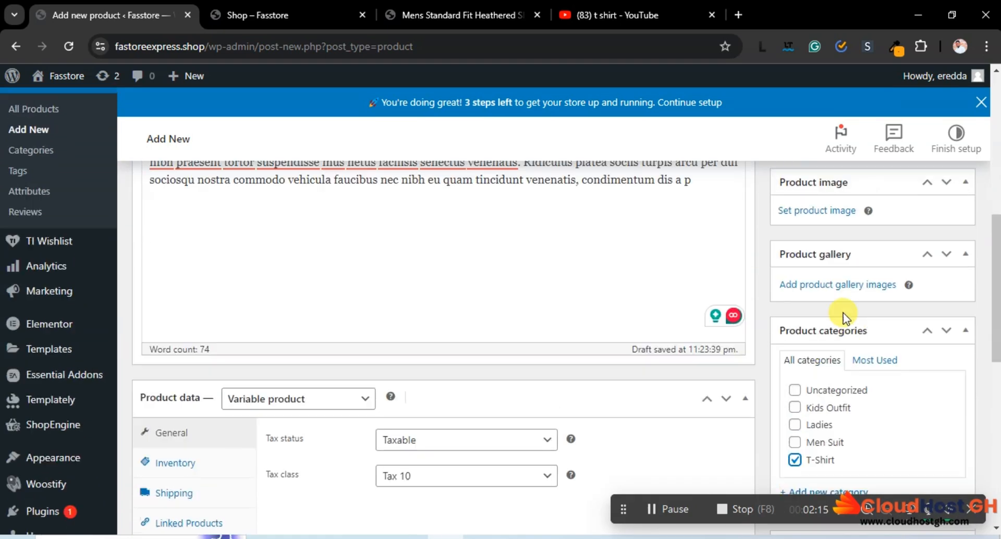
Upload the six Mens-Standard-Fit-Short-Sleeve-Crew-T-Shirt images, black and green versions 01 to 03, from the Men folder through the product image picker.
scroll(843, 314, "down", 3)
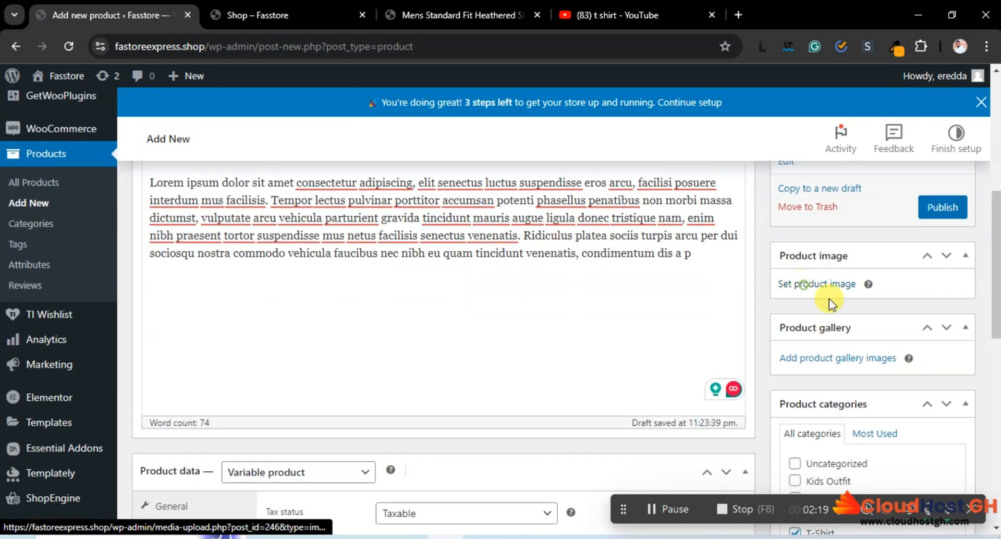
left_click(827, 289)
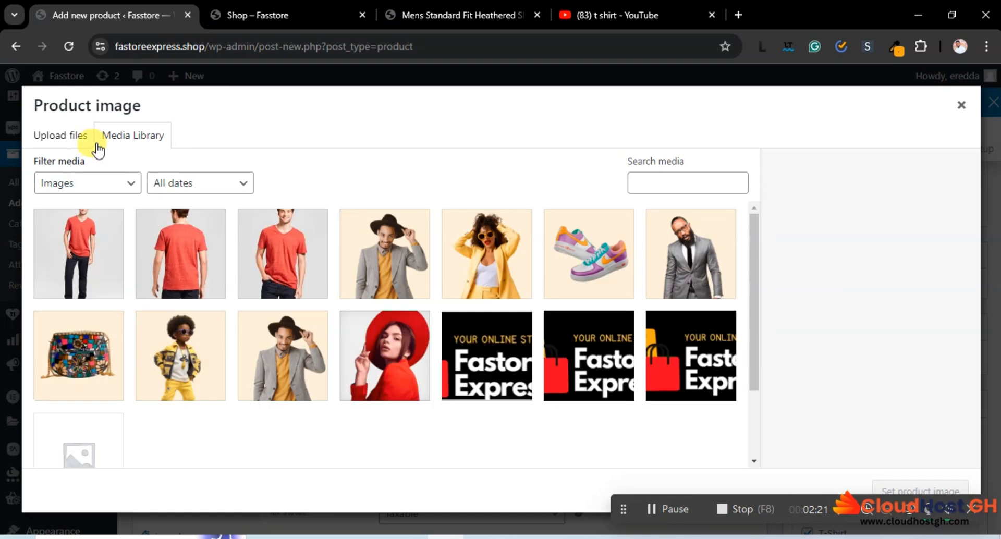
left_click(58, 128)
left_click(450, 313)
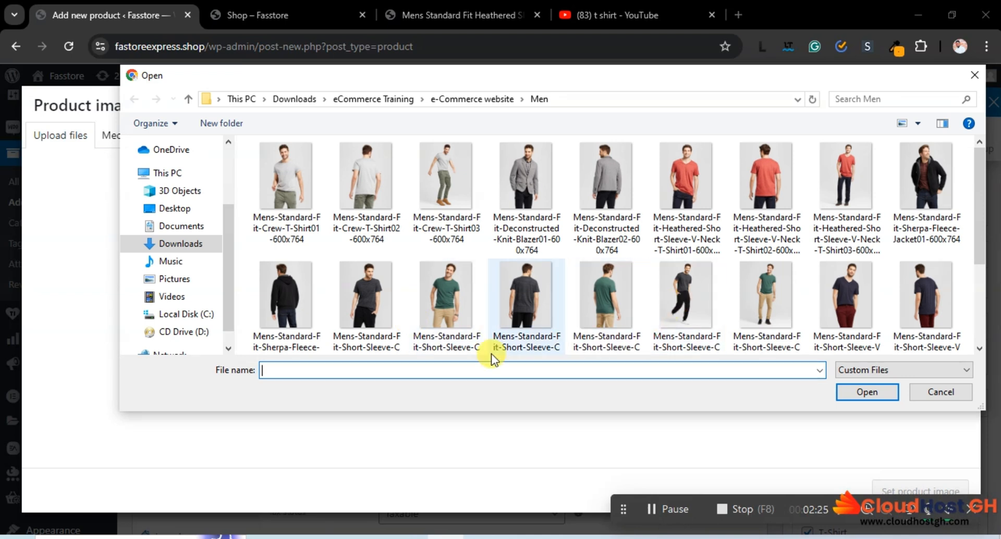
left_click(372, 314)
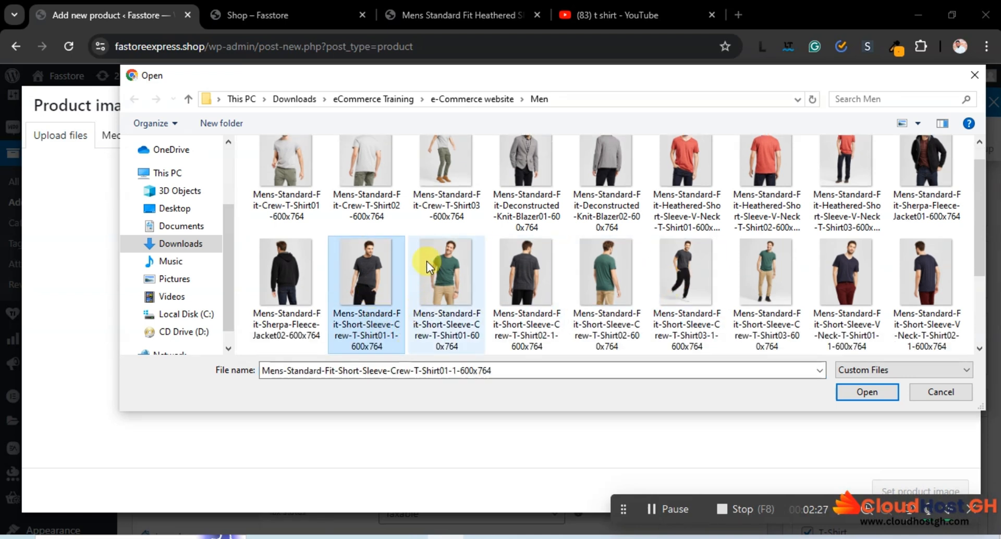
left_click(524, 282, "ctrl")
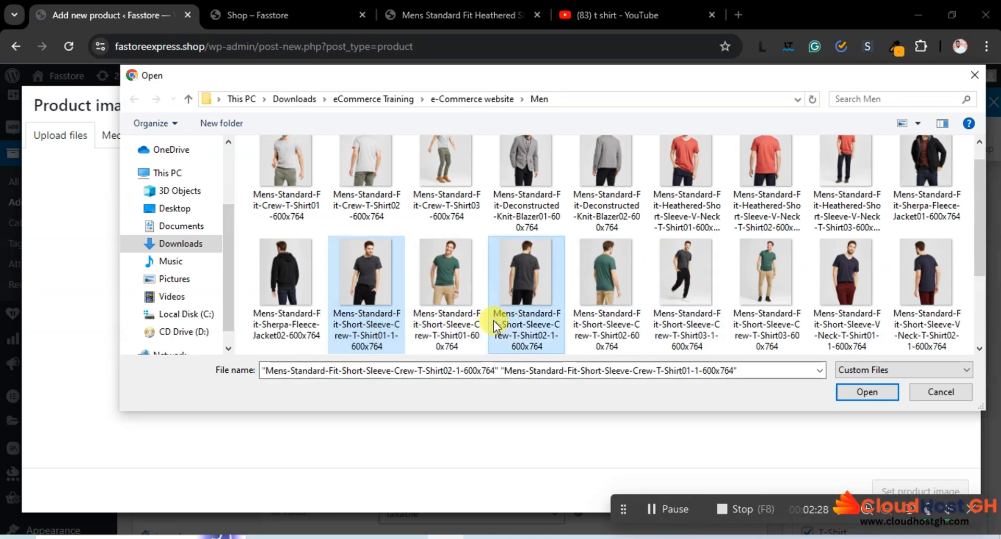
left_click(757, 267, "ctrl")
left_click(609, 285, "ctrl")
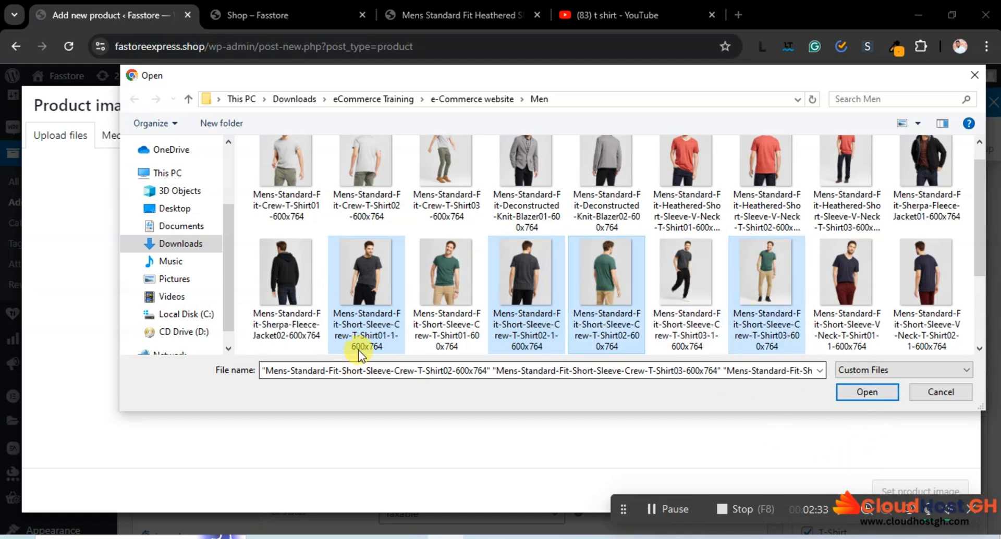
left_click(446, 314, "ctrl")
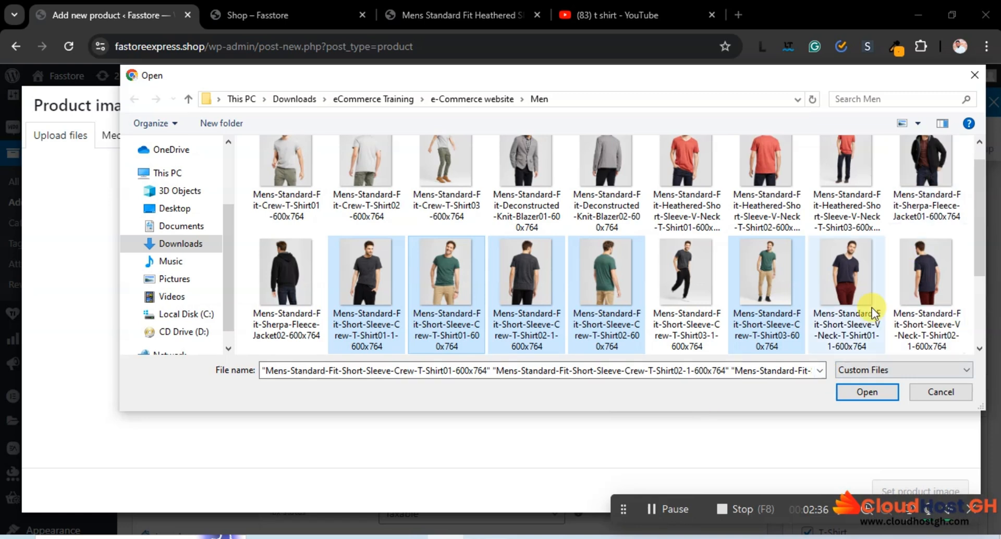
left_click(681, 286, "ctrl")
left_click(867, 391)
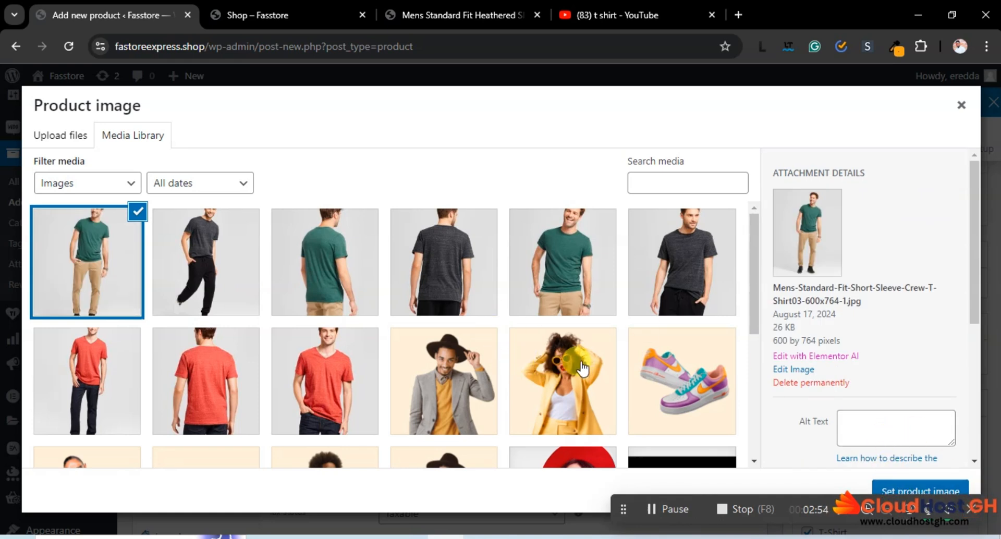
Set the front-view photo of the black crew T-shirt as the product image.
left_click(653, 258)
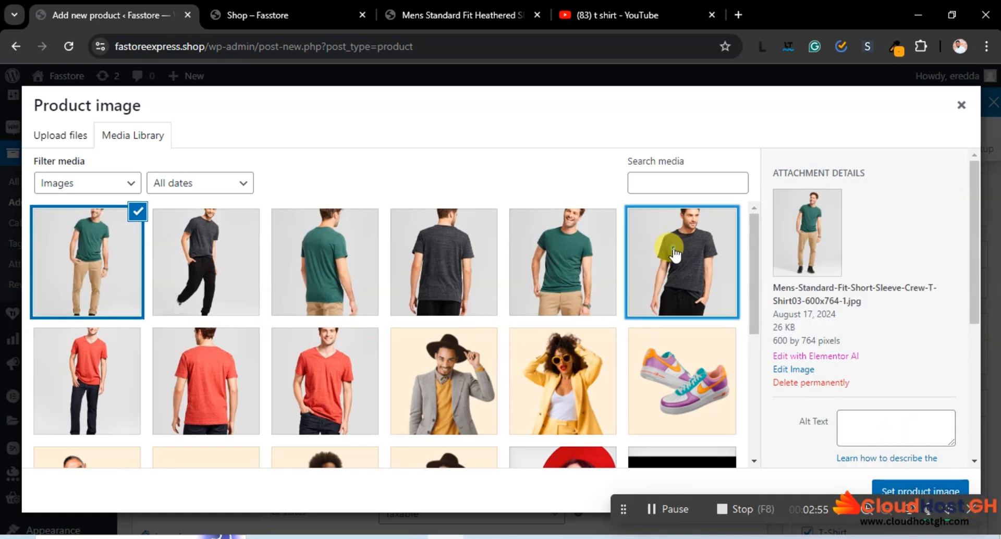
left_click(909, 491)
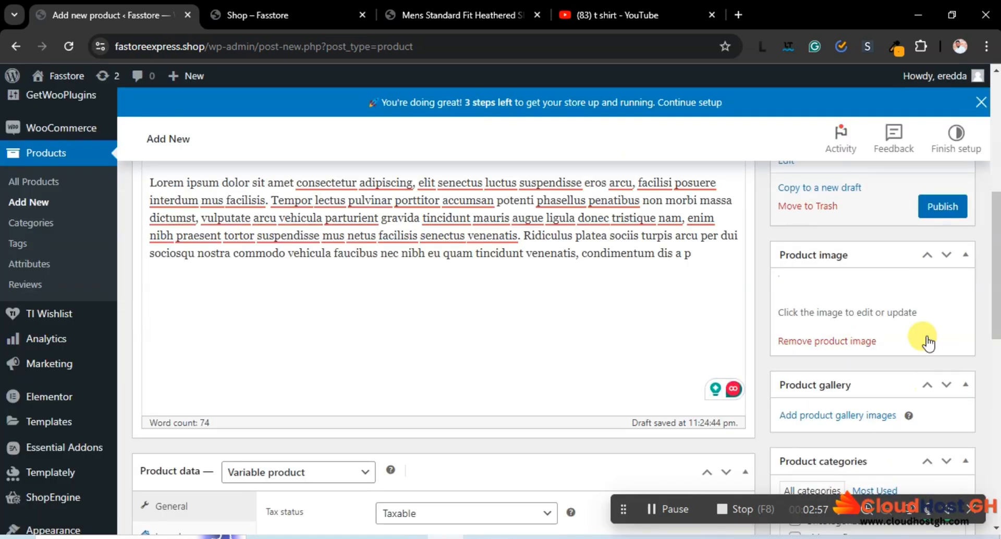
Add the product tags Red, Green and Black.
scroll(669, 344, "down", 8)
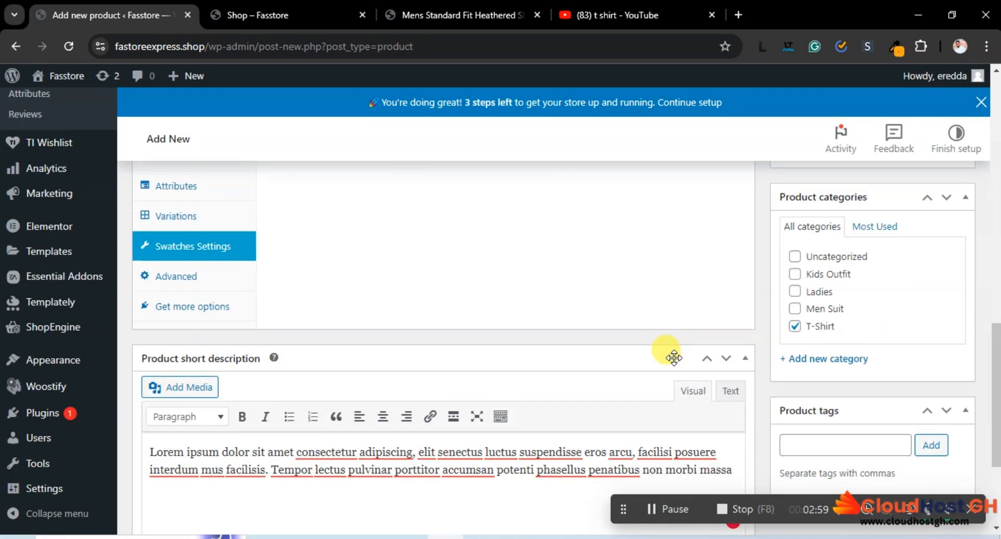
scroll(753, 408, "down", 3)
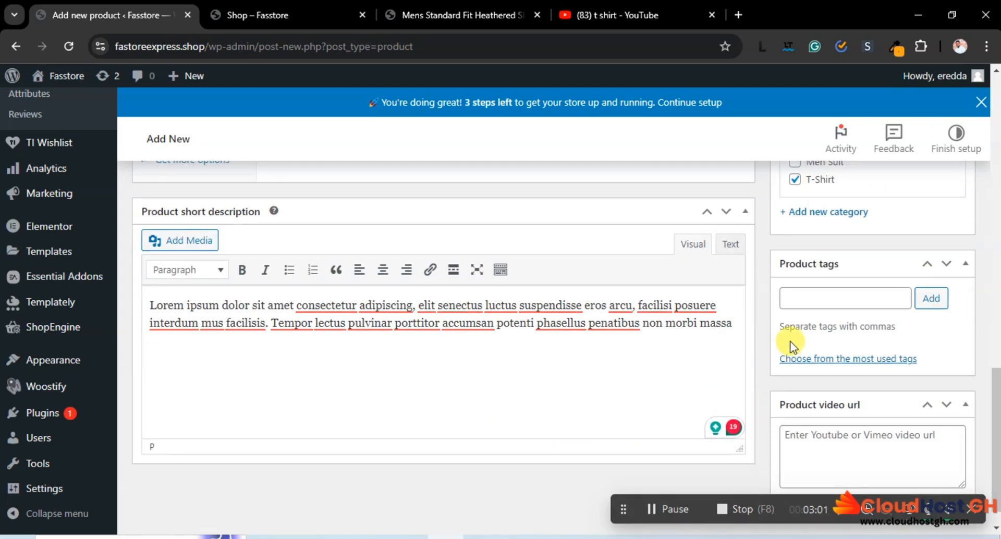
left_click(797, 300)
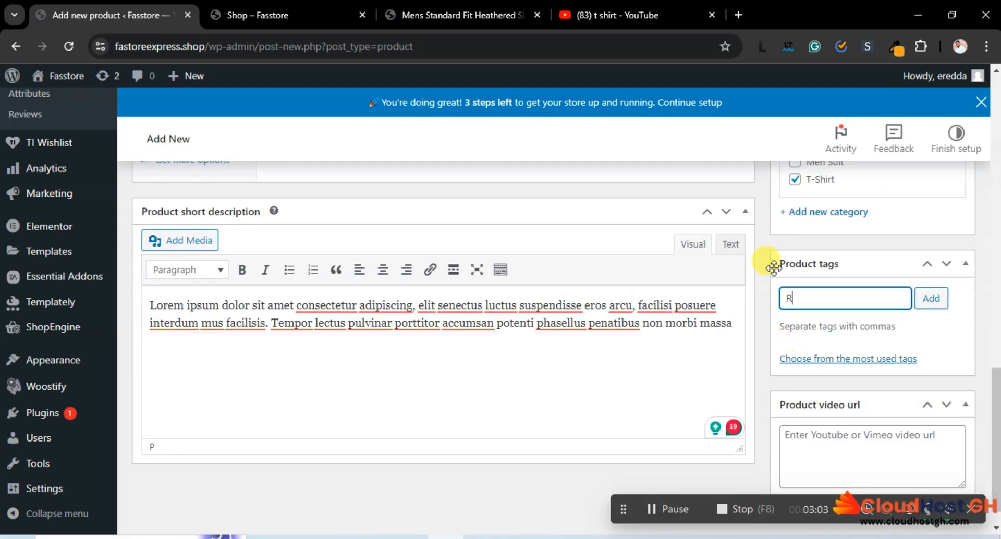
type("Red")
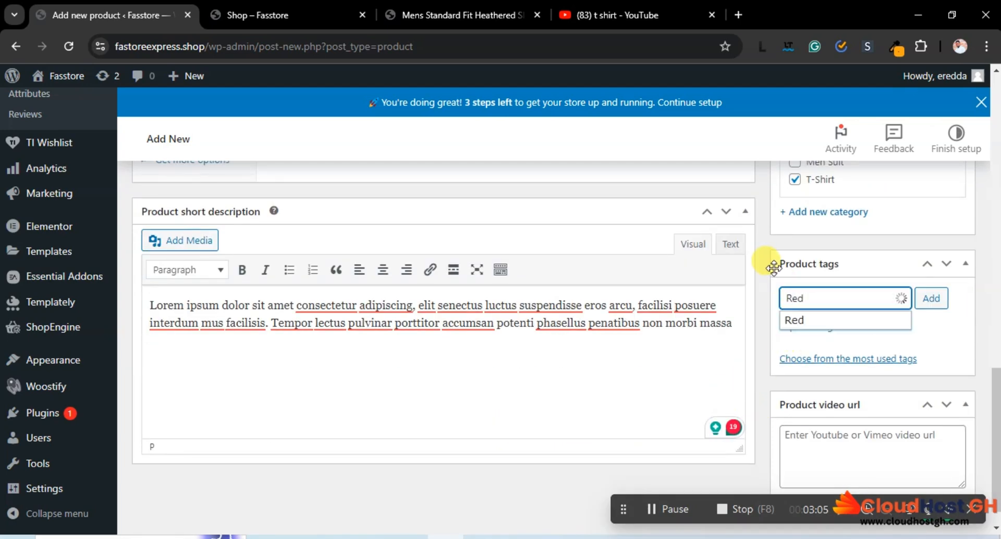
left_click(939, 287)
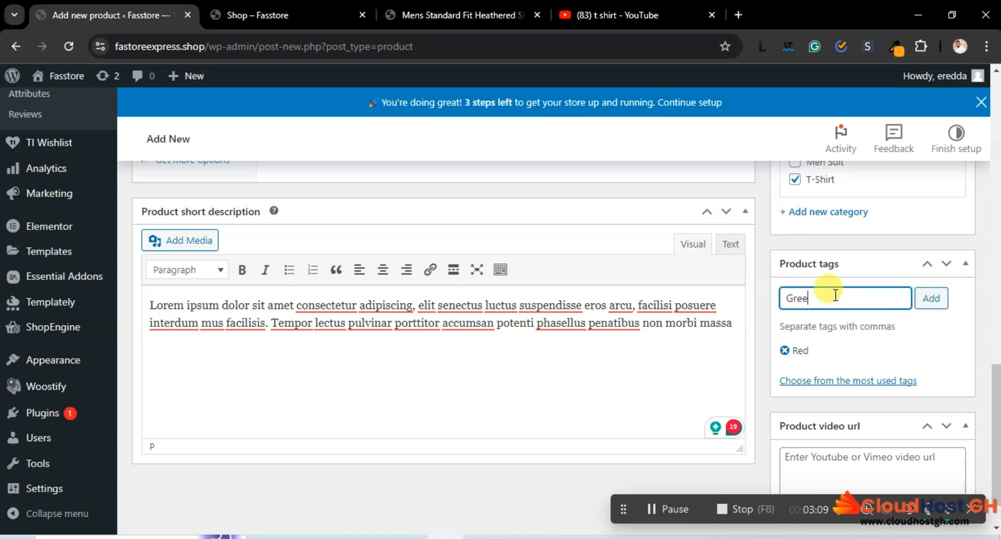
type("Green")
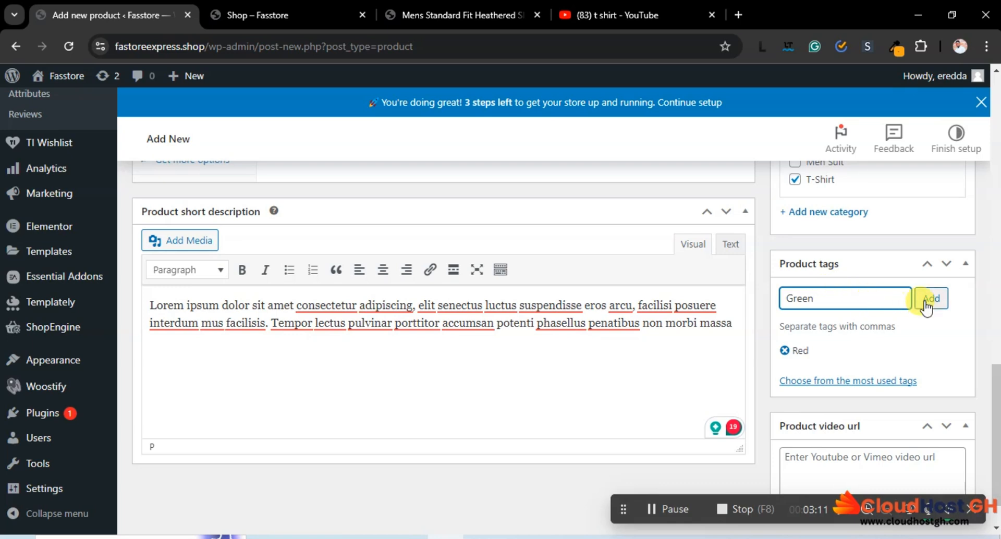
left_click(930, 299)
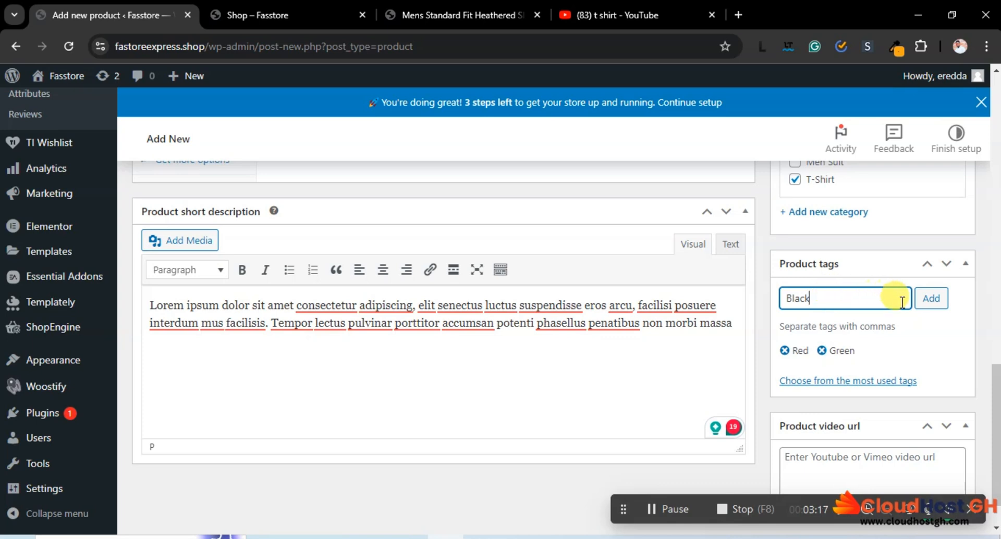
left_click(931, 298)
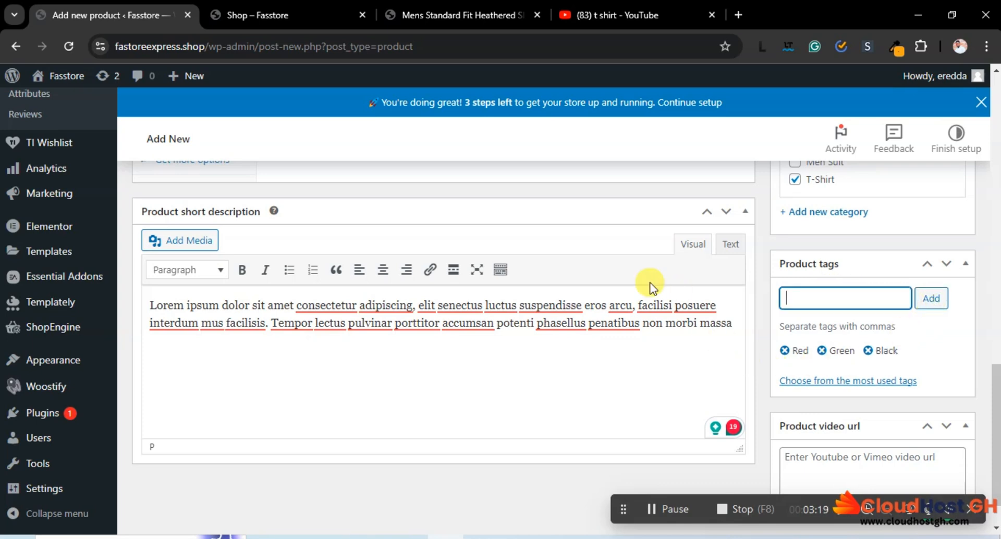
Add the existing Color attribute to the product with all its values, Black, Green and Red, and save the attributes.
scroll(673, 292, "up", 5)
scroll(641, 284, "up", 4)
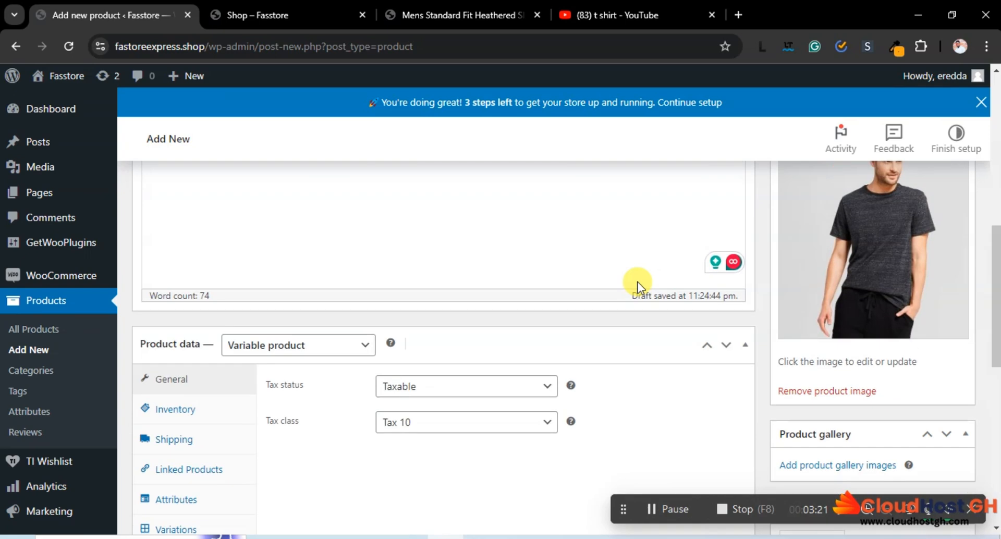
scroll(637, 284, "down", 4)
scroll(633, 284, "up", 2)
scroll(633, 285, "up", 1)
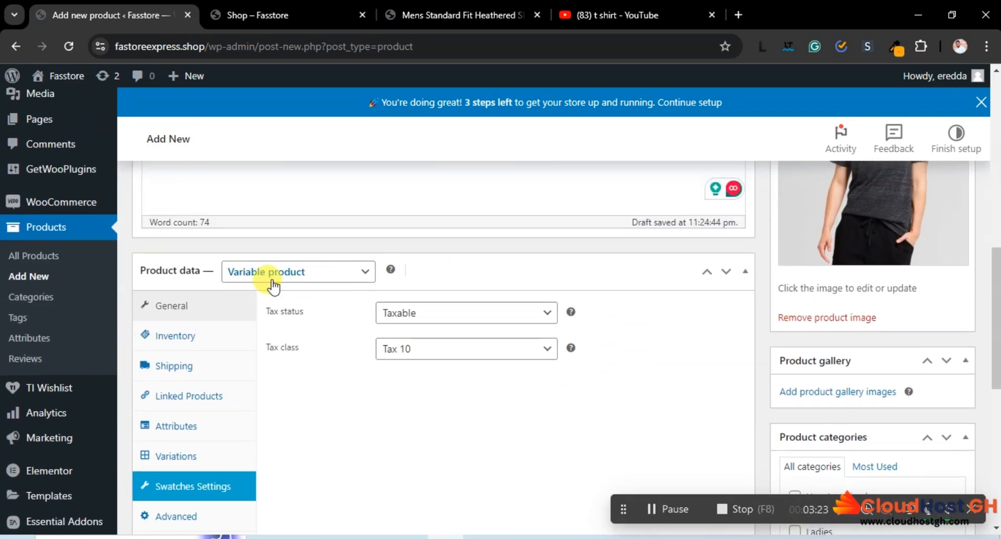
scroll(309, 398, "down", 3)
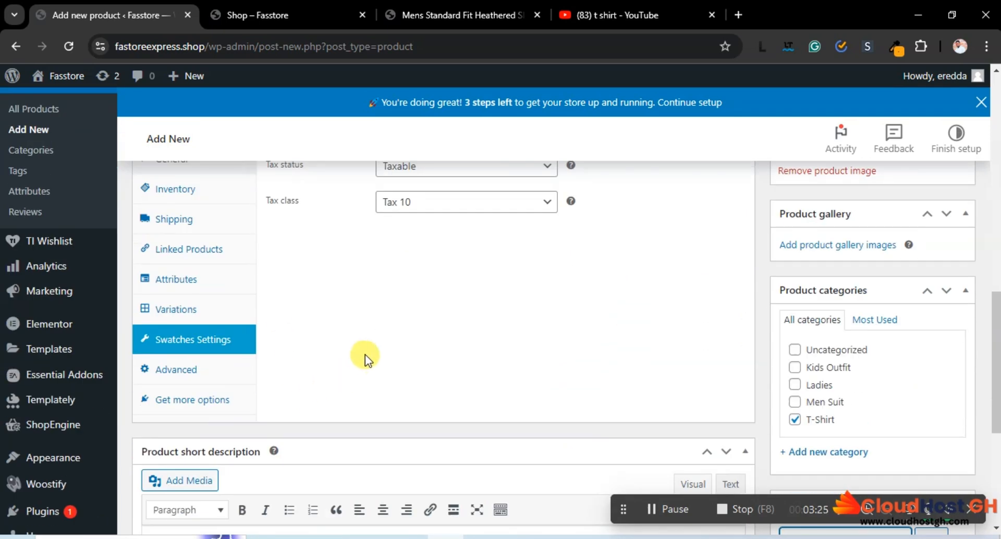
scroll(365, 354, "up", 1)
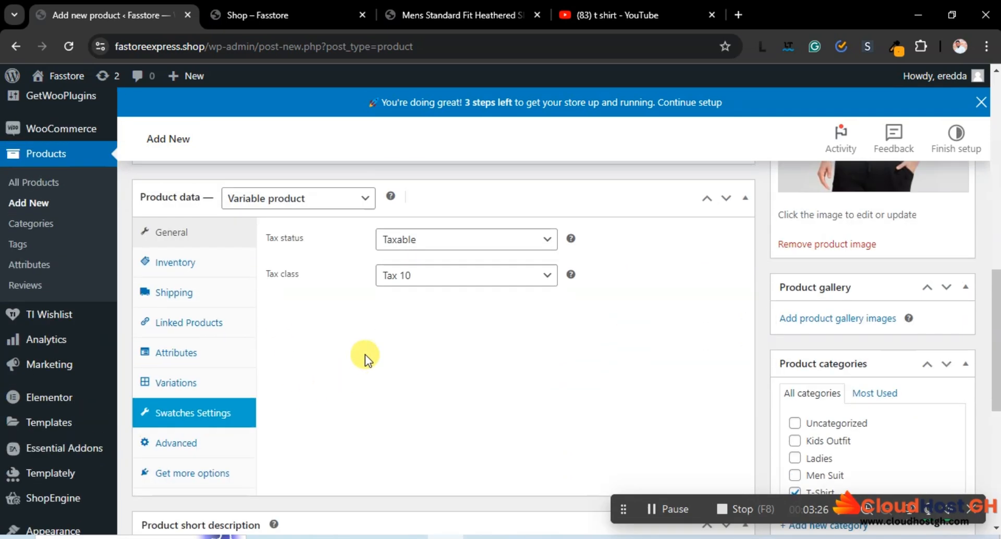
left_click(179, 360)
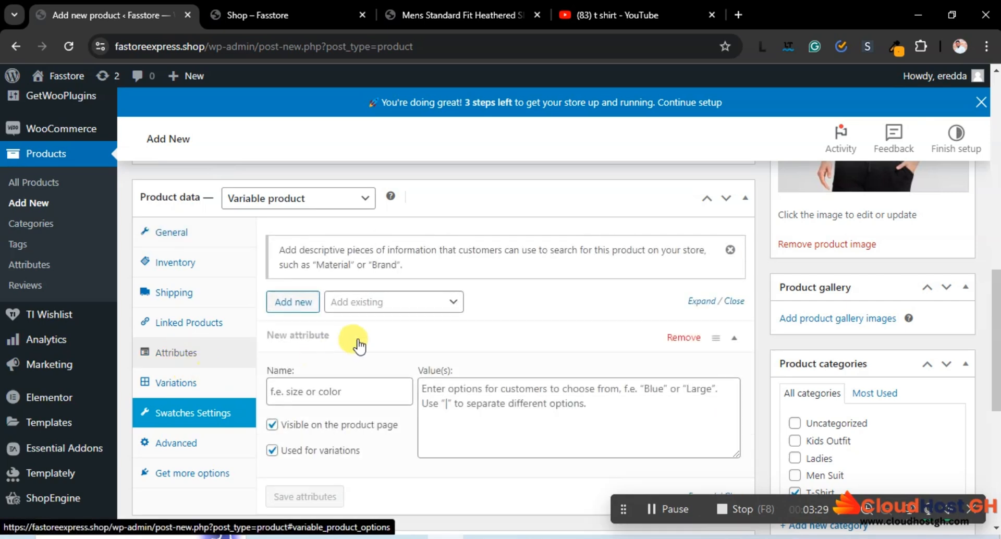
scroll(365, 302, "down", 1)
scroll(379, 325, "up", 1)
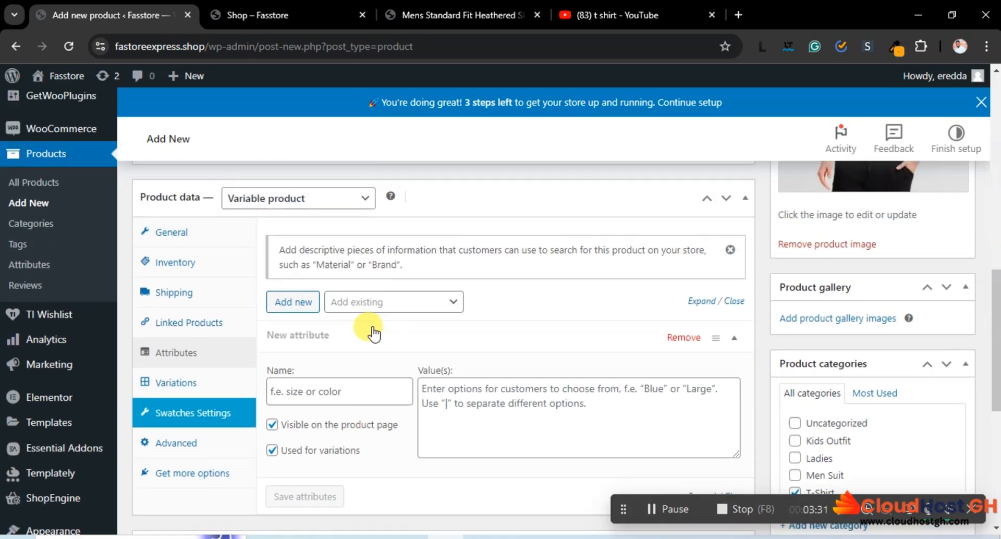
left_click(362, 307)
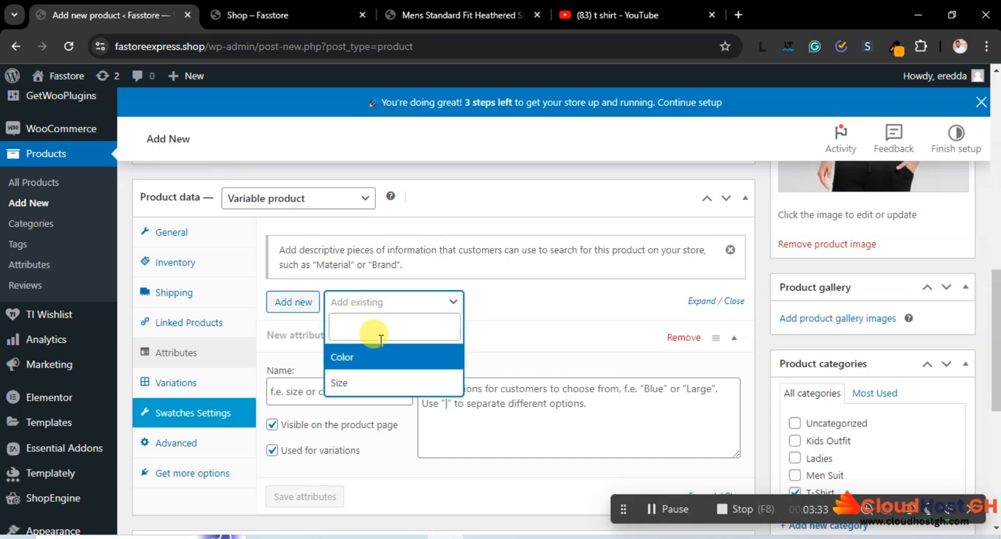
left_click(365, 361)
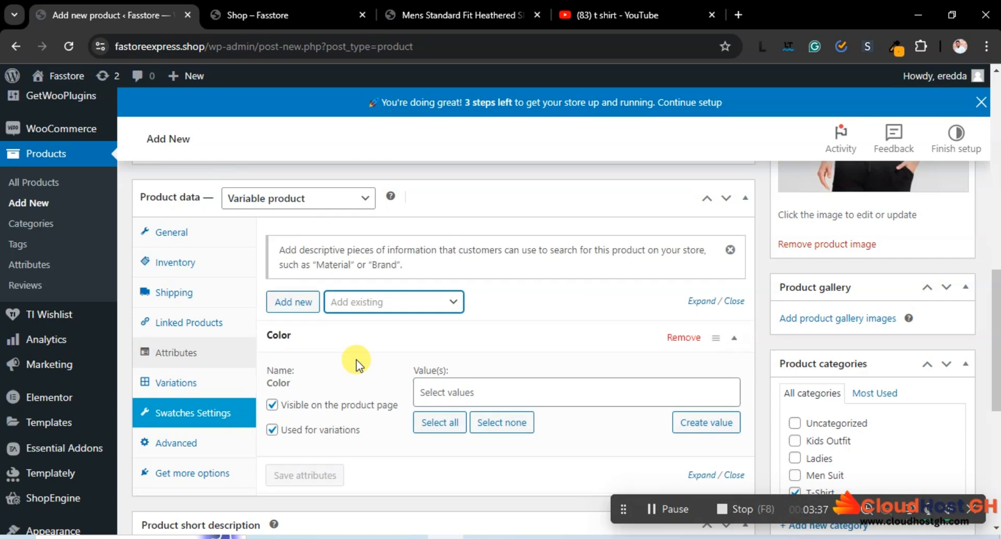
scroll(478, 358, "down", 1)
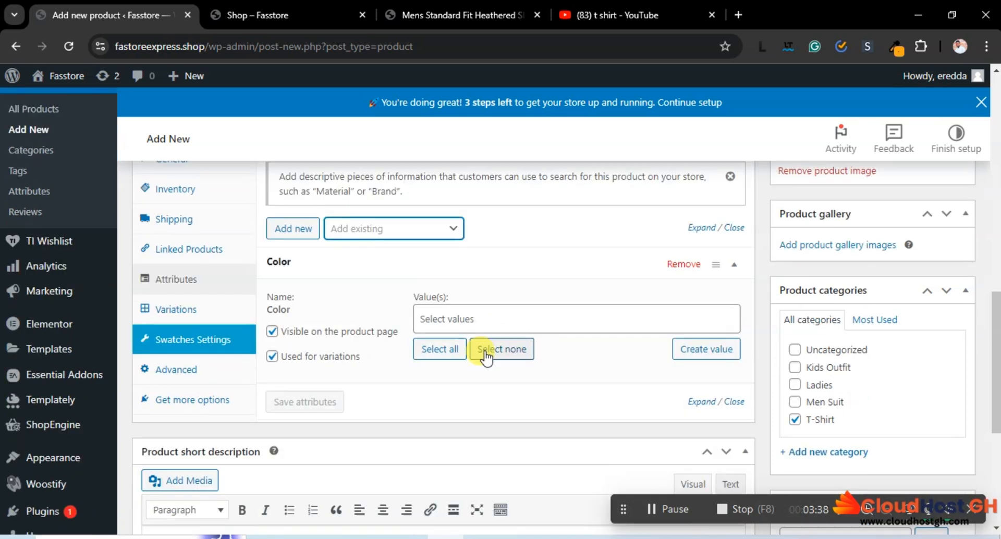
left_click(450, 348)
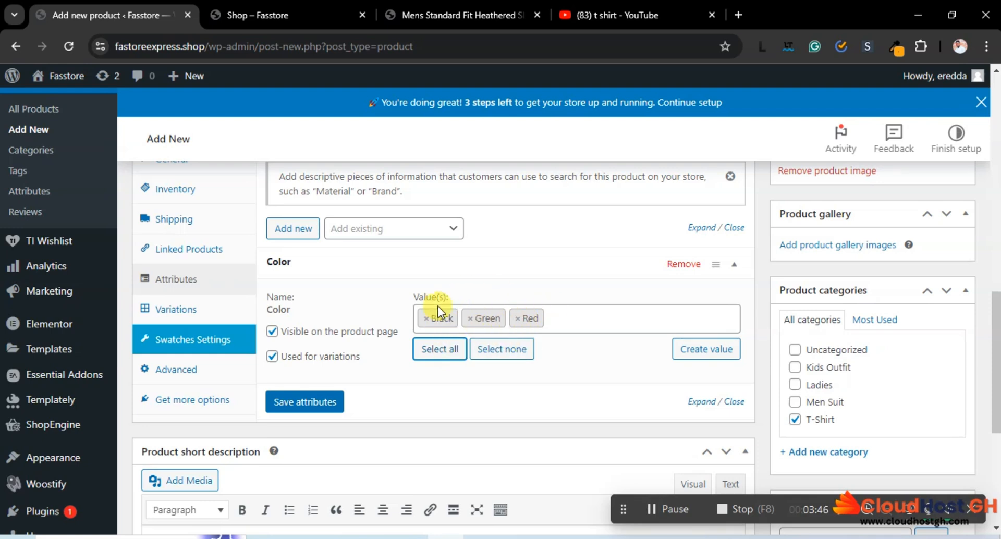
left_click(299, 406)
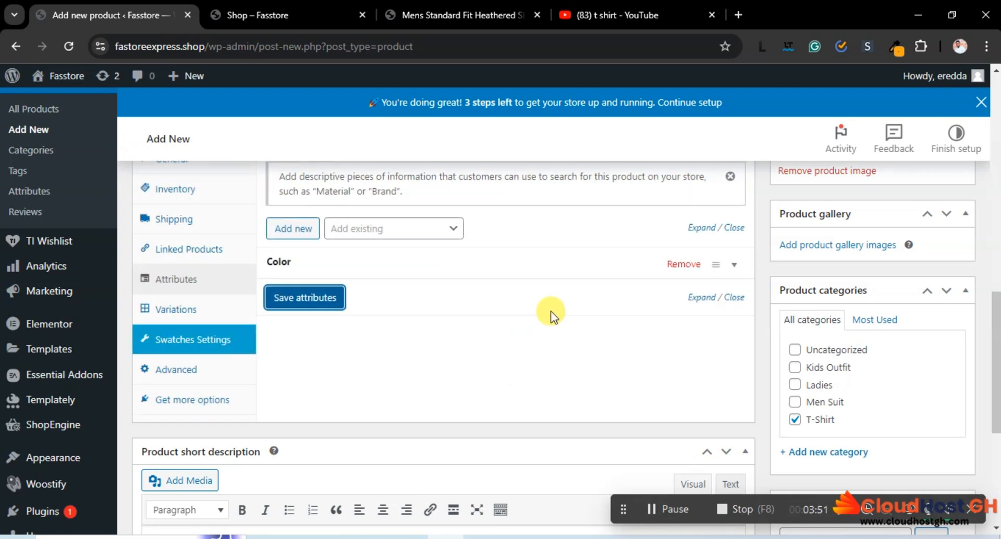
Add the existing Size attribute to the product with all its values, L, M, S, XL and XXL, and save the attributes.
scroll(375, 263, "up", 1)
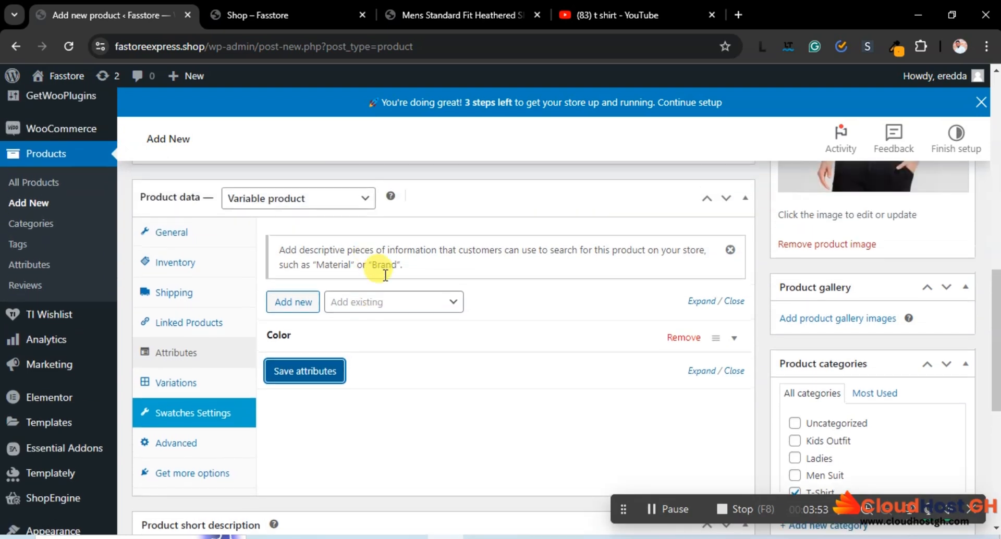
left_click(377, 303)
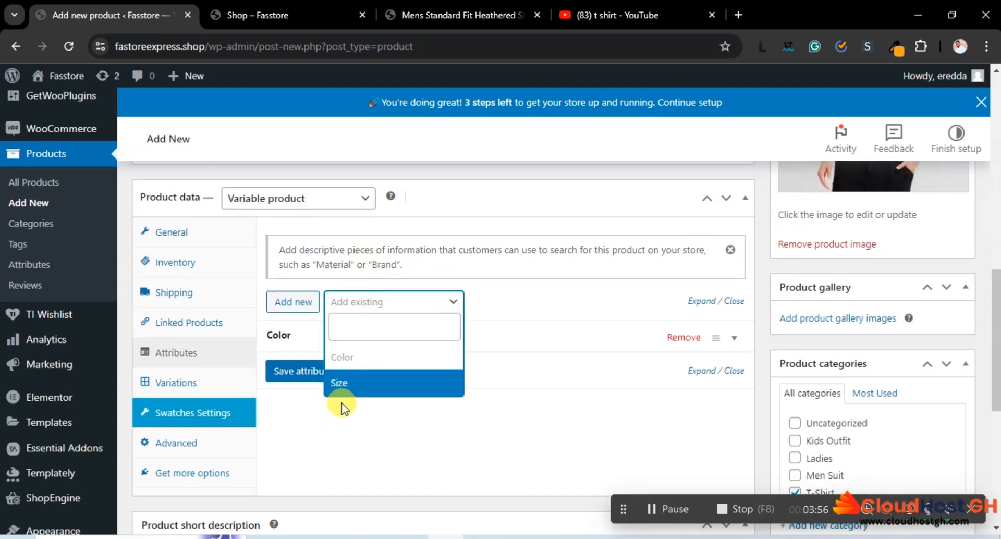
left_click(542, 301)
left_click(409, 308)
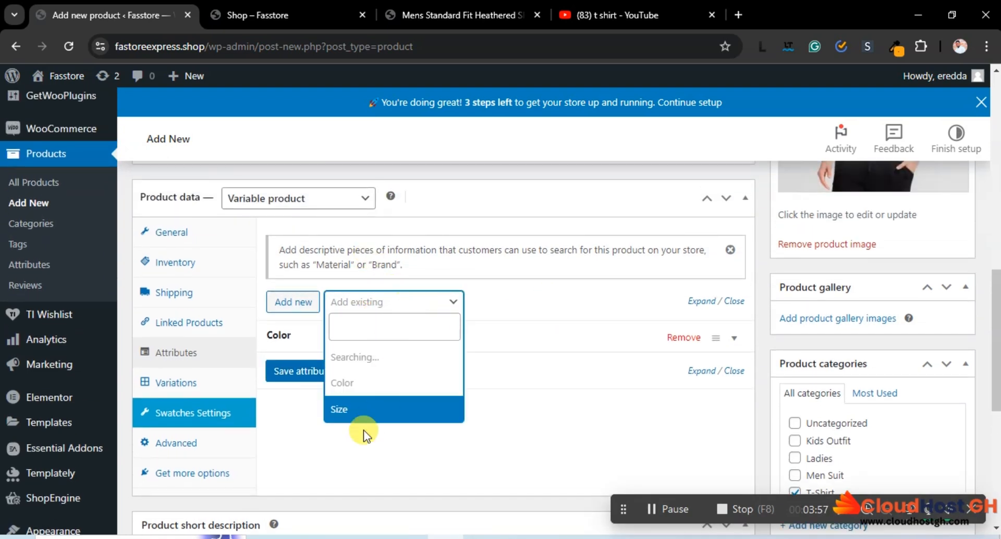
left_click(356, 384)
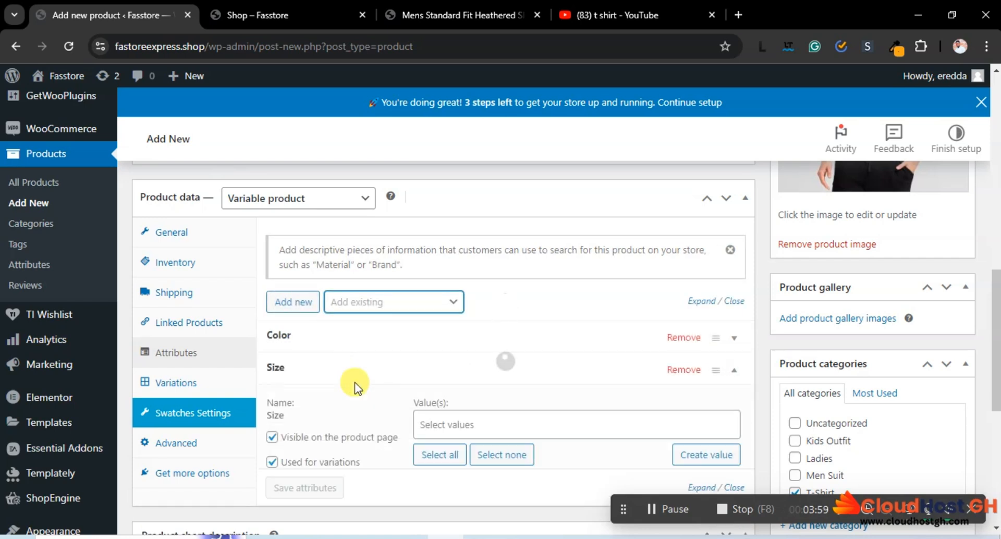
scroll(553, 389, "down", 1)
scroll(546, 386, "down", 1)
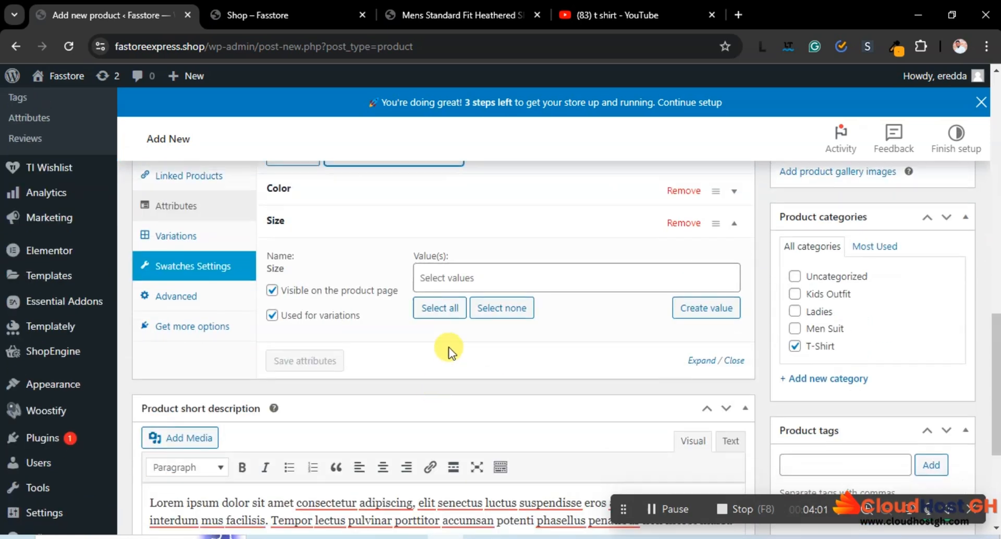
left_click(439, 315)
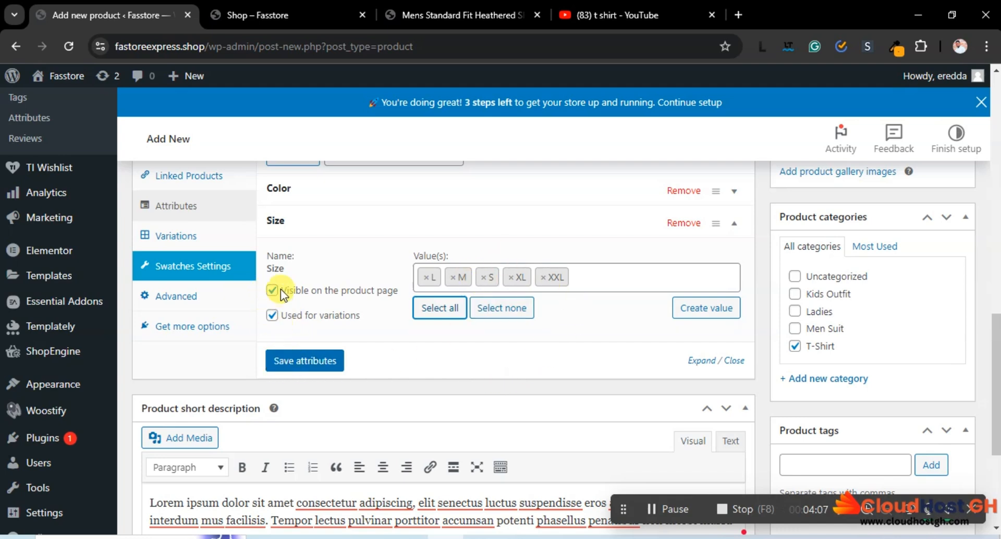
left_click(305, 360)
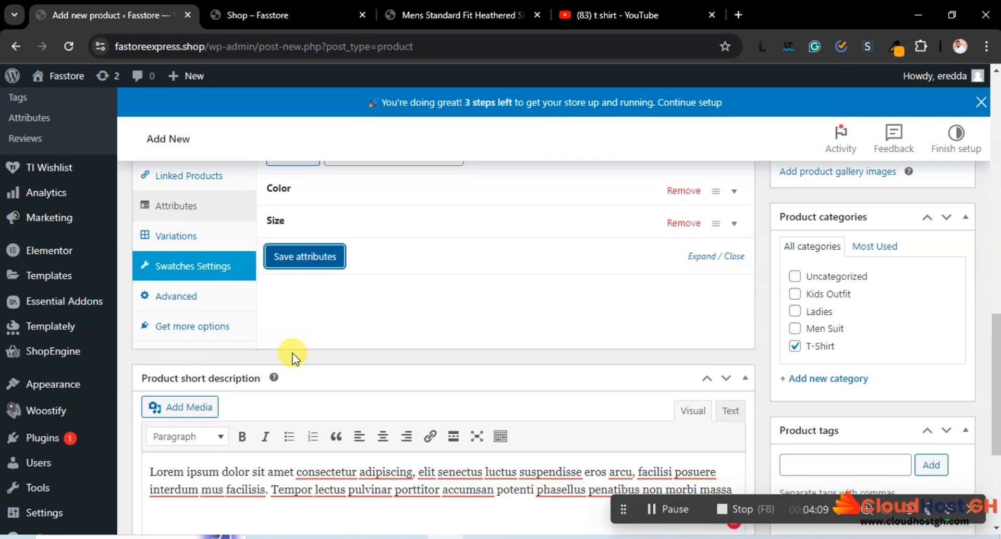
Check the Color attribute's values, visibility and variation settings, and save the attributes again.
left_click(398, 196)
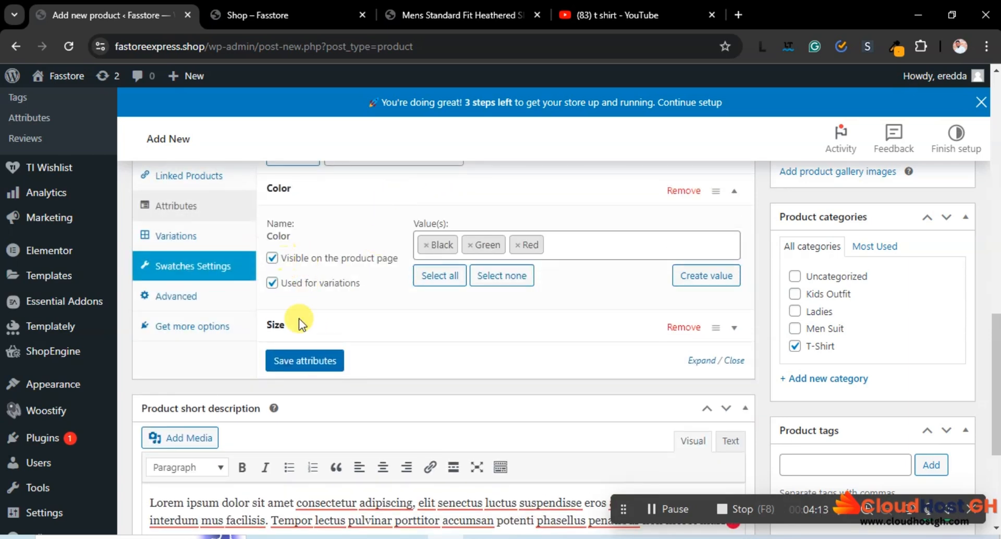
left_click(298, 360)
scroll(578, 287, "up", 3)
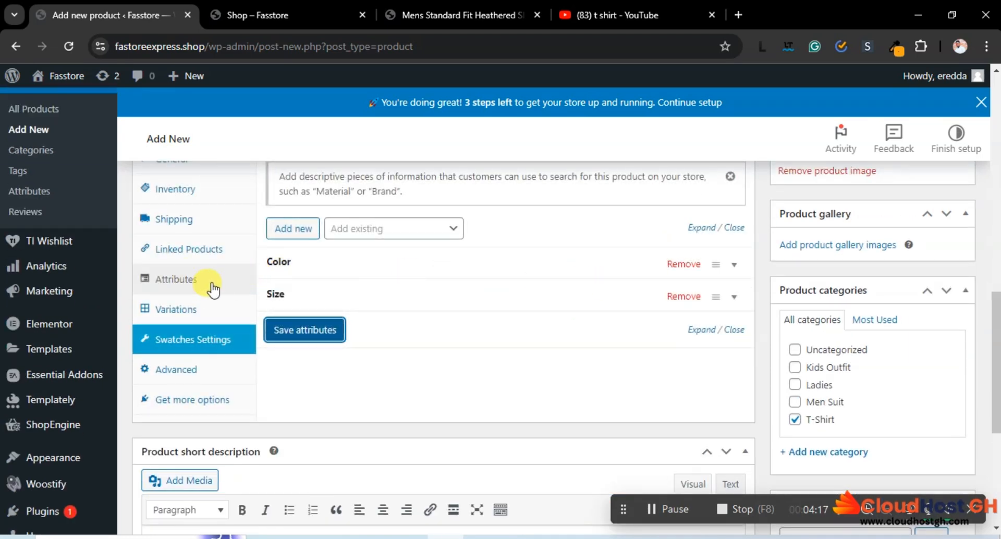
Generate the product variations for every combination of the Color and Size attributes.
left_click(187, 312)
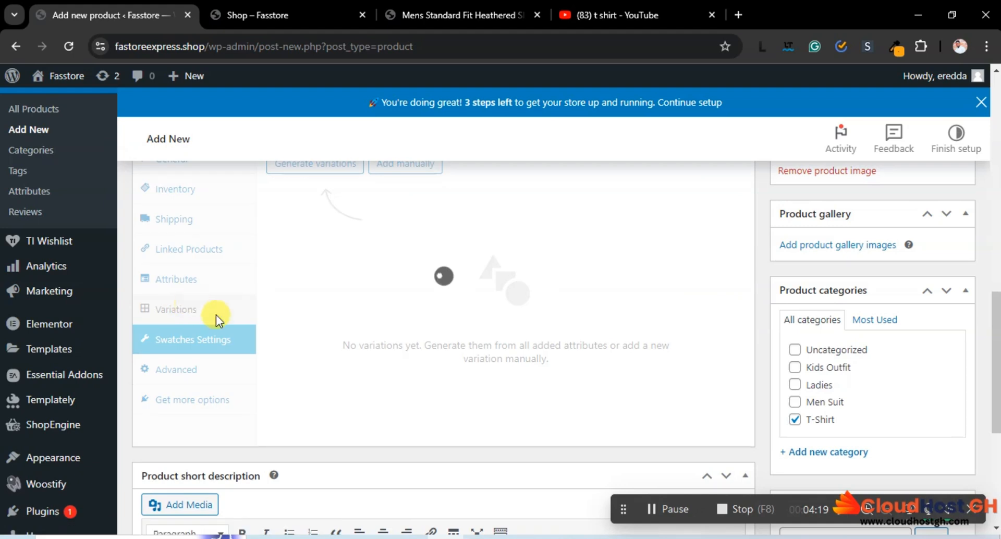
scroll(406, 307, "up", 5)
scroll(420, 304, "down", 3)
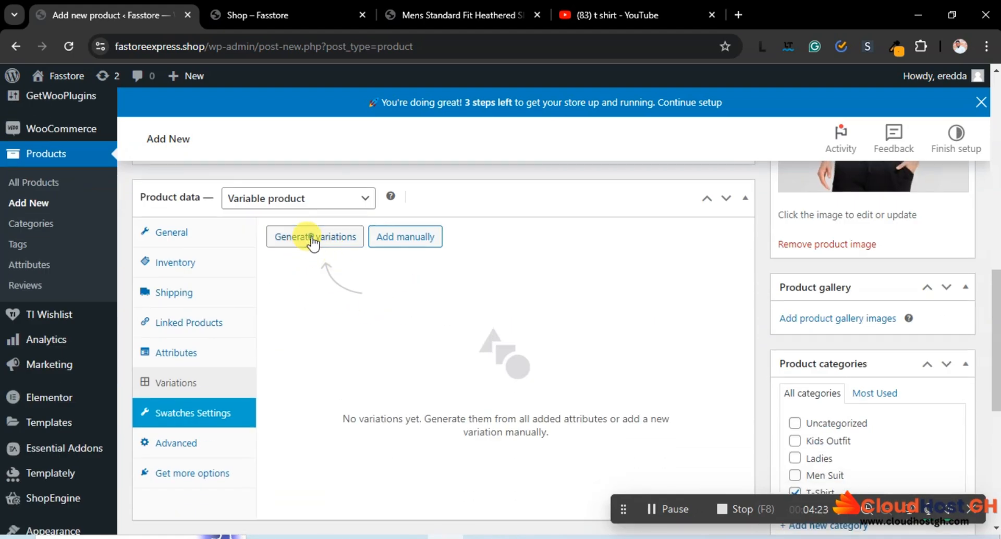
left_click(314, 240)
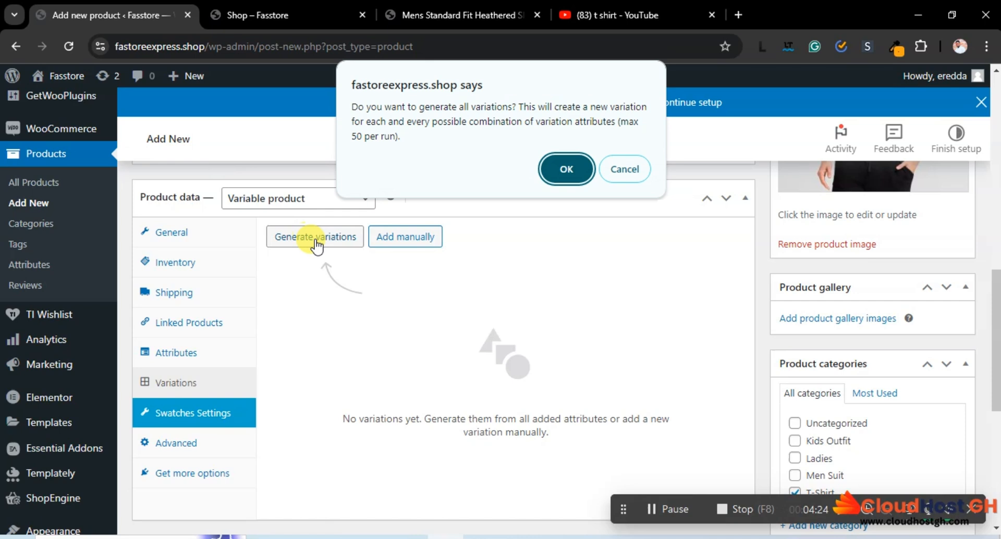
left_click(557, 167)
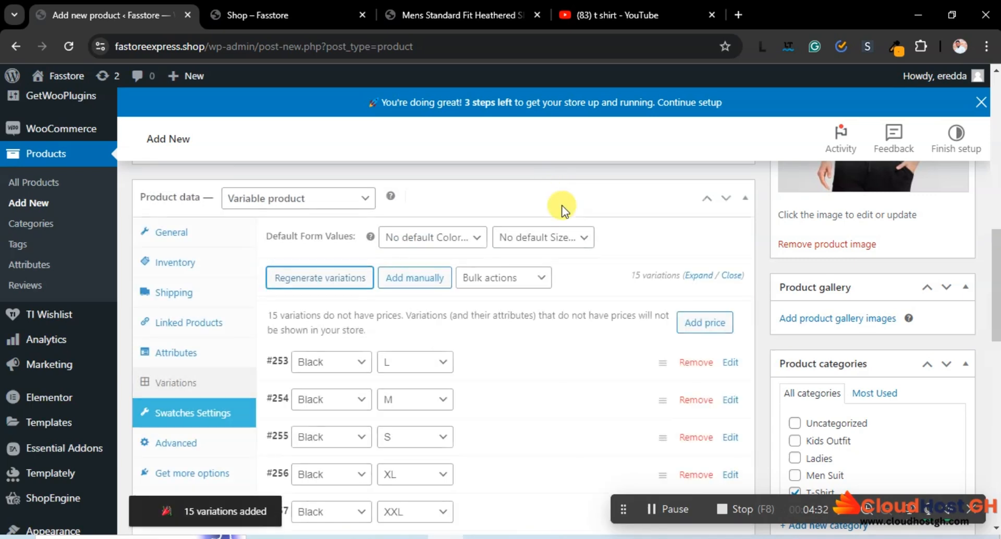
Reorder the Black variations so that S comes first, followed by M and L.
scroll(578, 237, "down", 3)
scroll(581, 242, "down", 8)
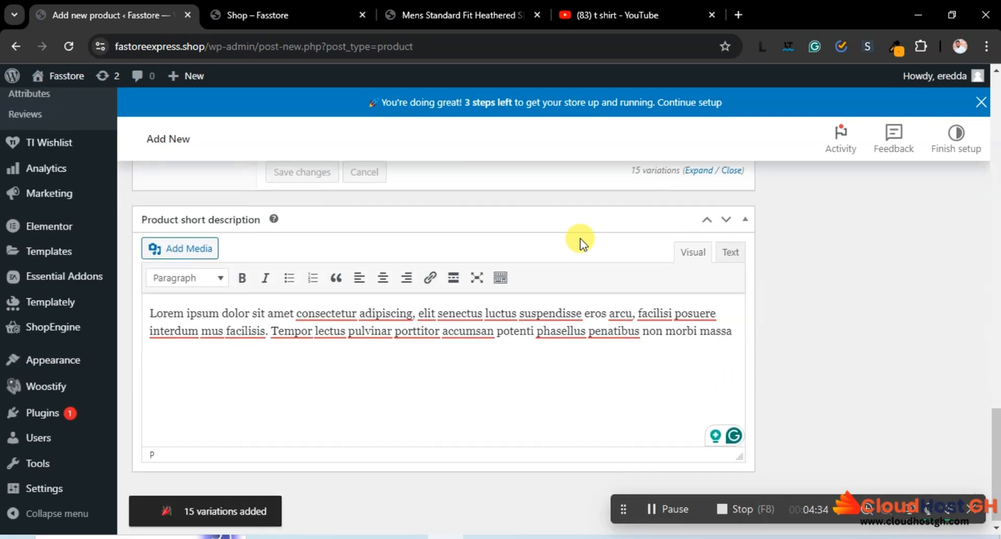
scroll(581, 242, "up", 6)
scroll(580, 244, "up", 5)
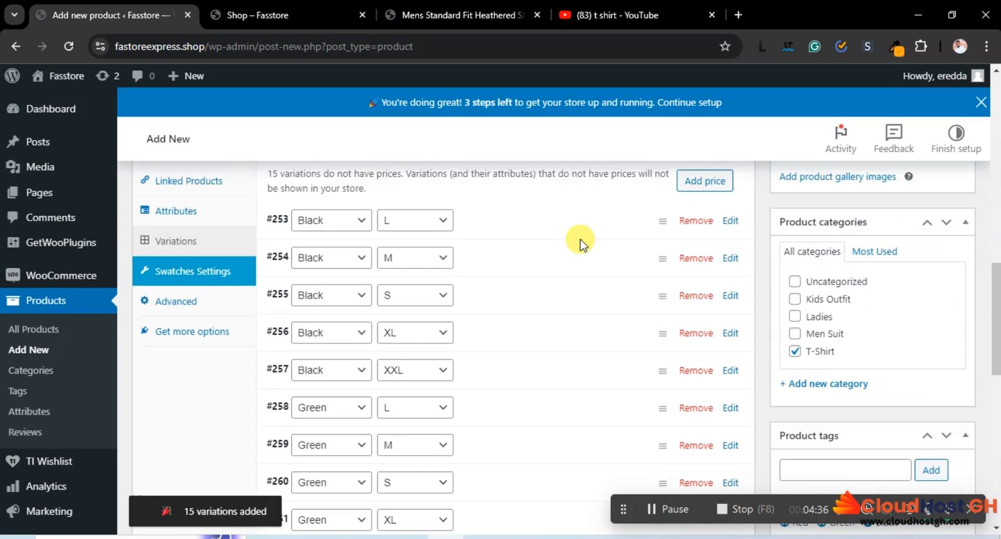
scroll(579, 243, "down", 1)
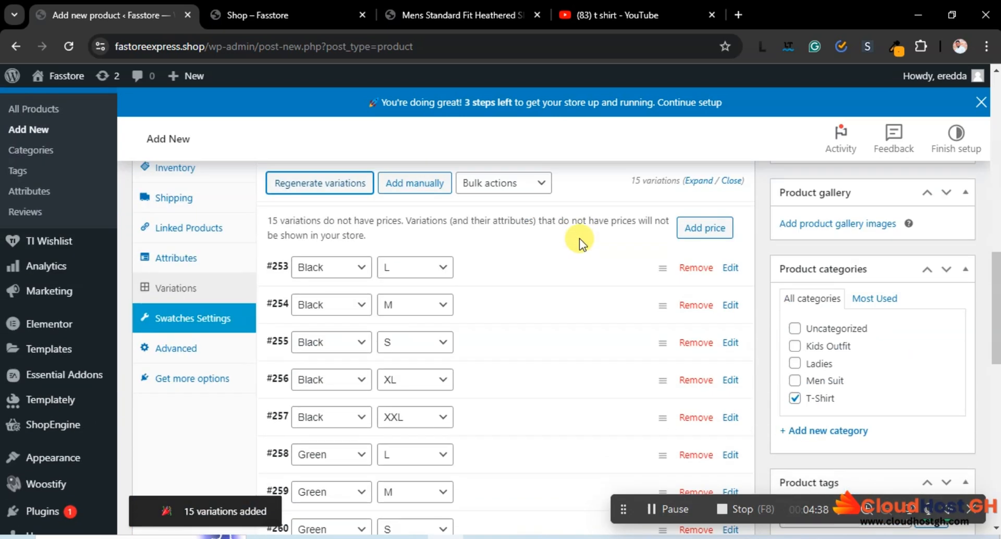
scroll(580, 239, "down", 2)
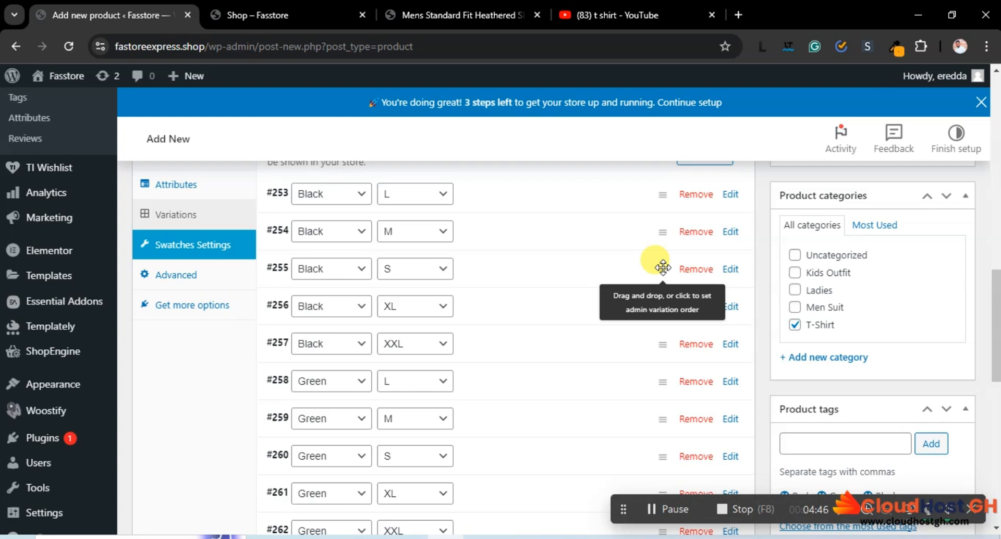
left_click_drag(663, 271, 658, 192)
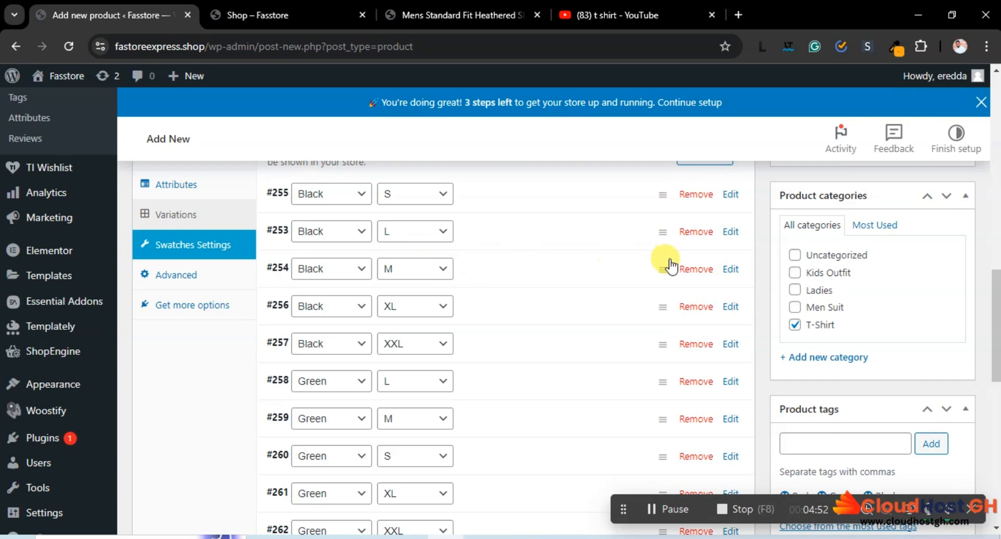
left_click_drag(660, 268, 651, 224)
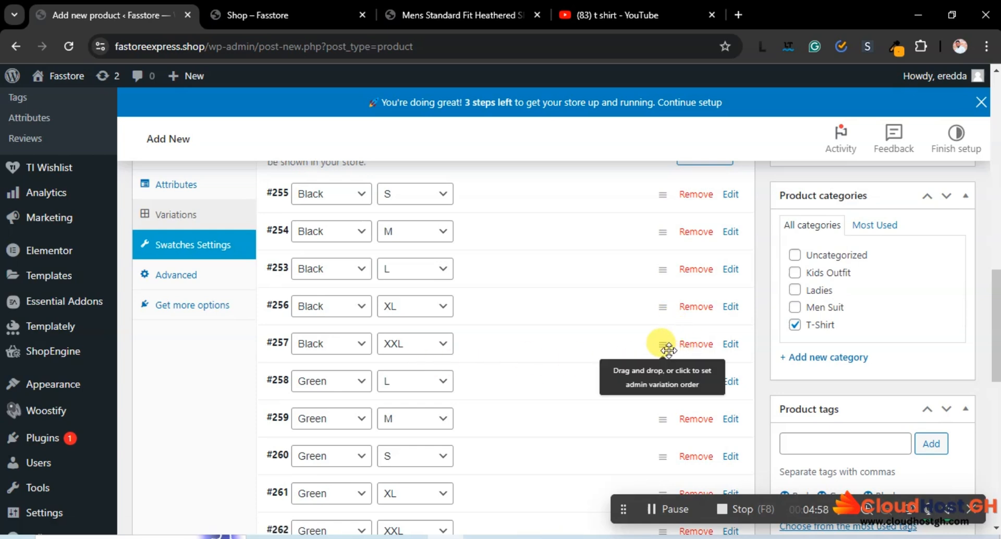
Move the Green S, M and L variations, in that order, directly above the Black XXL variation.
scroll(683, 333, "down", 3)
scroll(537, 323, "up", 2)
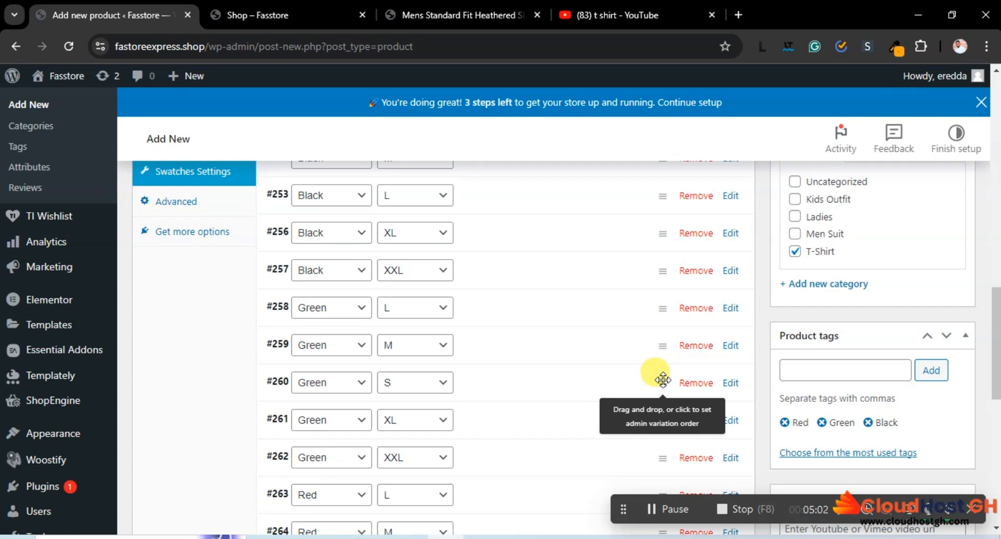
left_click_drag(663, 379, 673, 282)
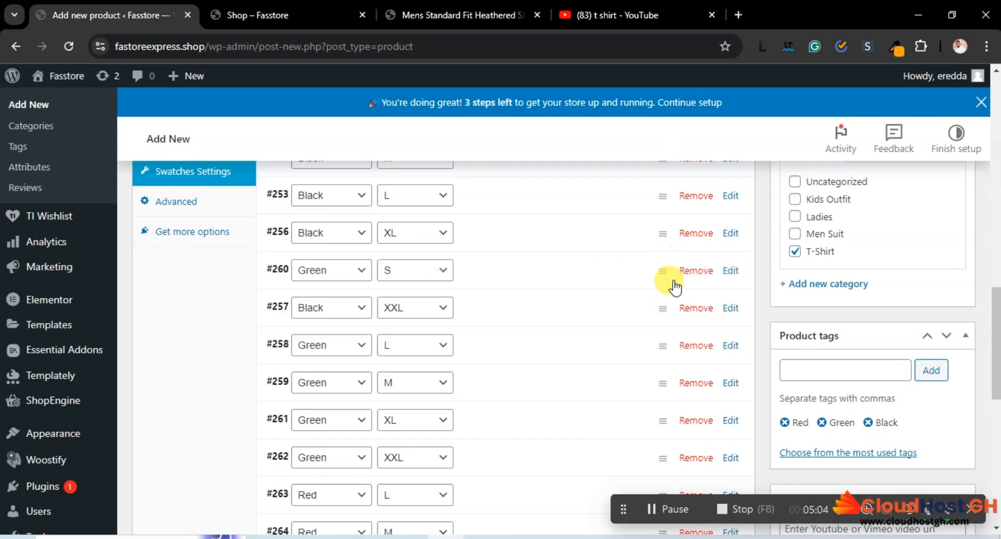
left_click_drag(665, 344, 674, 309)
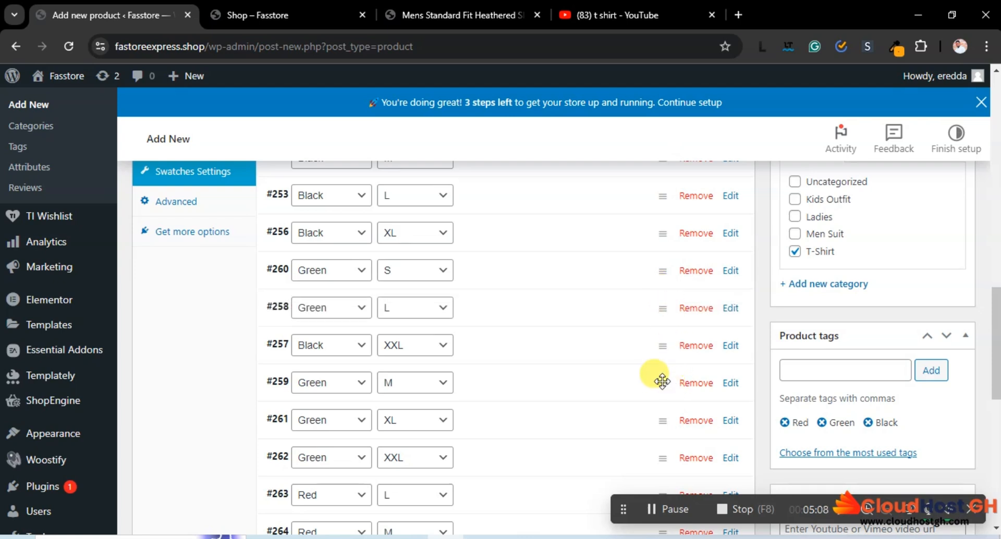
left_click_drag(662, 382, 663, 310)
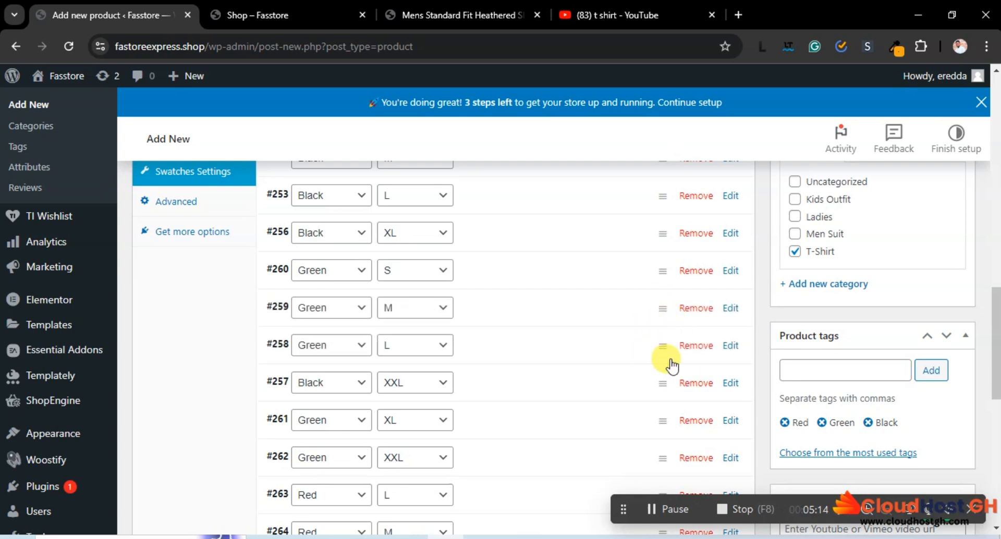
Save the new variation order and remove the Red S variation.
scroll(667, 371, "down", 4)
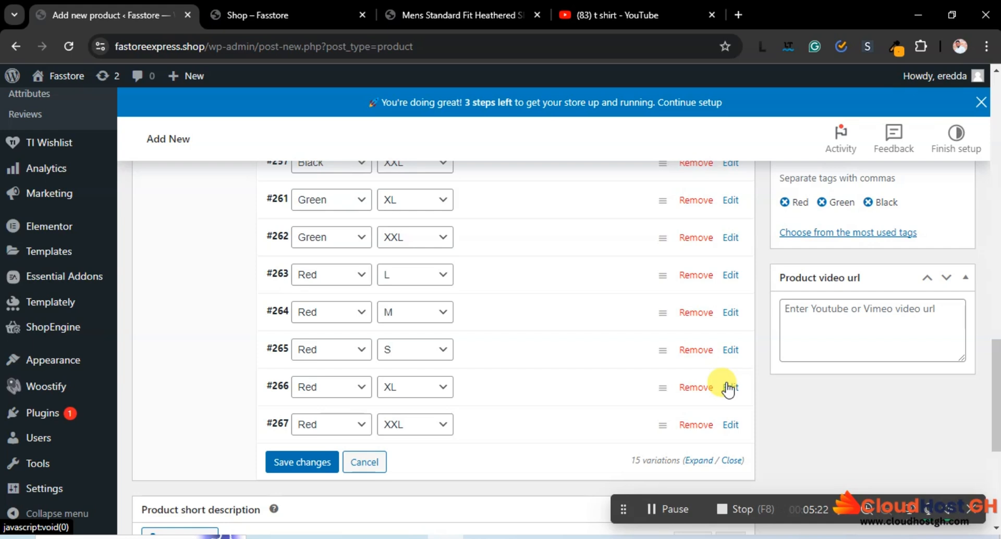
left_click(688, 351)
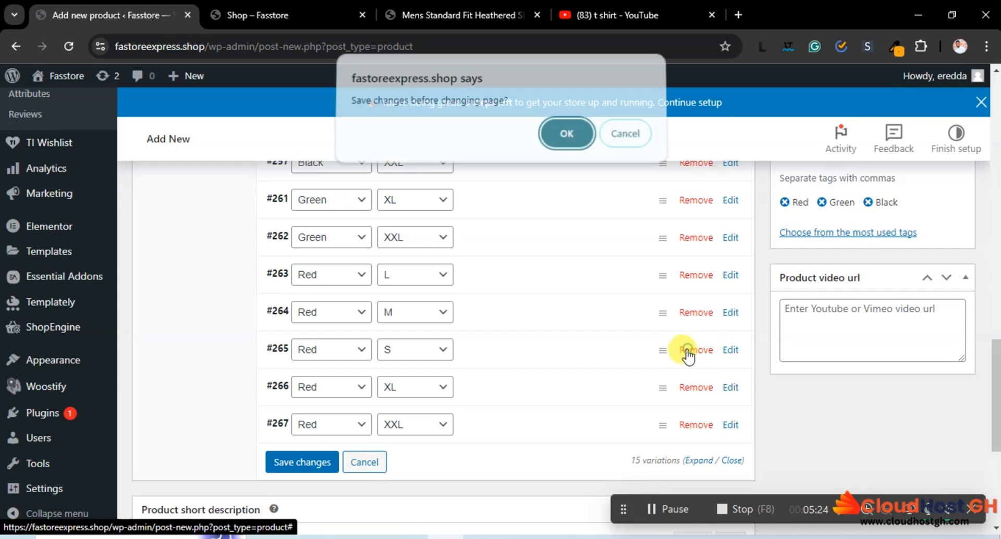
left_click(567, 143)
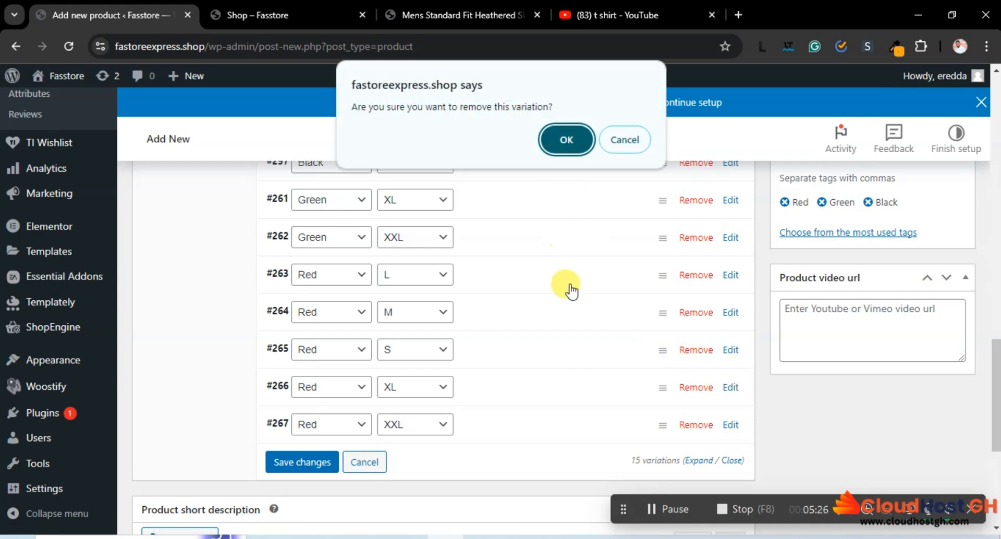
left_click(611, 144)
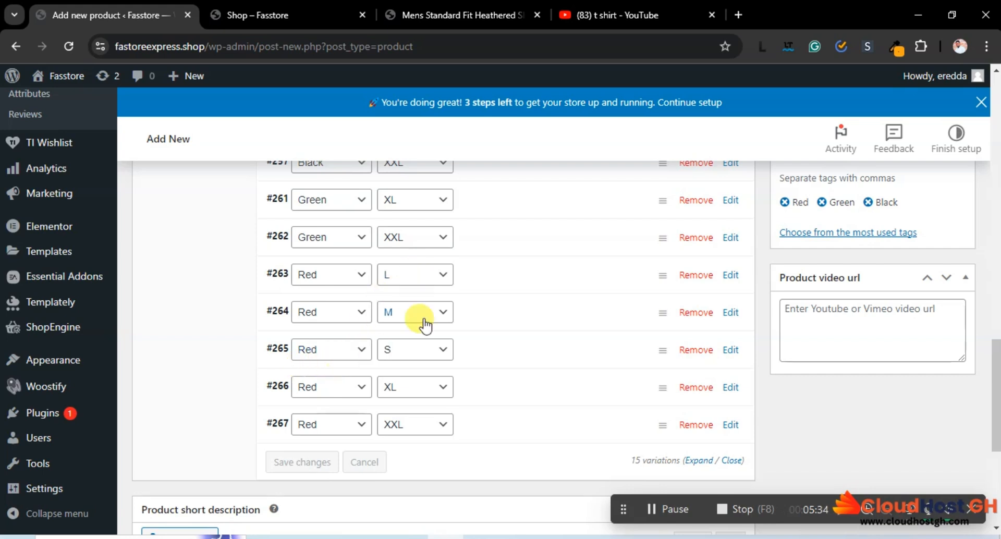
left_click(687, 350)
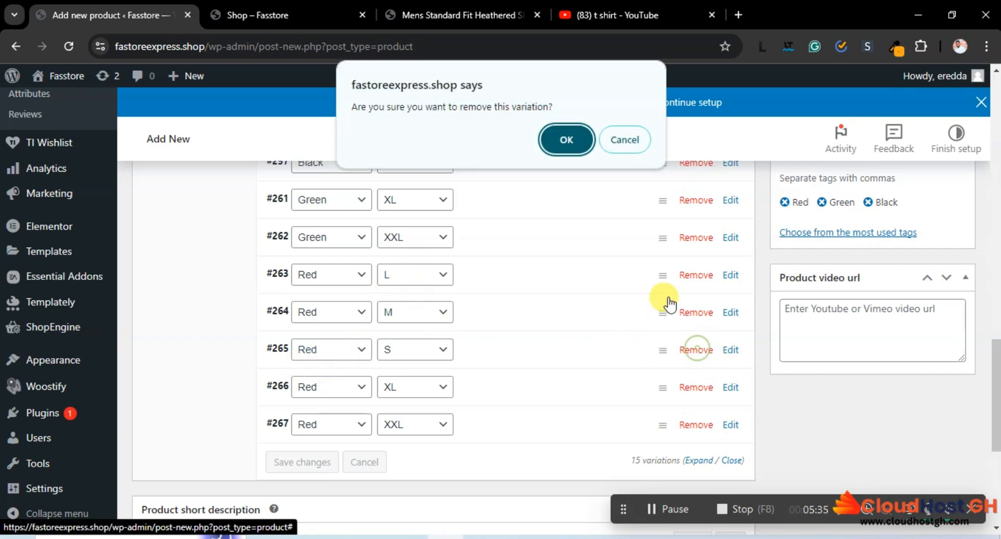
left_click(568, 138)
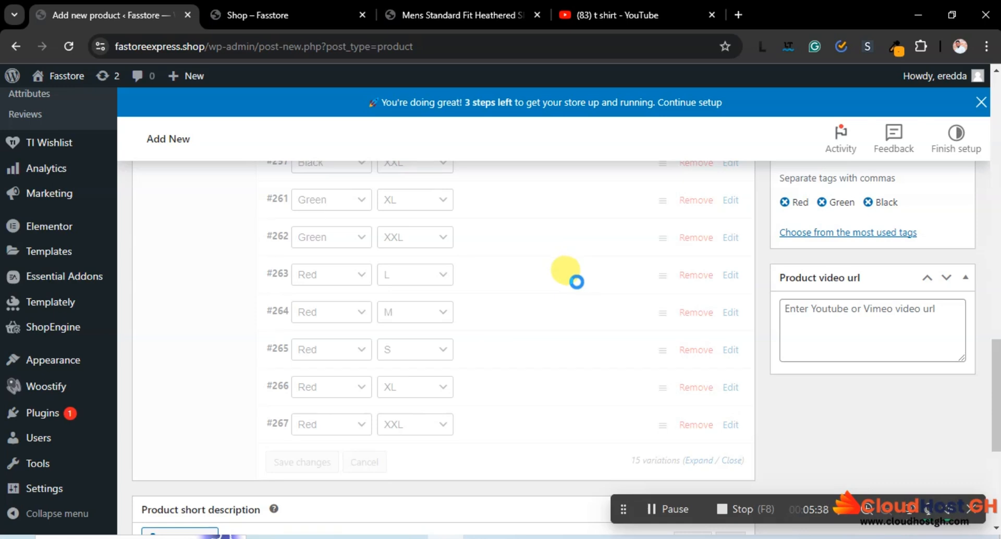
scroll(597, 288, "up", 4)
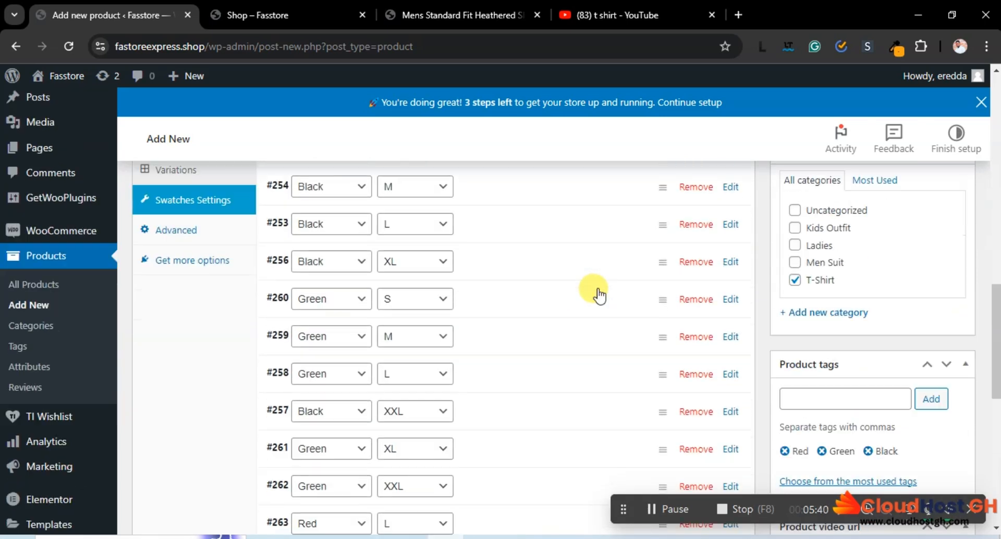
scroll(598, 290, "down", 5)
scroll(599, 294, "up", 4)
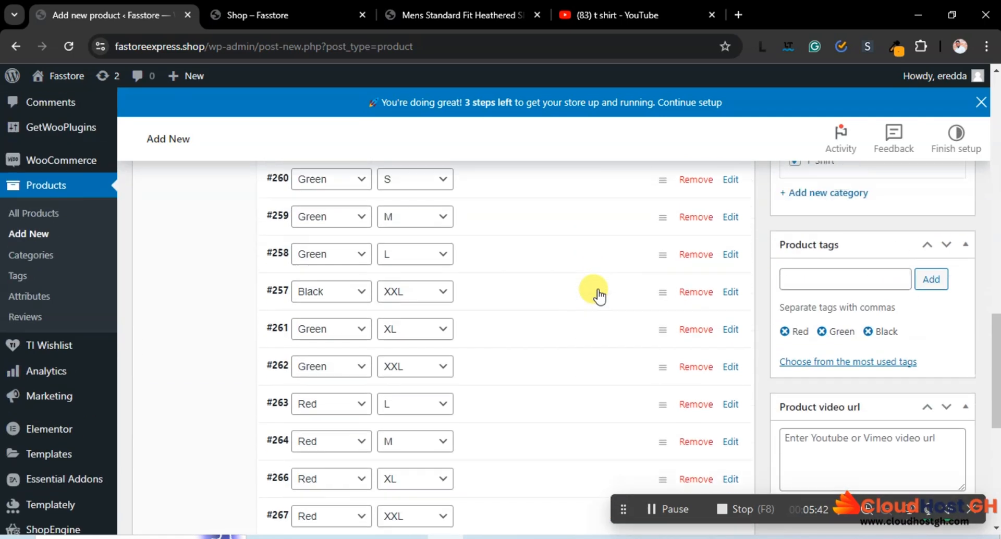
scroll(621, 263, "up", 1)
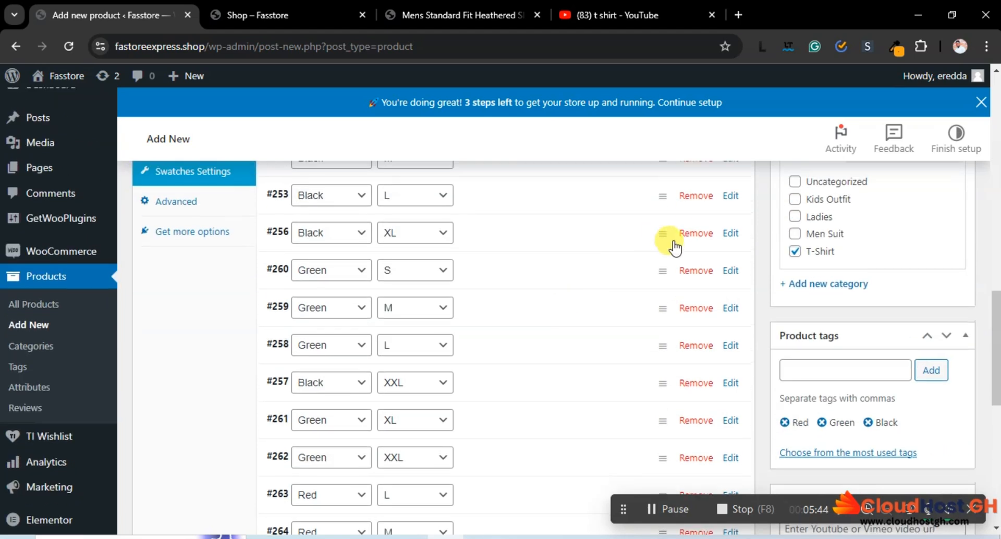
left_click(691, 234)
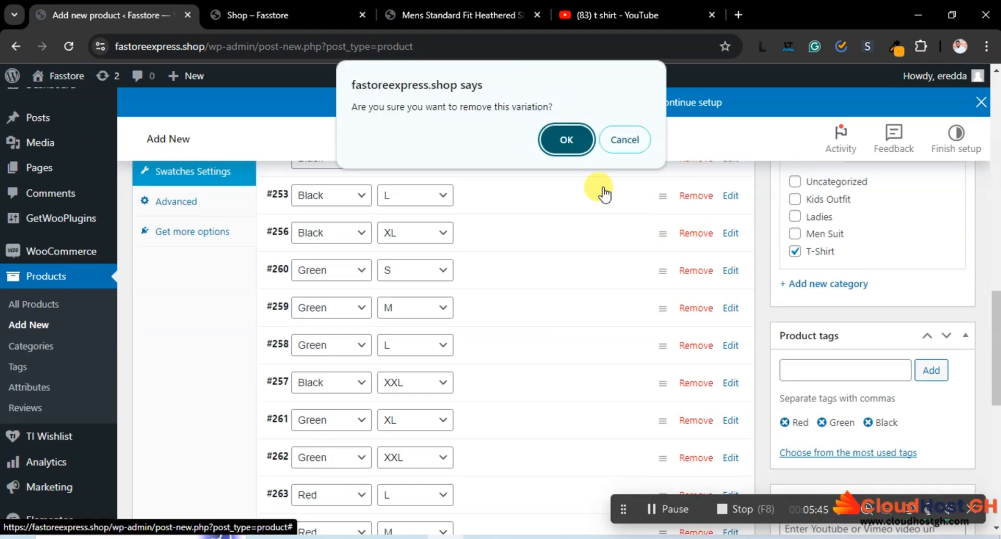
left_click(627, 140)
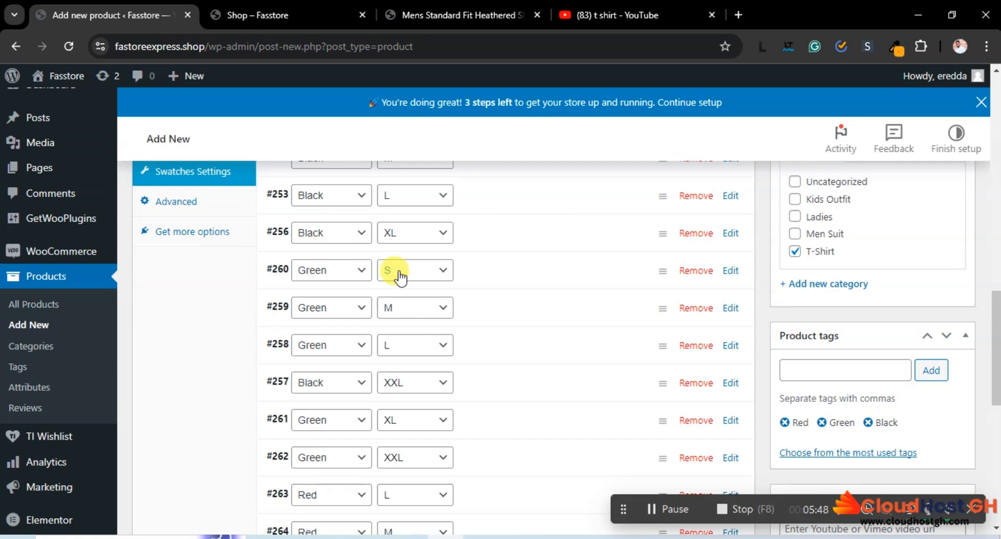
Remove the Green S and Green L variations.
left_click(681, 273)
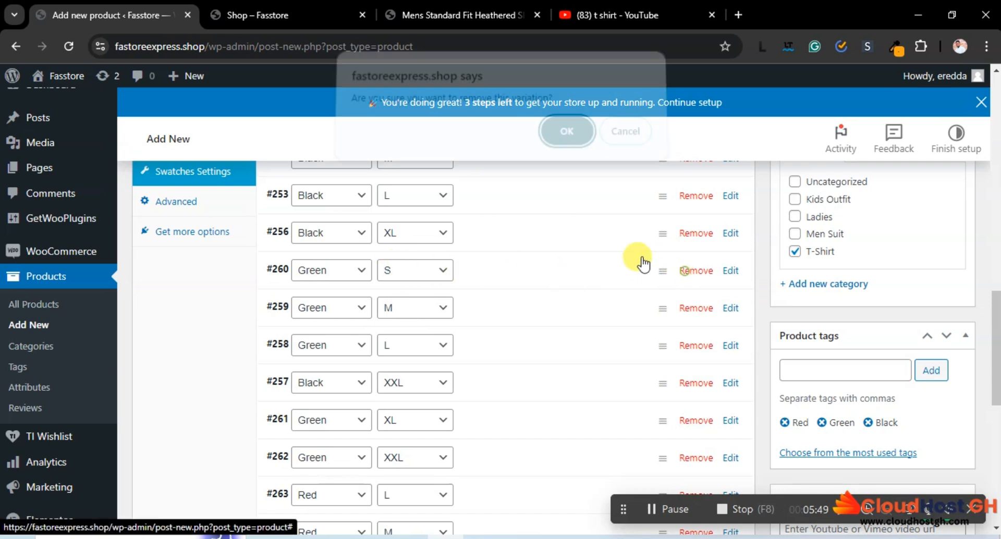
left_click(573, 138)
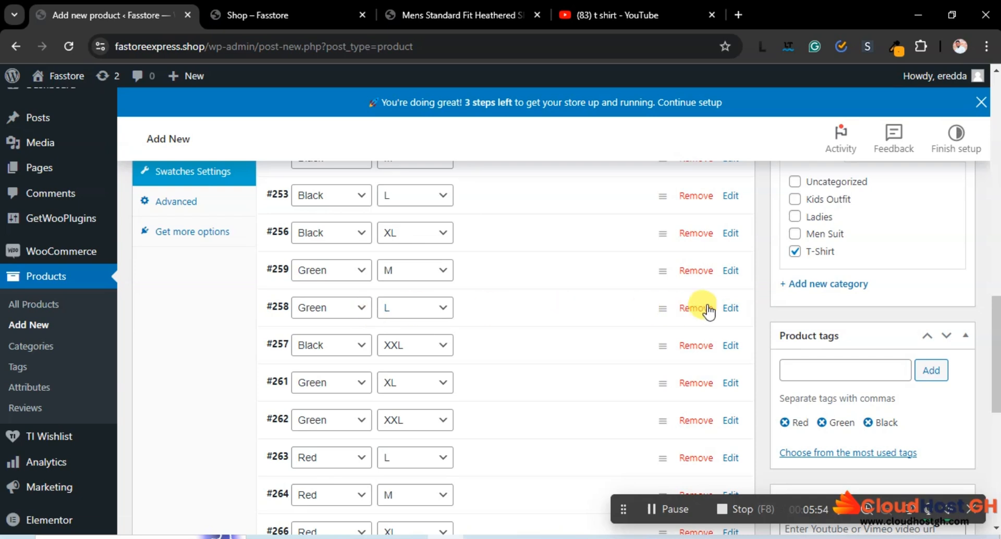
left_click(708, 308)
left_click(569, 135)
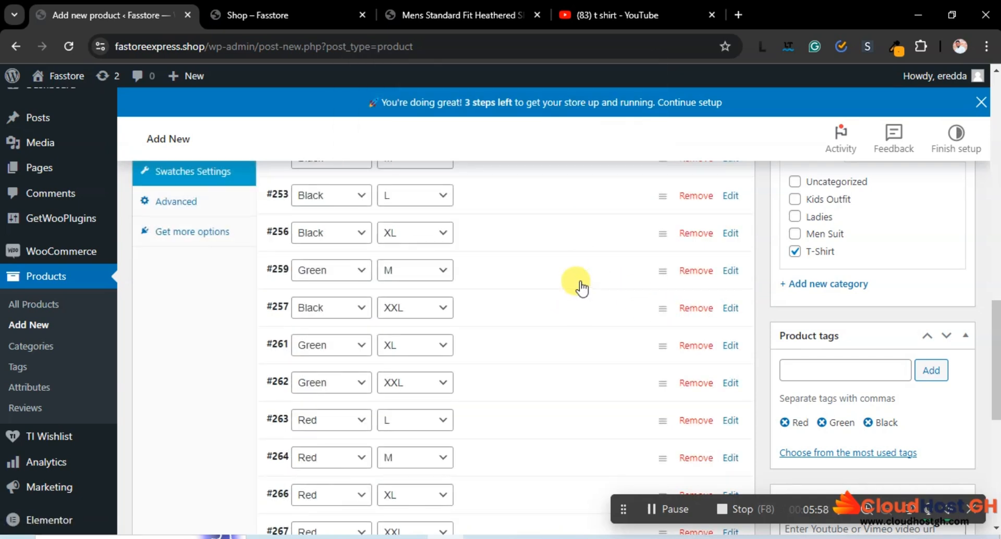
Remove the Black XXL variation.
scroll(573, 295, "up", 1)
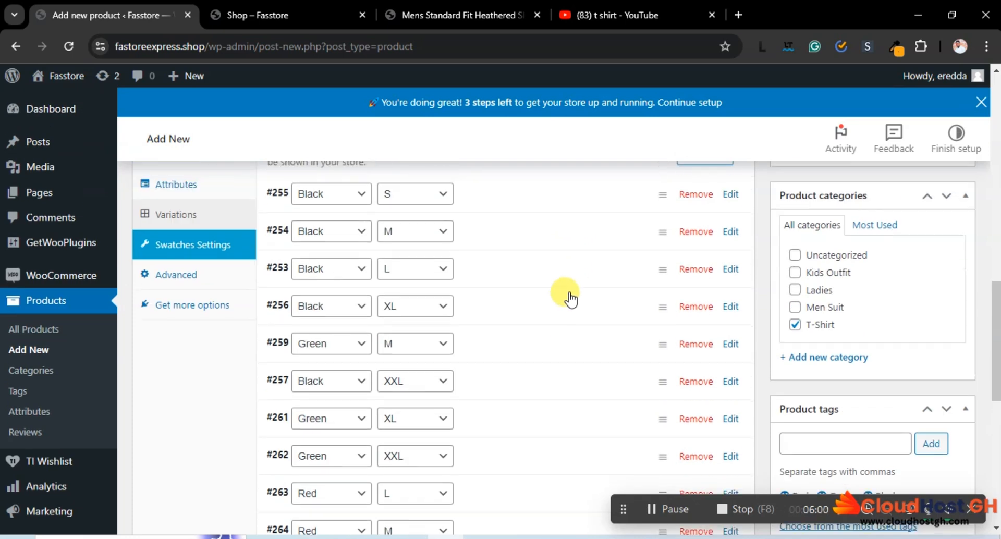
scroll(565, 305, "down", 5)
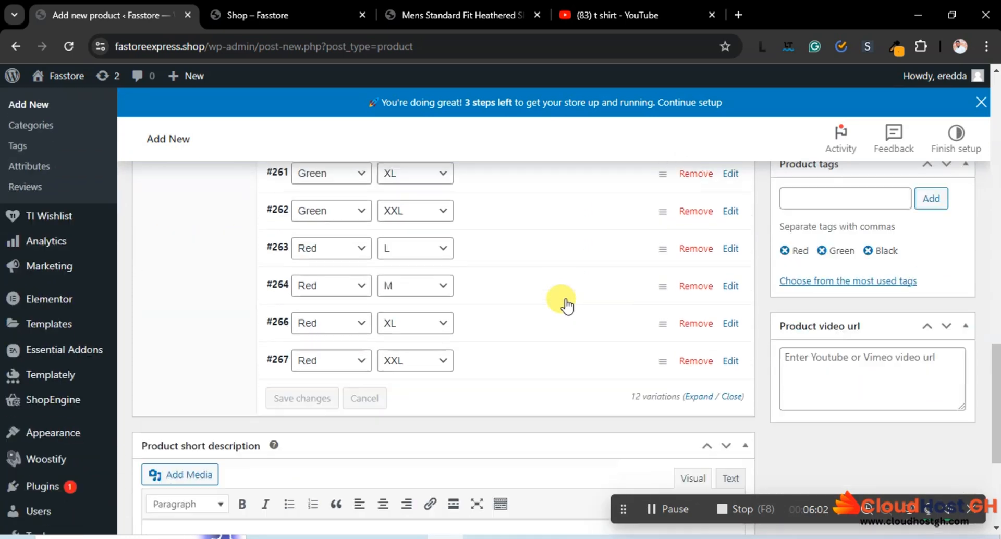
scroll(617, 343, "up", 4)
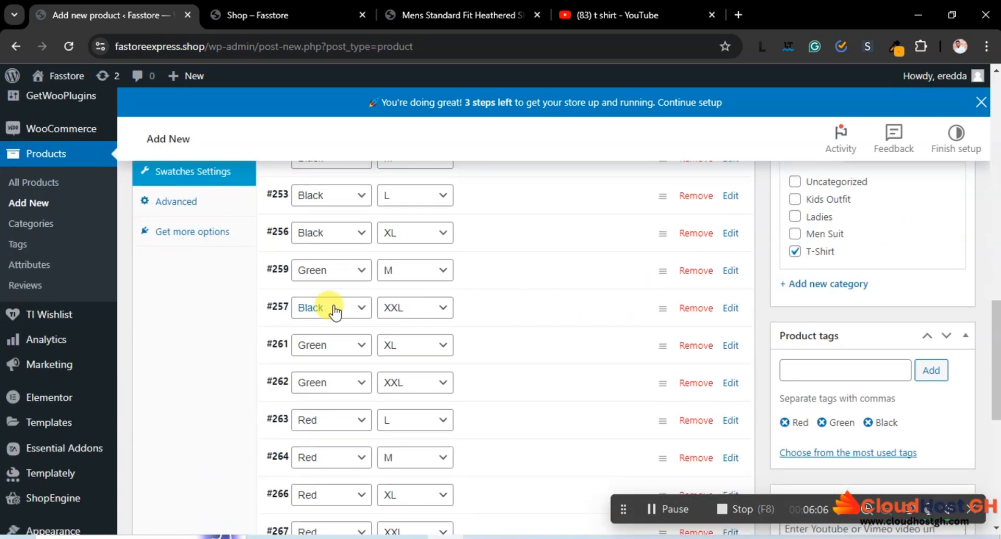
left_click(704, 308)
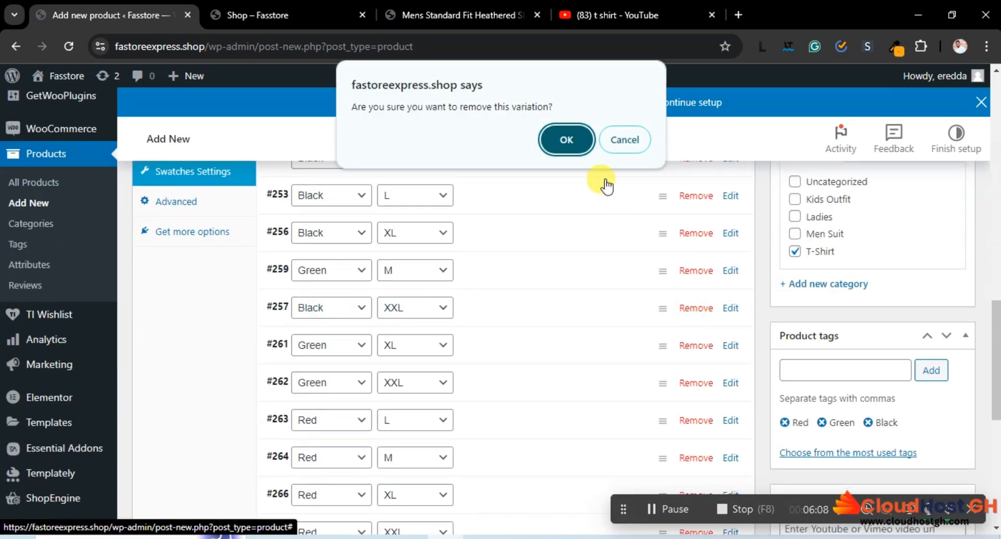
left_click(576, 146)
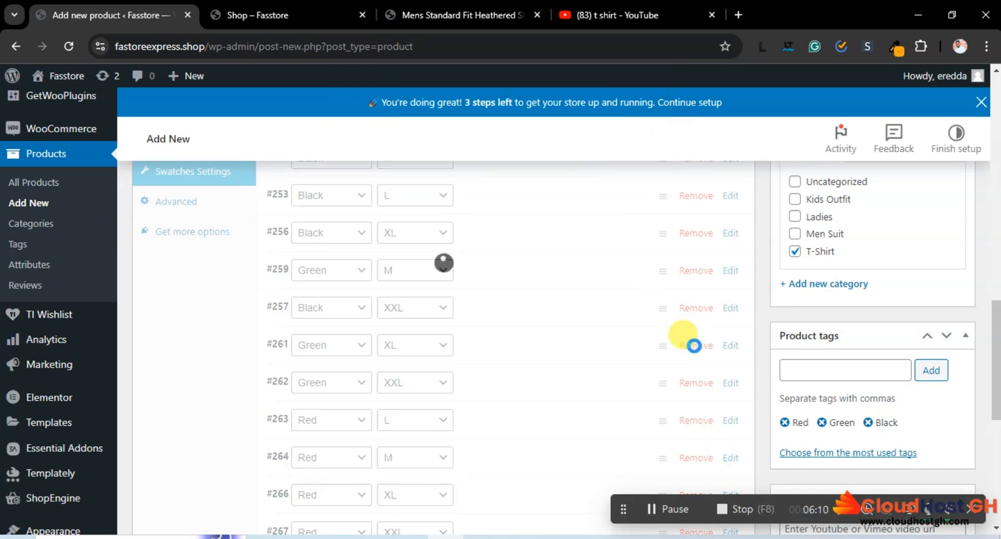
Open the Black S variation and set its image to Mens-Standard-Fit-Short-Sleeve-Crew-T-Shirt03-1-600x764-1.jpg from the media library.
scroll(625, 319, "down", 5)
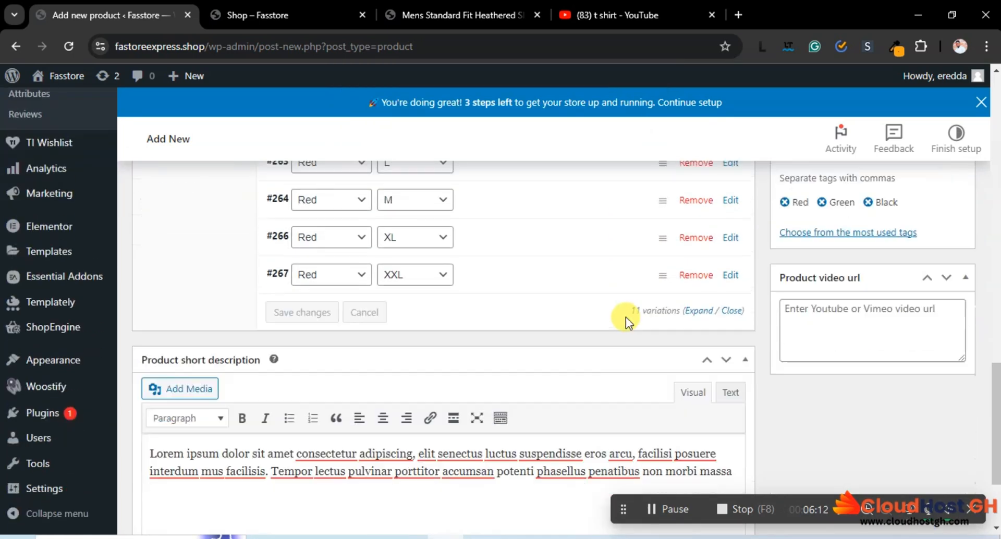
scroll(621, 319, "up", 5)
scroll(562, 359, "down", 1)
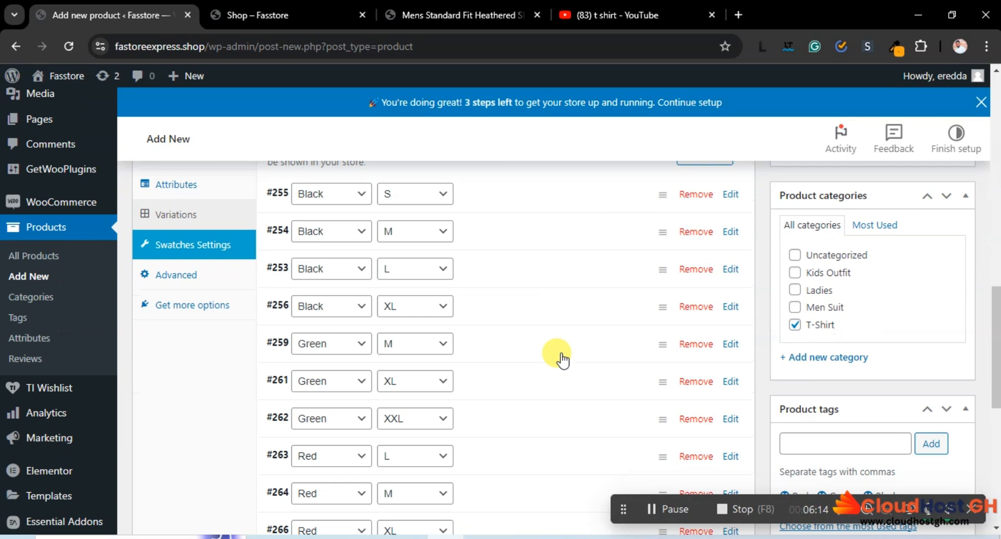
scroll(562, 359, "down", 1)
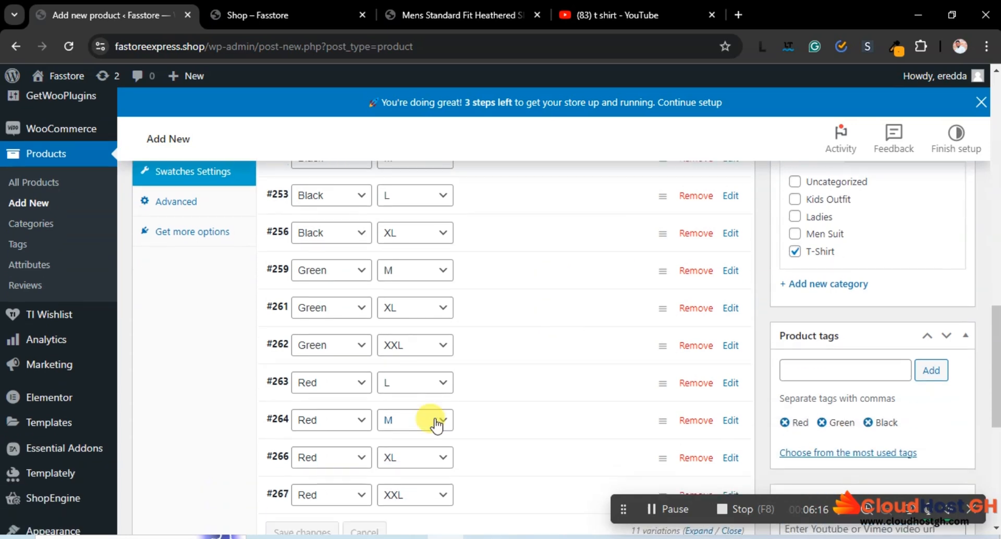
scroll(474, 382, "up", 1)
scroll(583, 278, "up", 1)
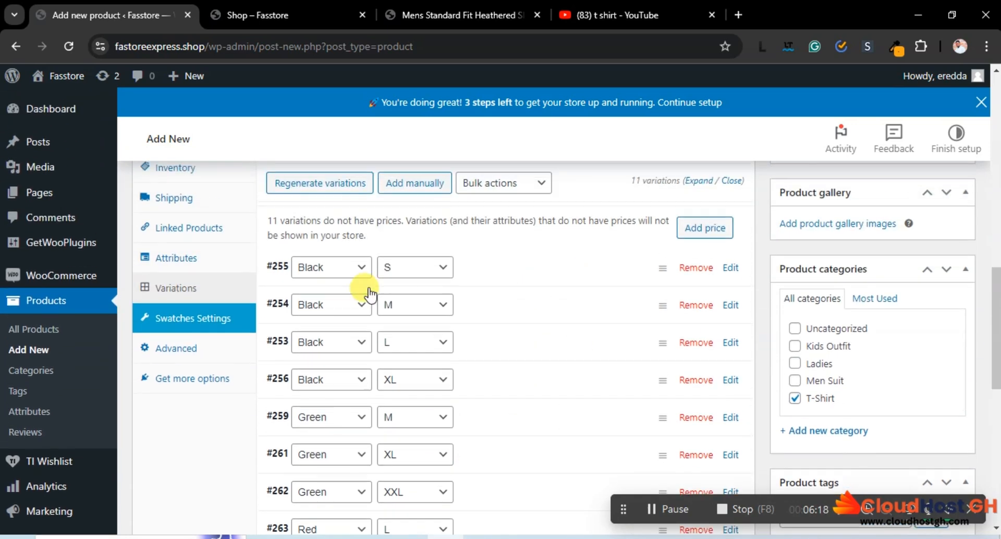
left_click(503, 274)
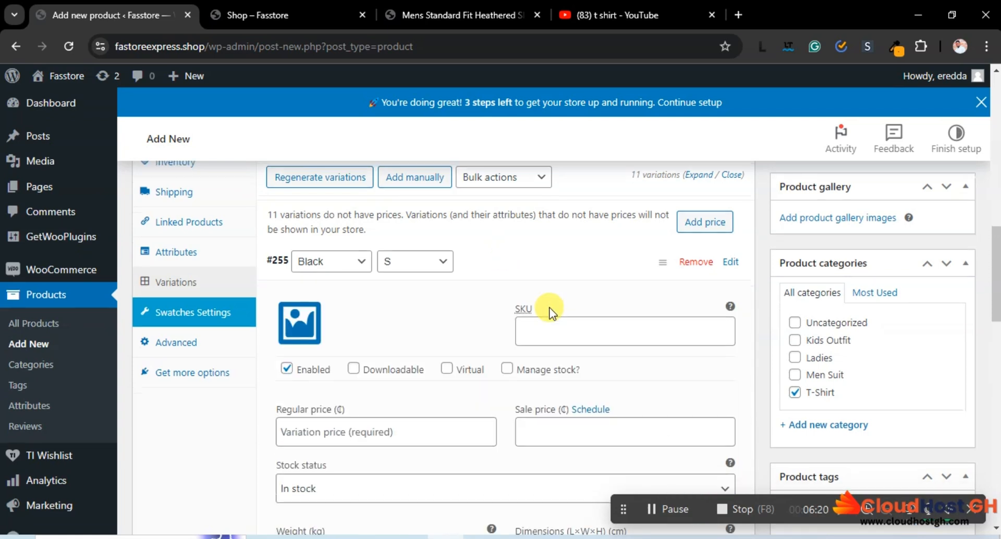
scroll(547, 313, "down", 2)
scroll(521, 323, "up", 2)
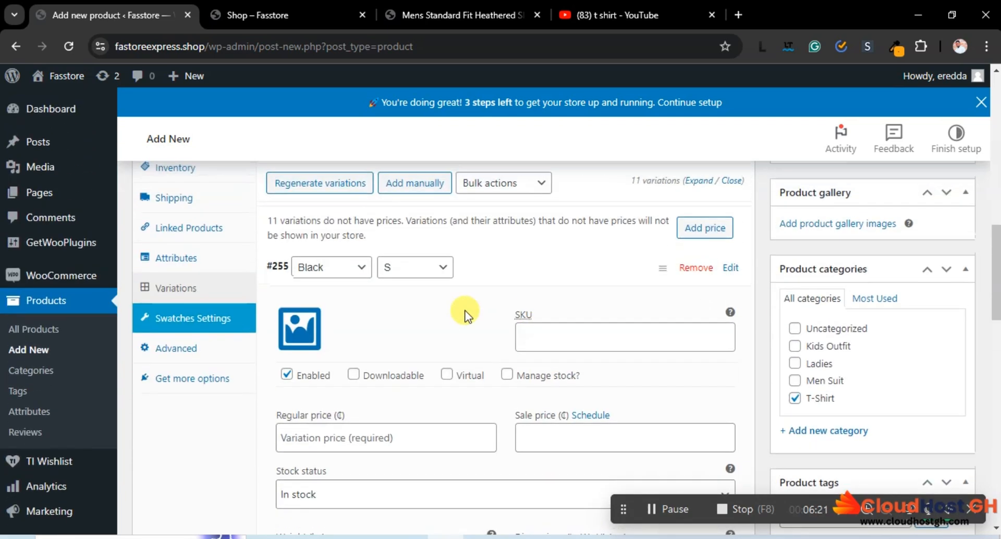
left_click(300, 328)
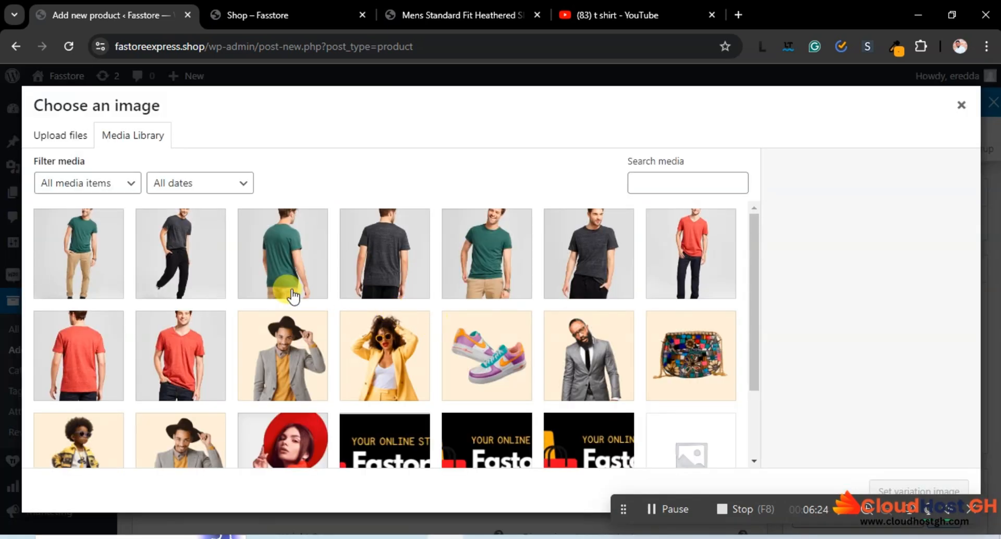
left_click(190, 255)
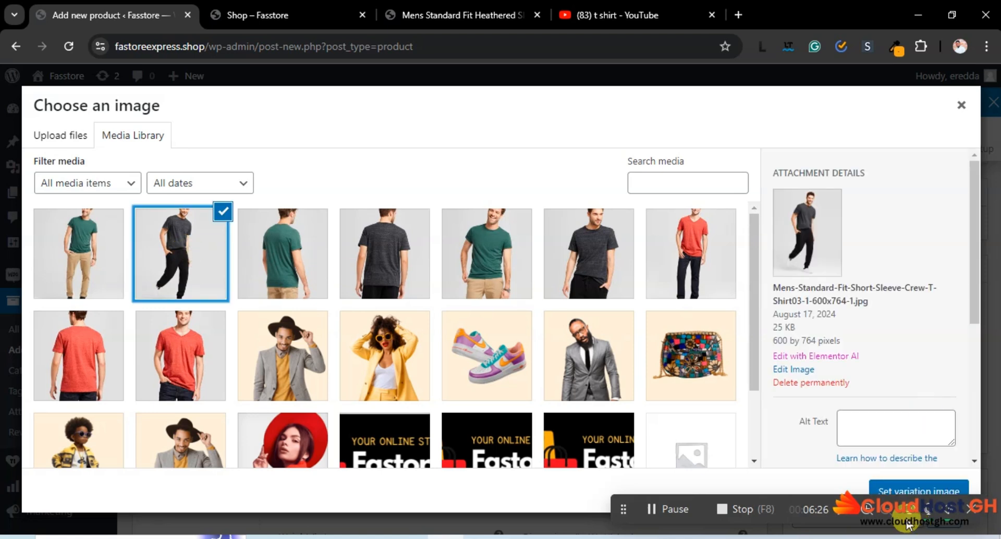
left_click(891, 491)
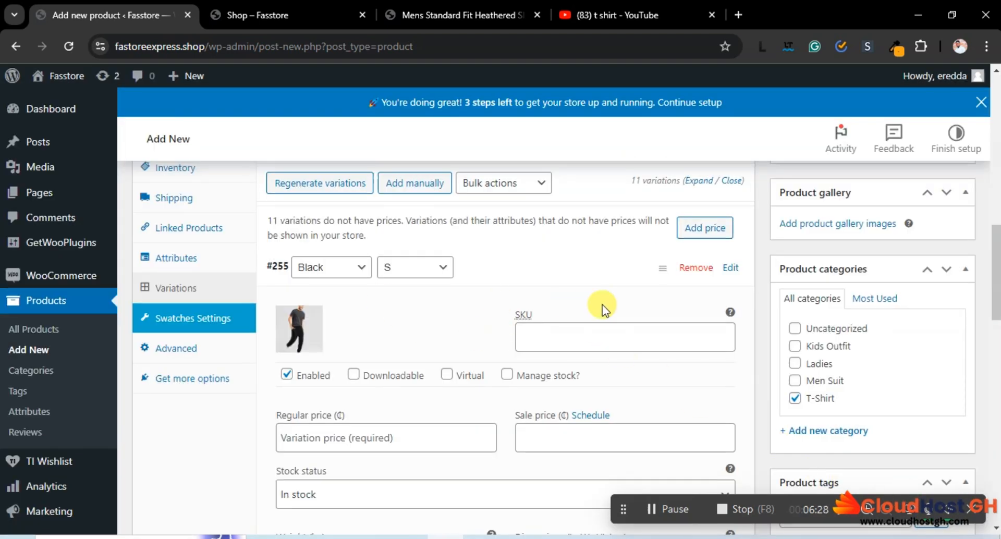
Set the Black S variation's regular price to 100 and its sale price to 80.
scroll(602, 305, "down", 1)
scroll(562, 305, "up", 3)
scroll(559, 315, "down", 2)
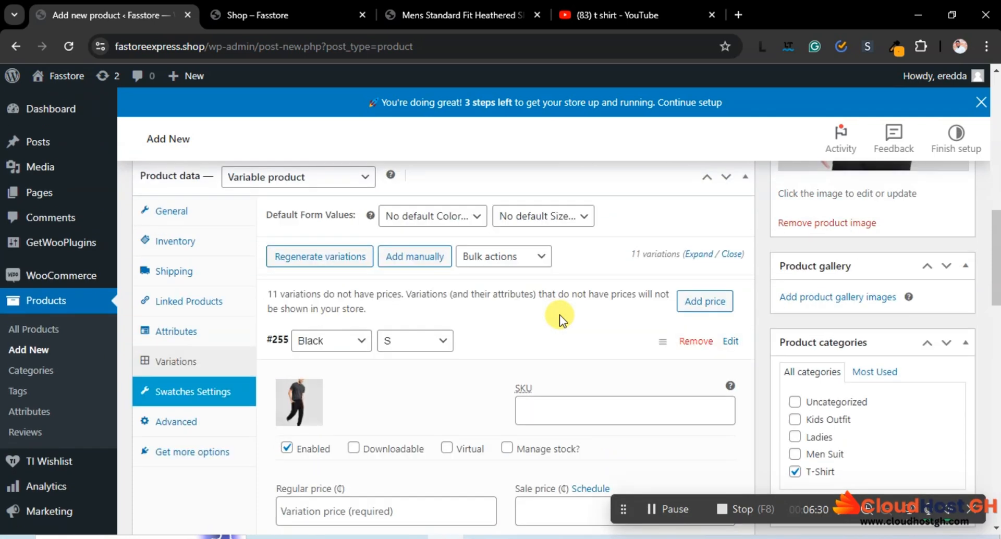
scroll(567, 339, "down", 1)
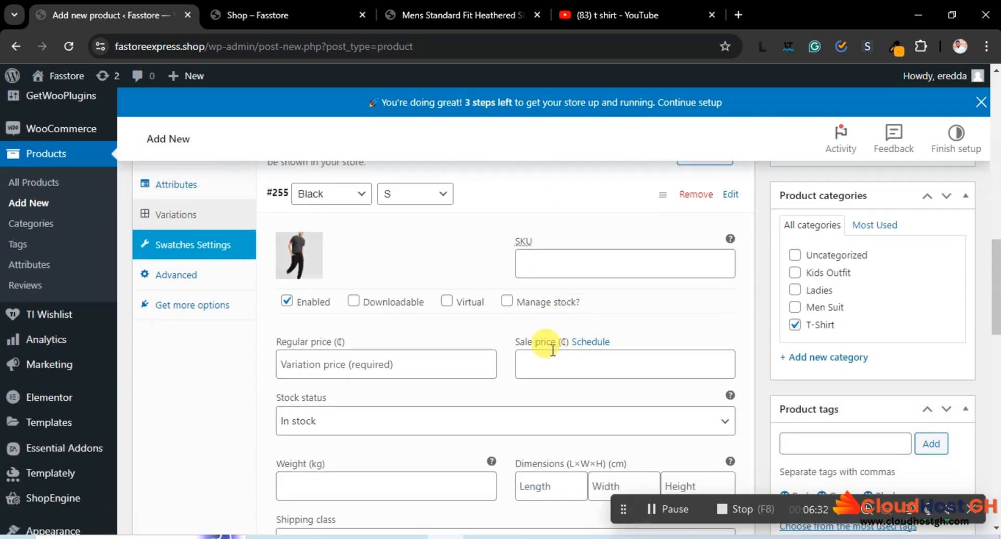
scroll(361, 366, "down", 1)
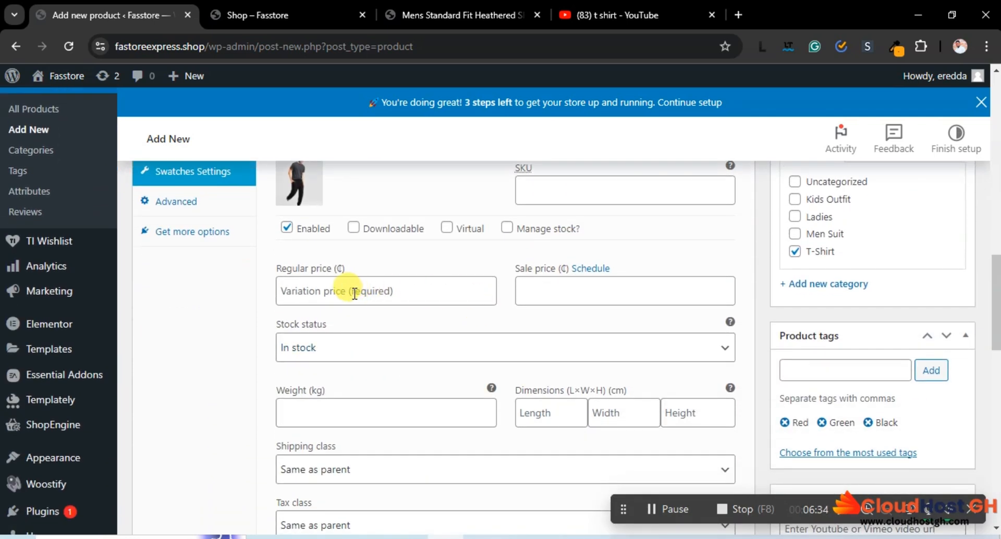
left_click(325, 294)
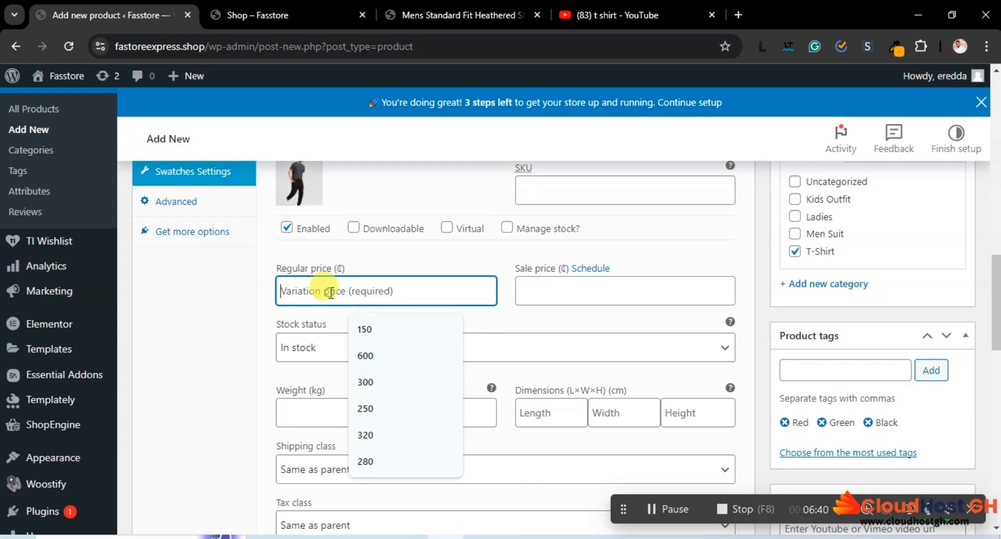
type("100")
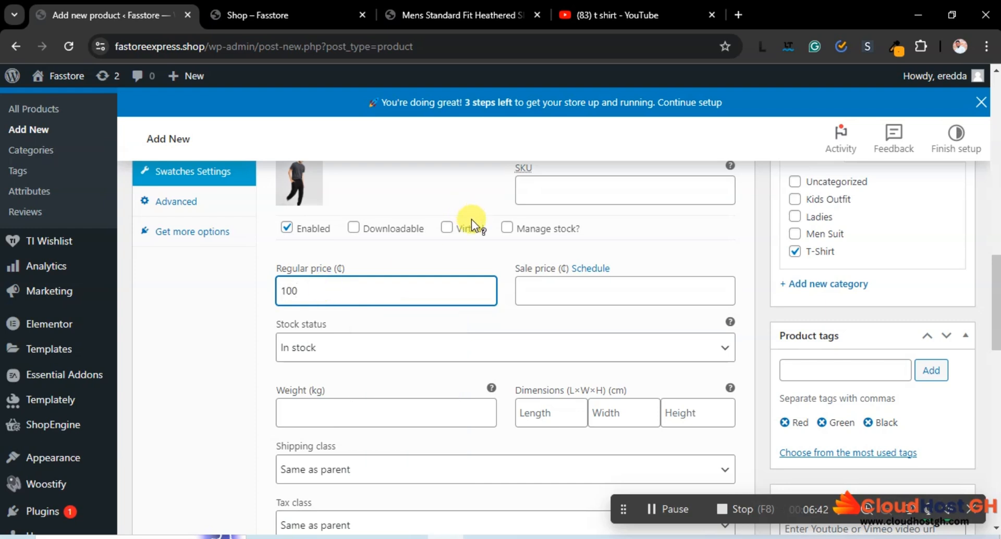
left_click(522, 294)
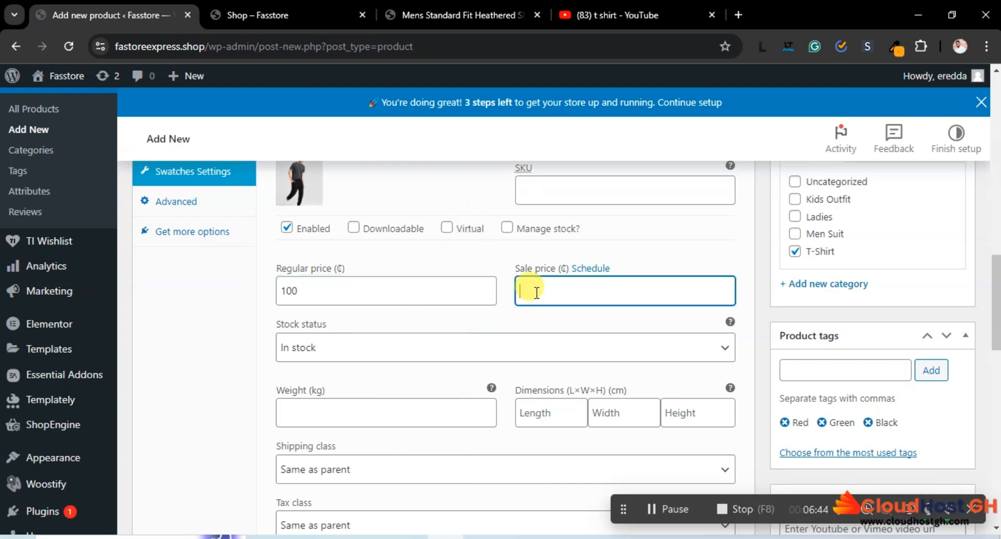
type("80")
left_click(490, 311)
scroll(488, 310, "down", 2)
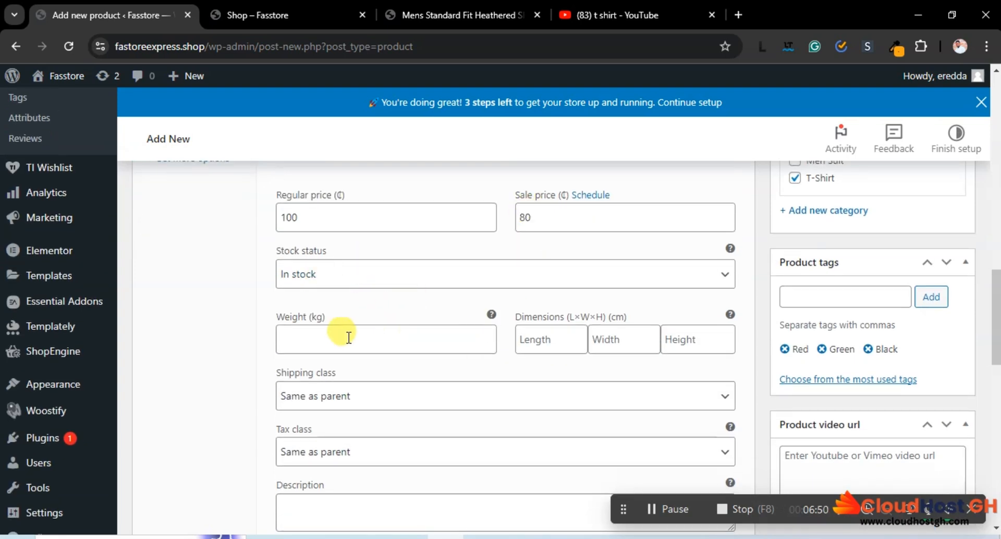
Set the Black S variation's weight to 3 kg and its dimensions to 20 × 45 × 27 cm.
left_click(348, 337)
left_click(377, 371)
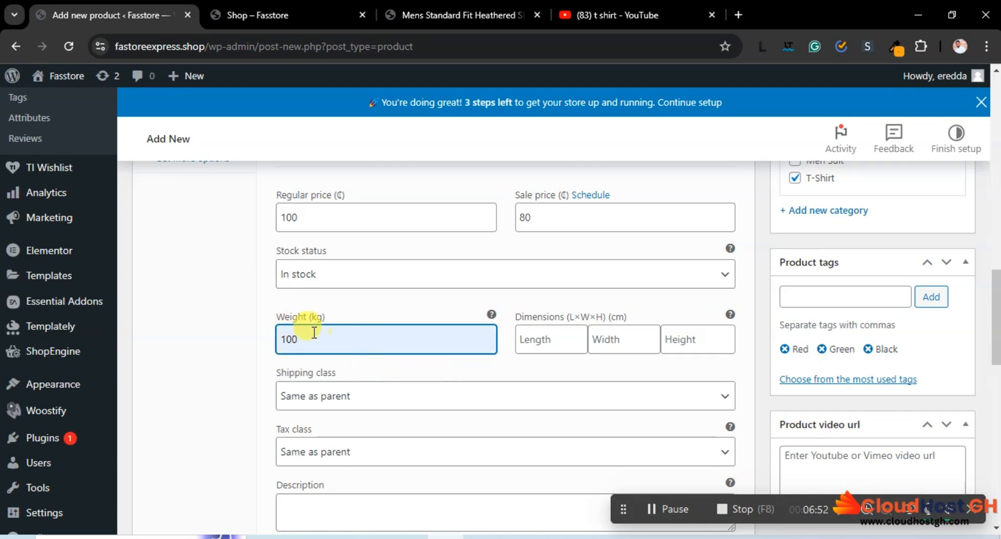
left_click_drag(309, 340, 274, 342)
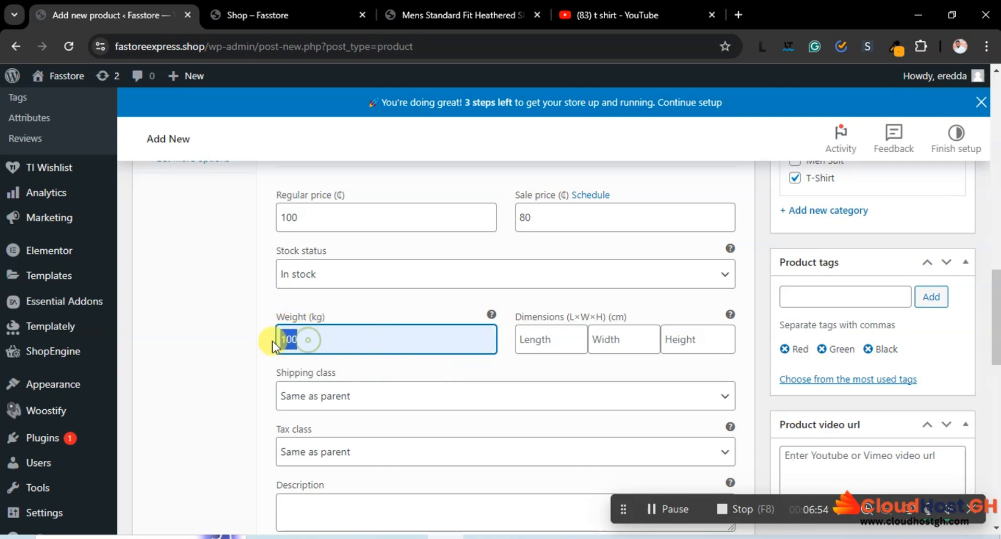
type("3")
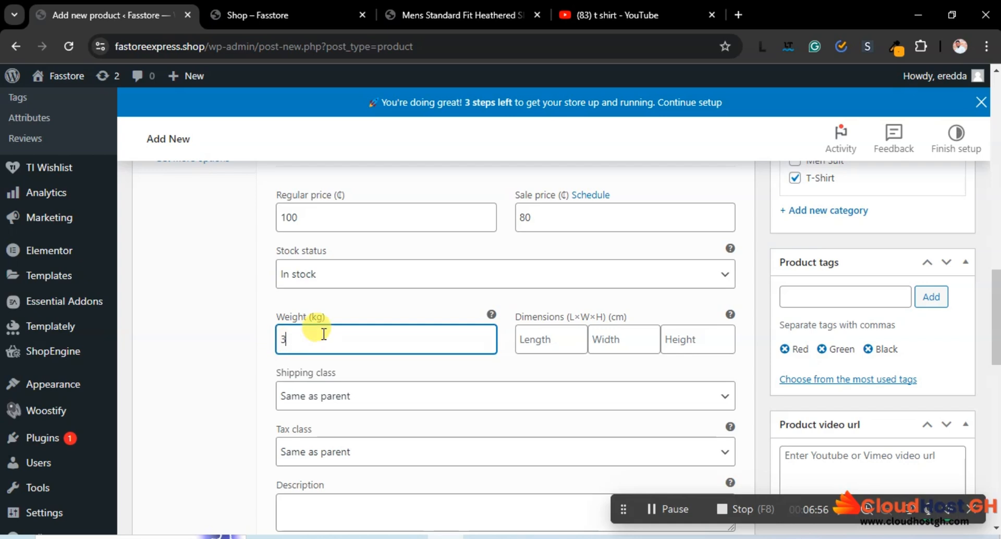
left_click(563, 343)
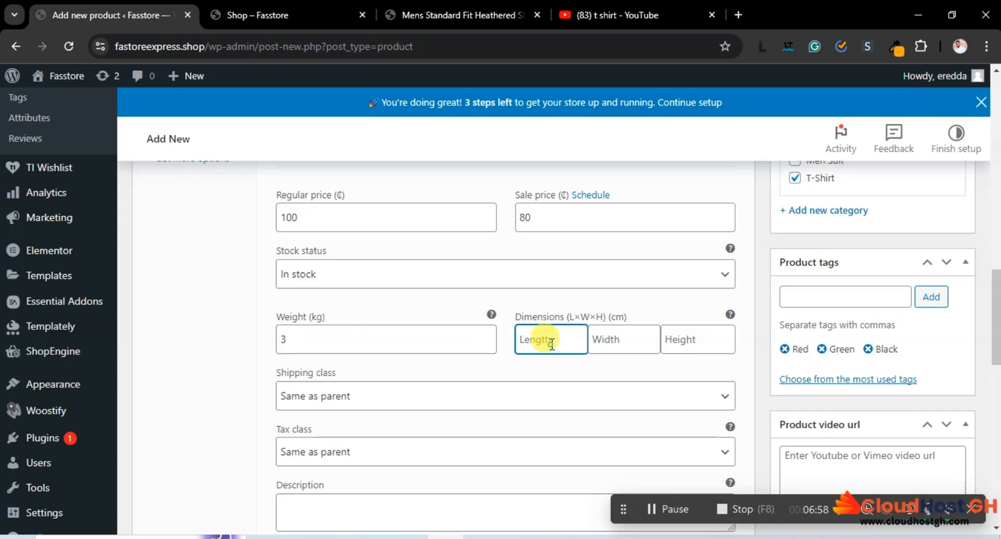
type("20")
left_click(620, 345)
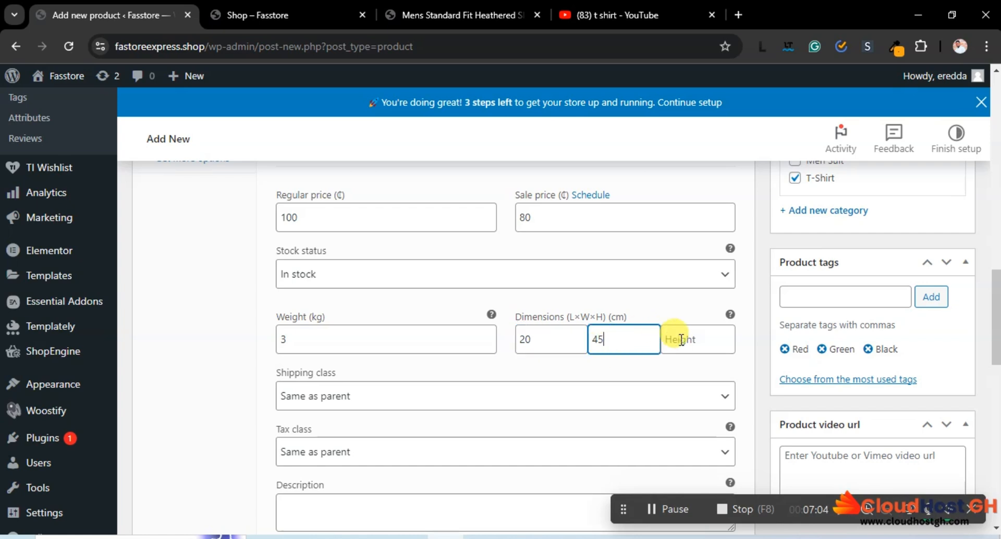
left_click(663, 348)
type("2")
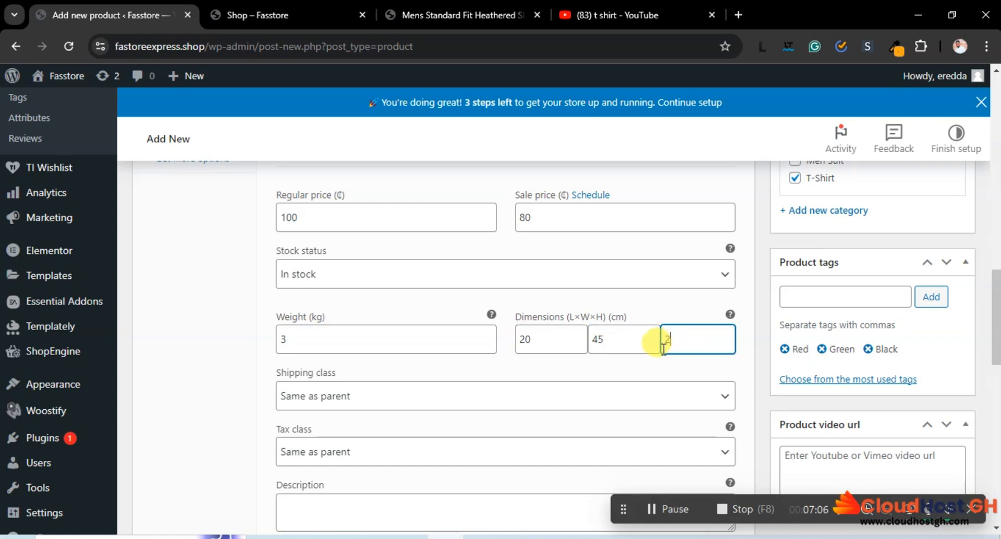
type("7")
Review the shipping class, tax class and description settings of the Black S variation.
scroll(584, 354, "down", 2)
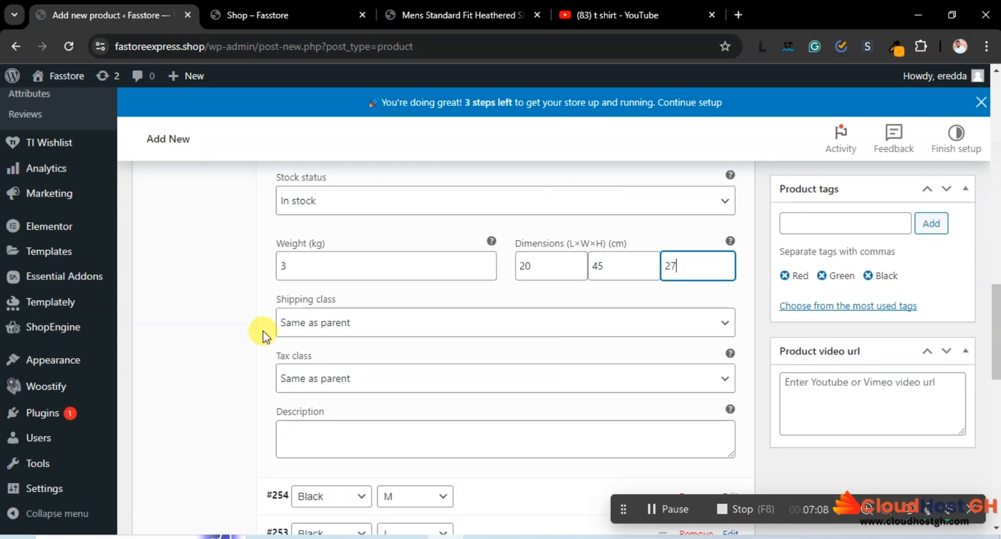
left_click(352, 331)
left_click(355, 334)
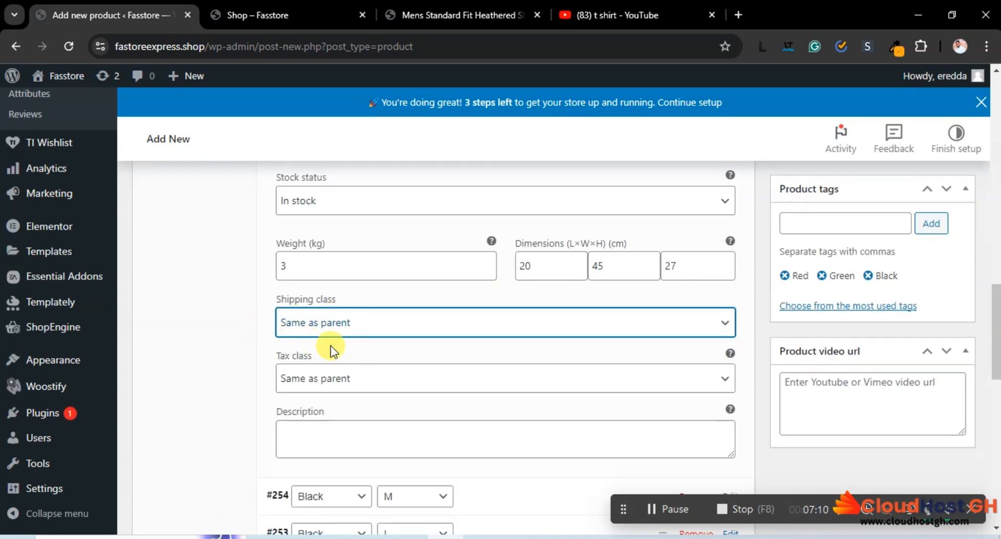
scroll(412, 355, "down", 2)
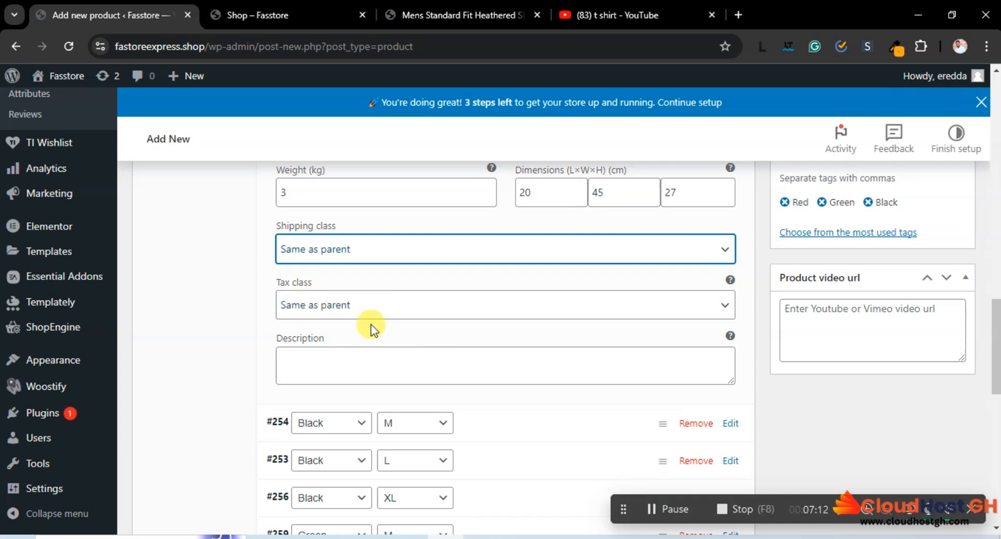
scroll(381, 345, "down", 2)
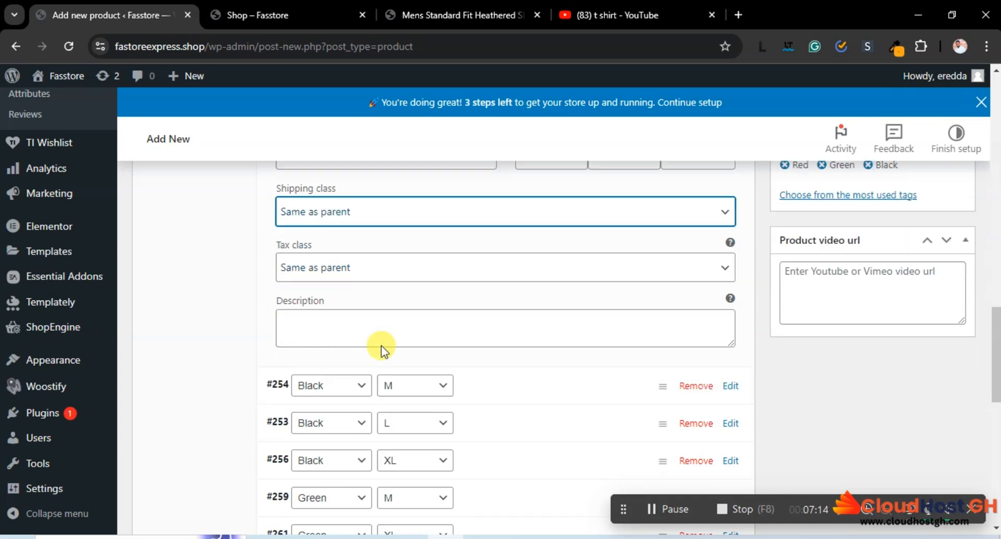
scroll(415, 347, "up", 8)
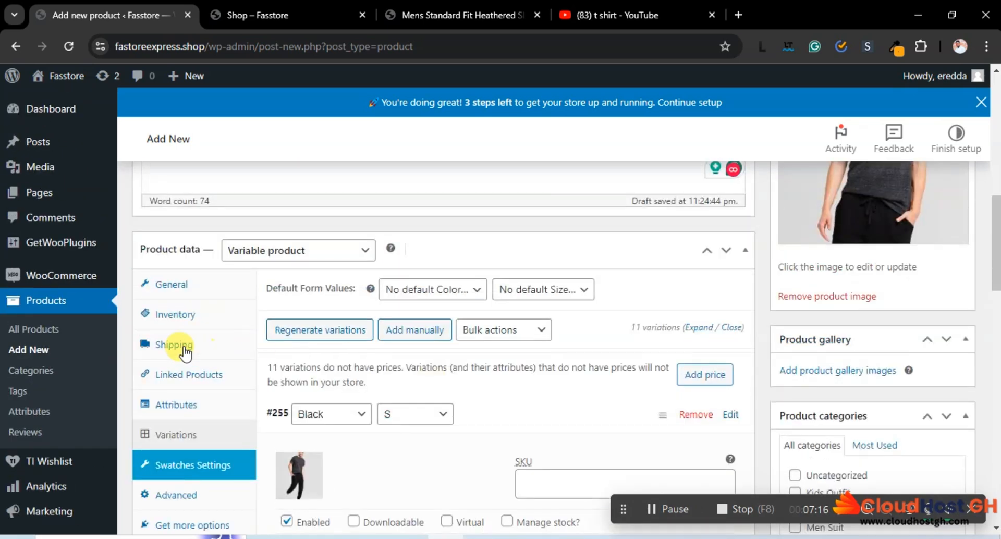
Open the Black M variation and set its image to Mens-Standard-Fit-Short-Sleeve-Crew-T-Shirt02-1-600x764-1.jpg from the media library.
scroll(431, 343, "down", 8)
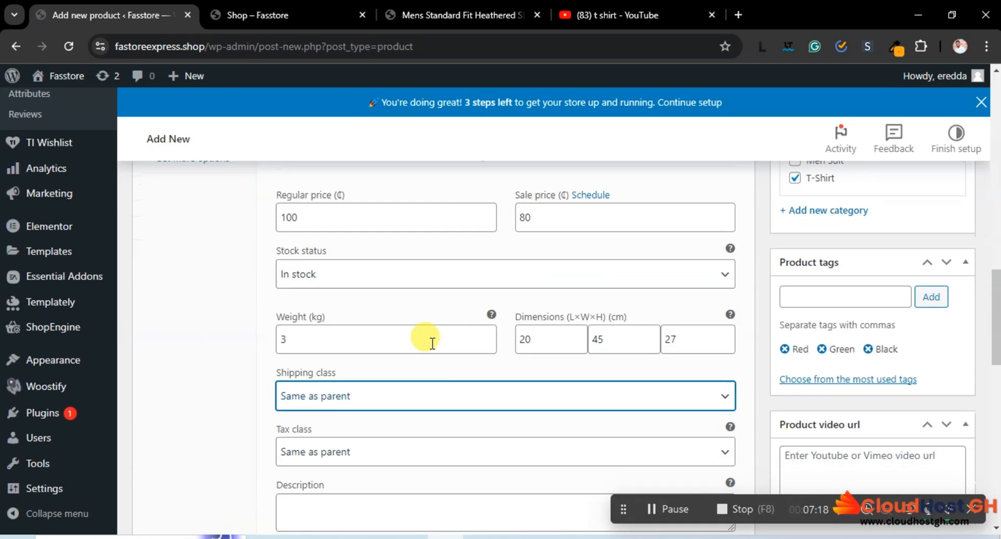
scroll(432, 344, "down", 4)
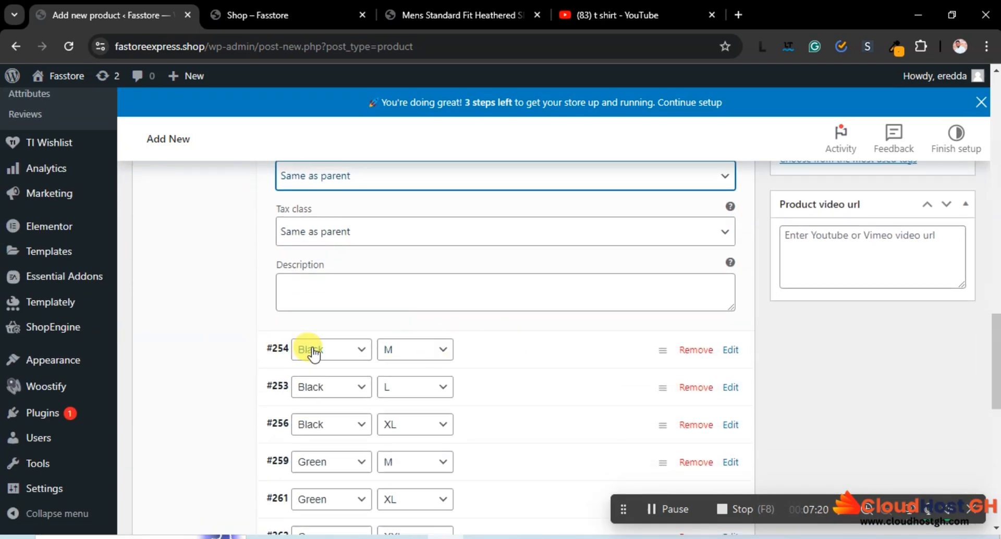
left_click(540, 352)
scroll(492, 361, "down", 3)
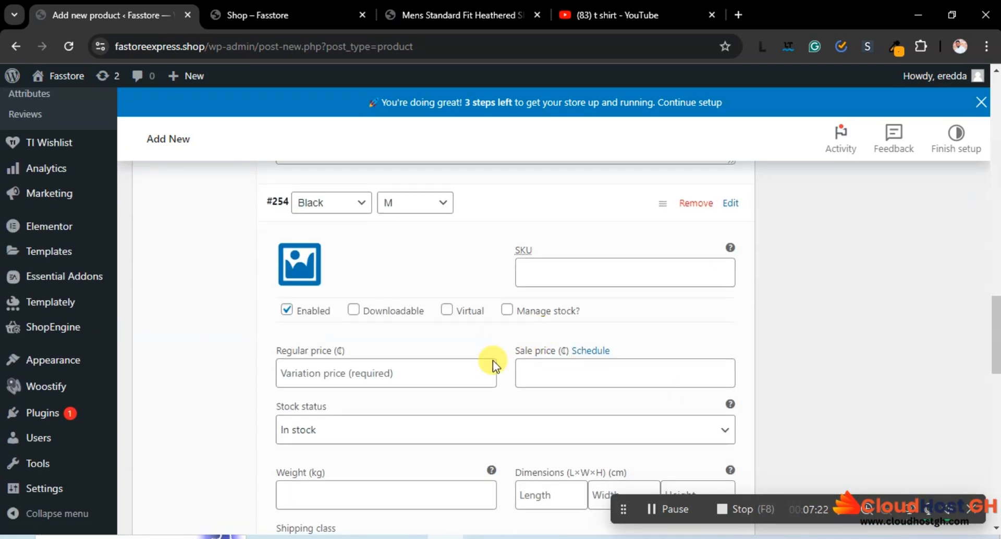
scroll(492, 361, "down", 2)
left_click(296, 194)
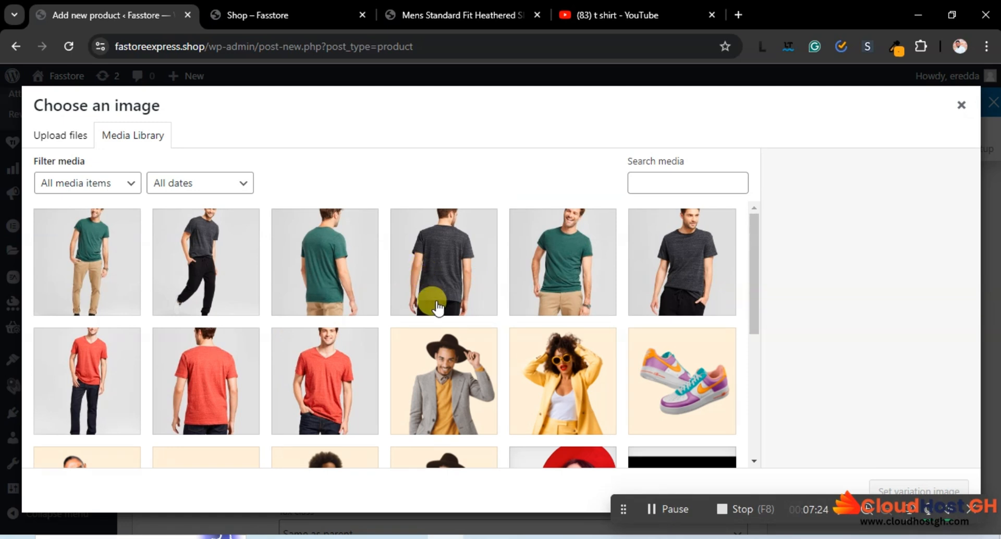
left_click(437, 262)
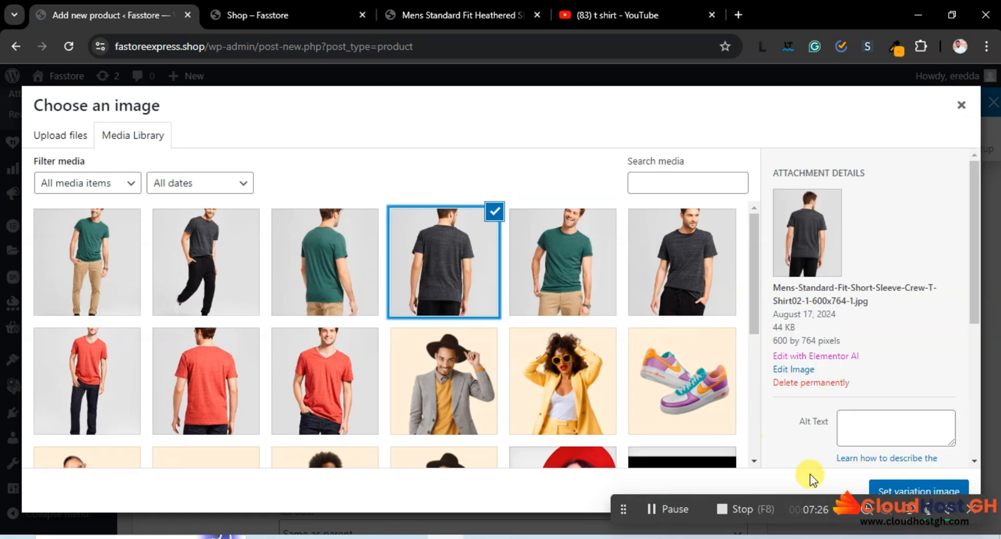
left_click(886, 484)
scroll(677, 299, "down", 5)
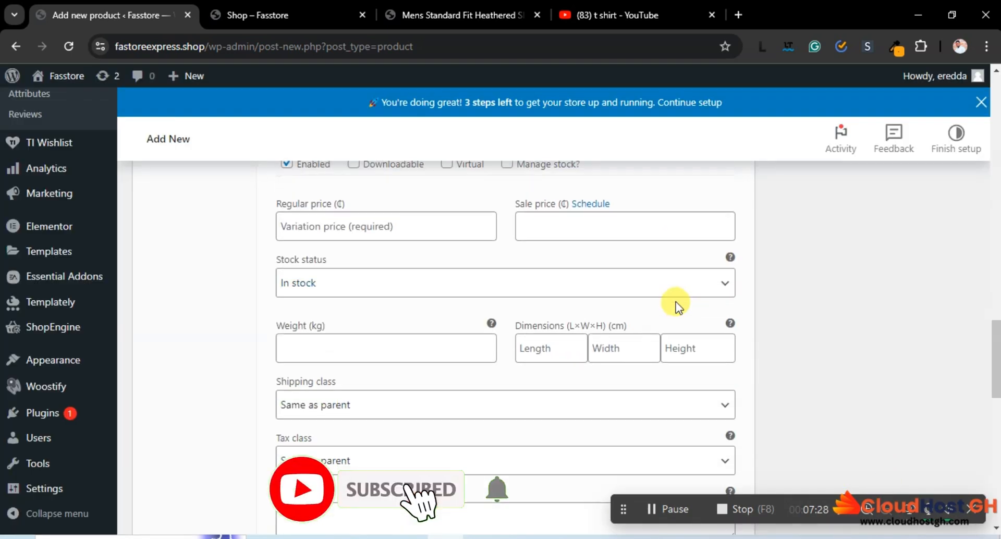
scroll(676, 307, "up", 10)
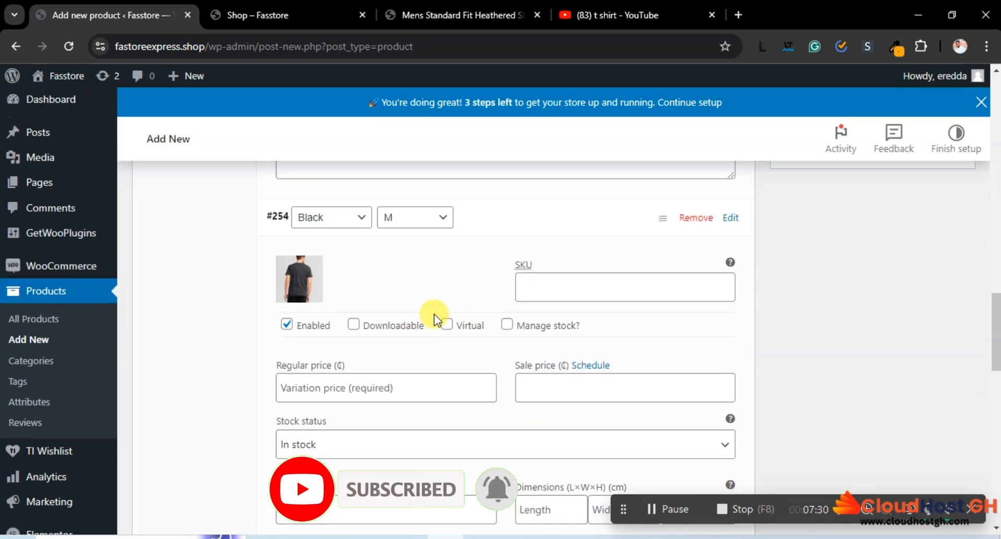
scroll(436, 320, "up", 5)
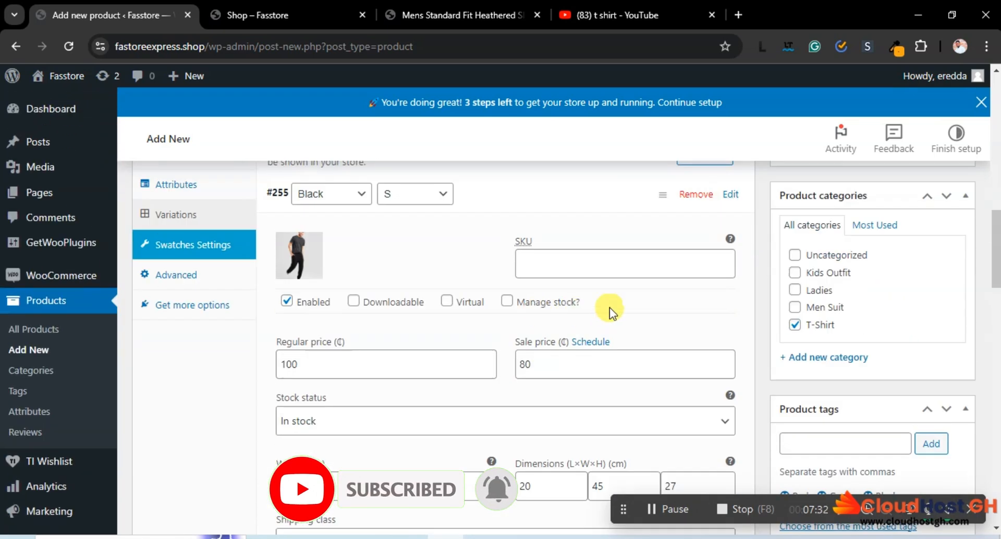
scroll(594, 328, "up", 3)
scroll(579, 351, "down", 8)
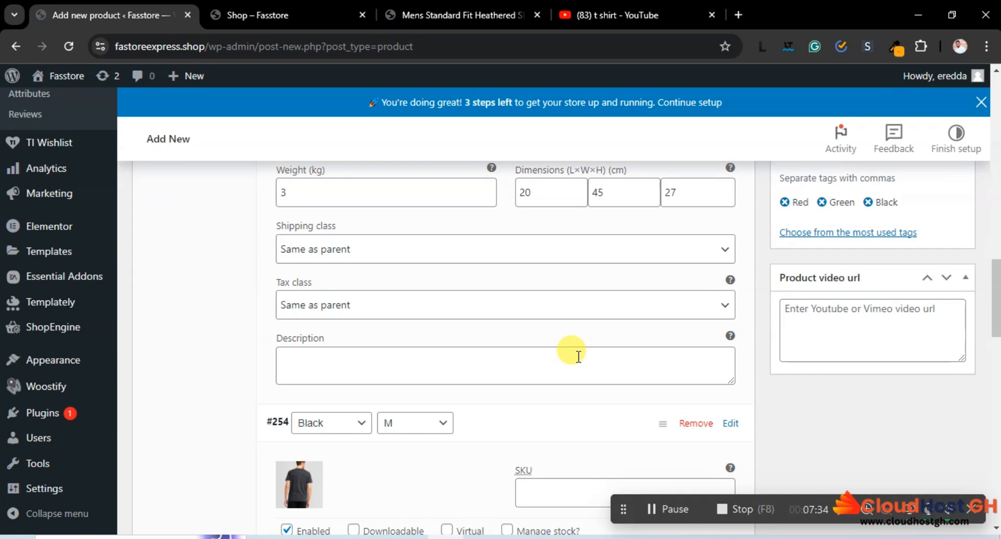
scroll(578, 357, "down", 6)
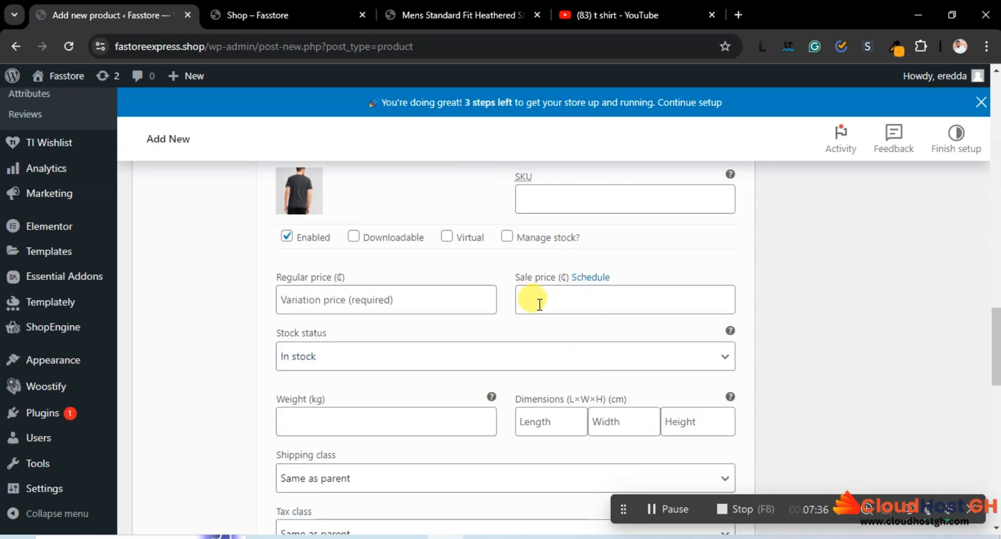
left_click(539, 305)
type("10")
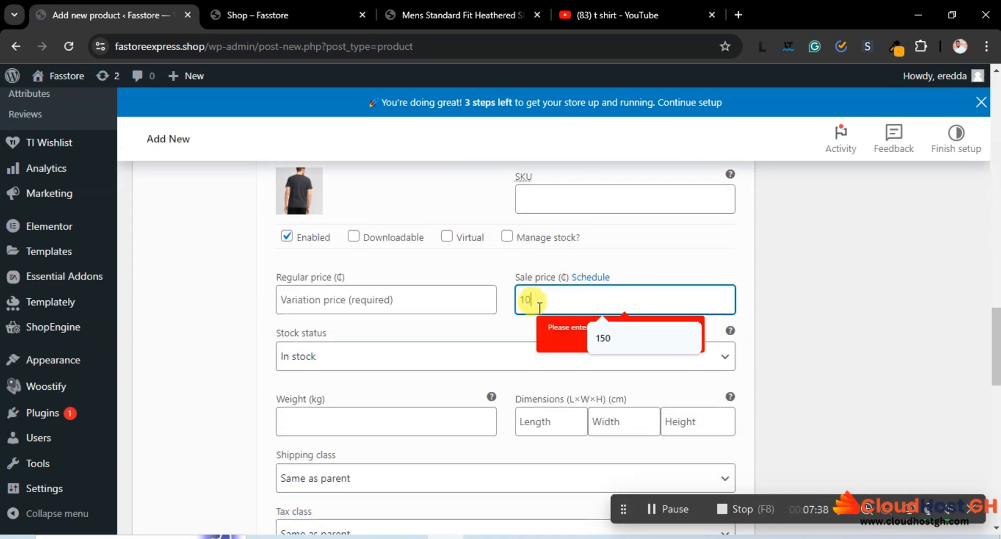
type("0")
Set the Black M variation's regular price to 150 and its sale price to 100.
left_click(363, 306)
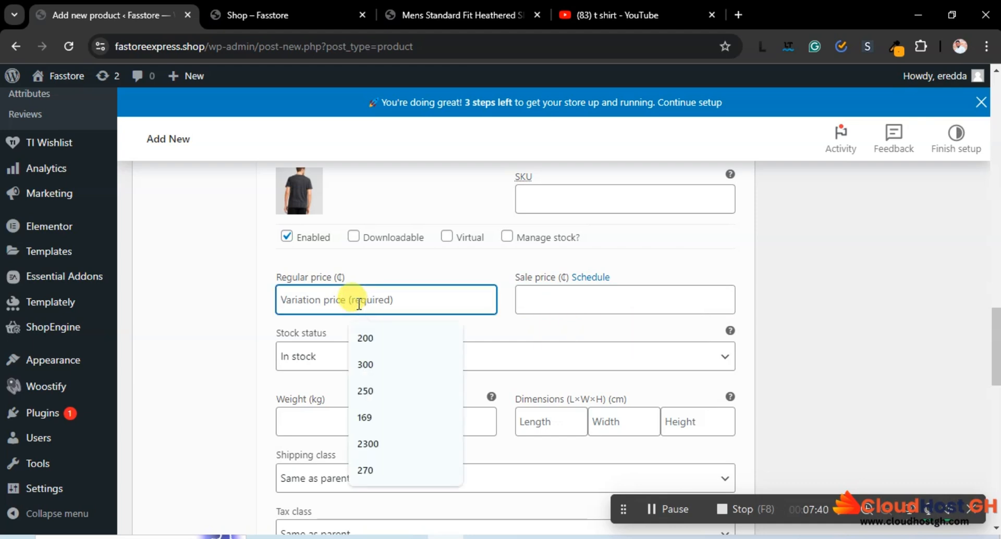
type("1")
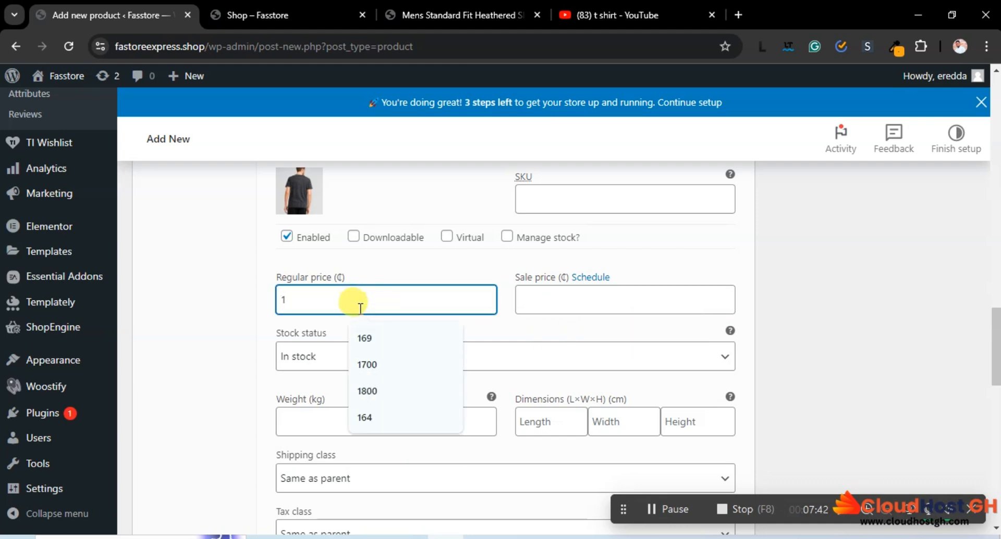
type("50")
left_click(595, 295)
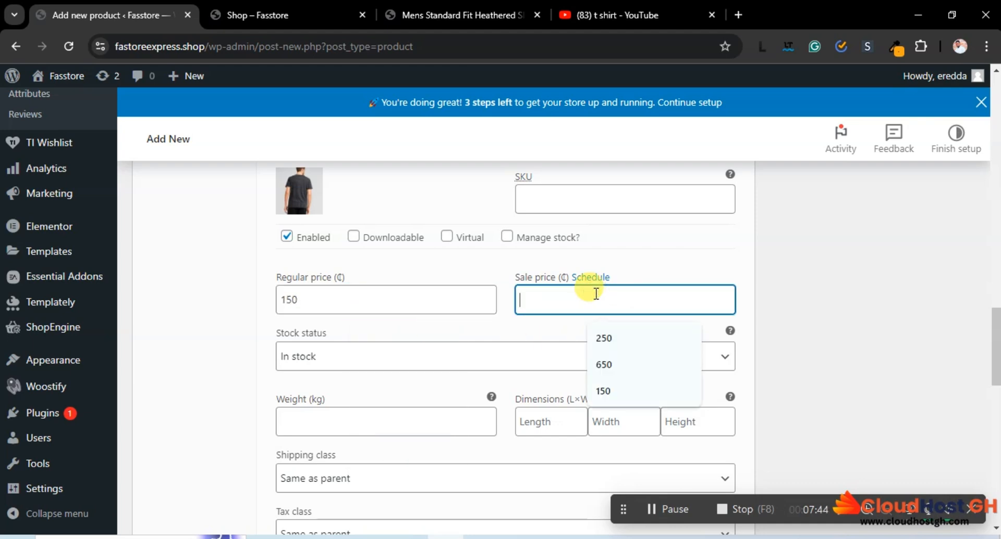
type("100")
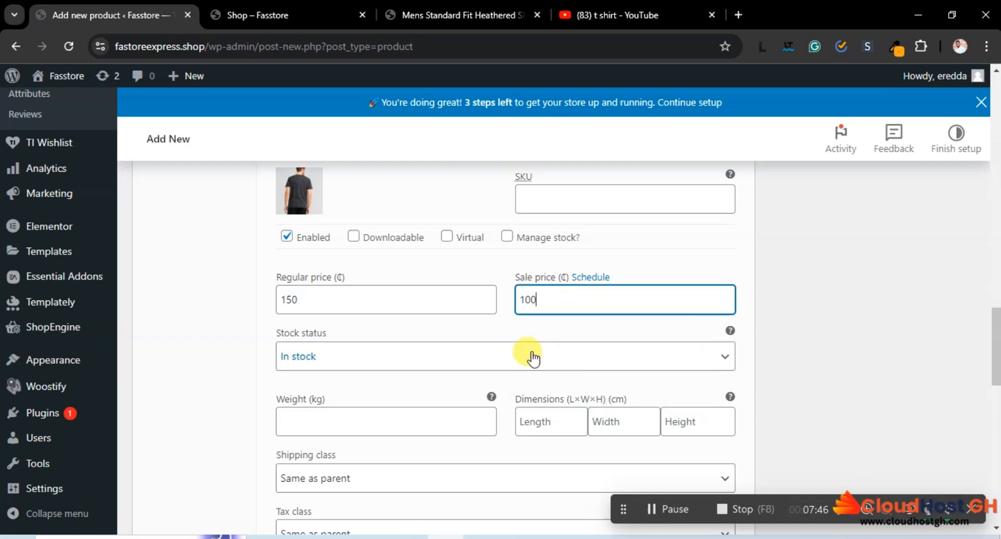
Open the Black L variation and set its image to the close-up front view of the black T-shirt from the media library.
scroll(529, 349, "down", 1)
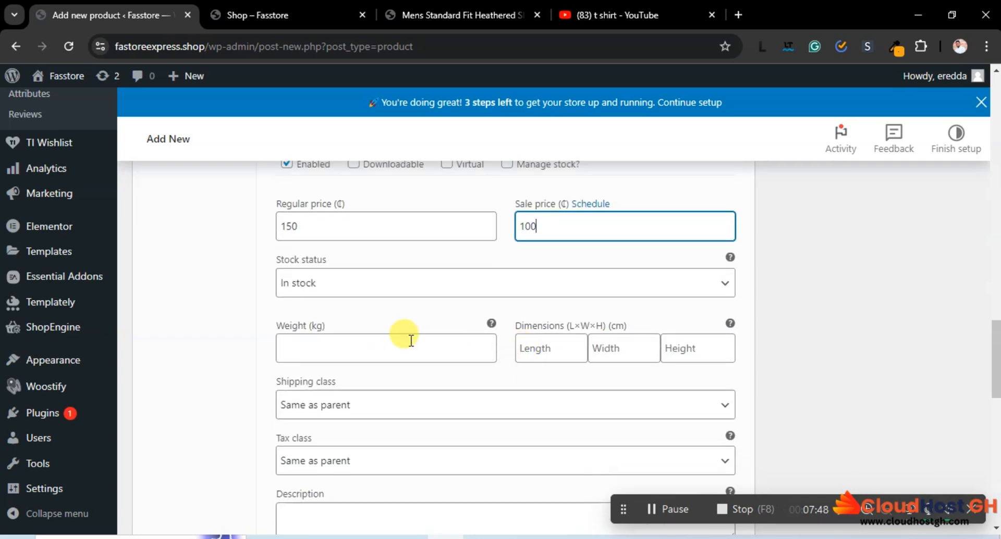
scroll(551, 387, "down", 2)
scroll(547, 385, "down", 2)
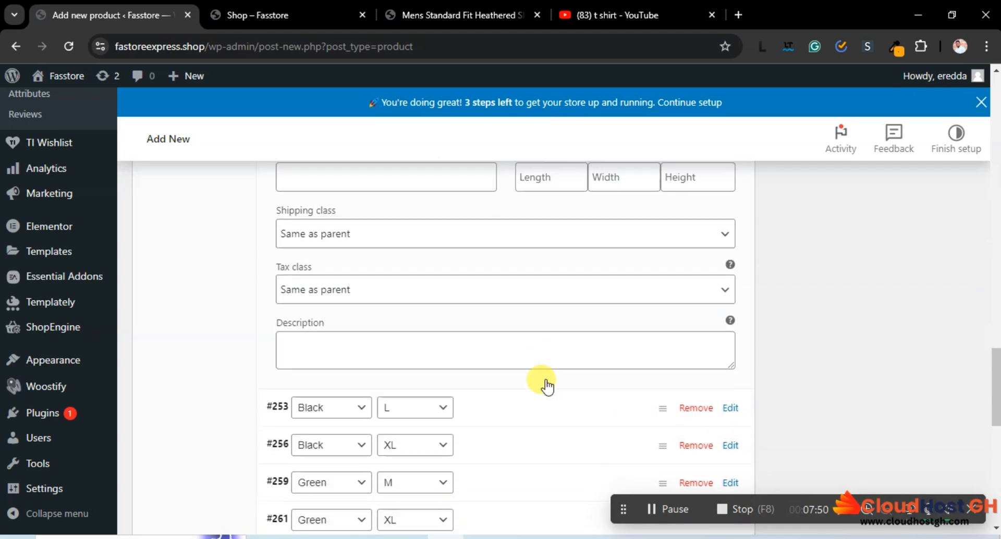
left_click(570, 369)
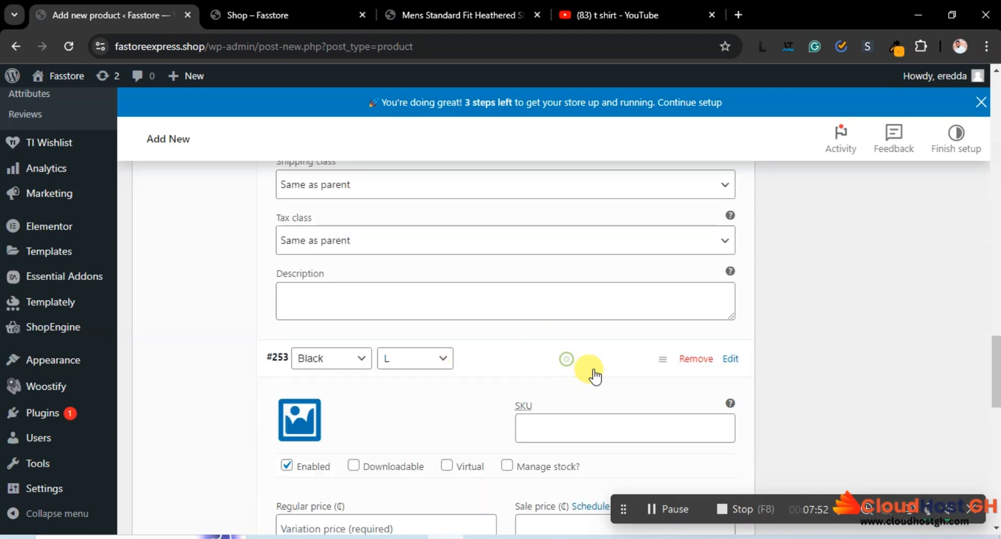
scroll(531, 366, "down", 3)
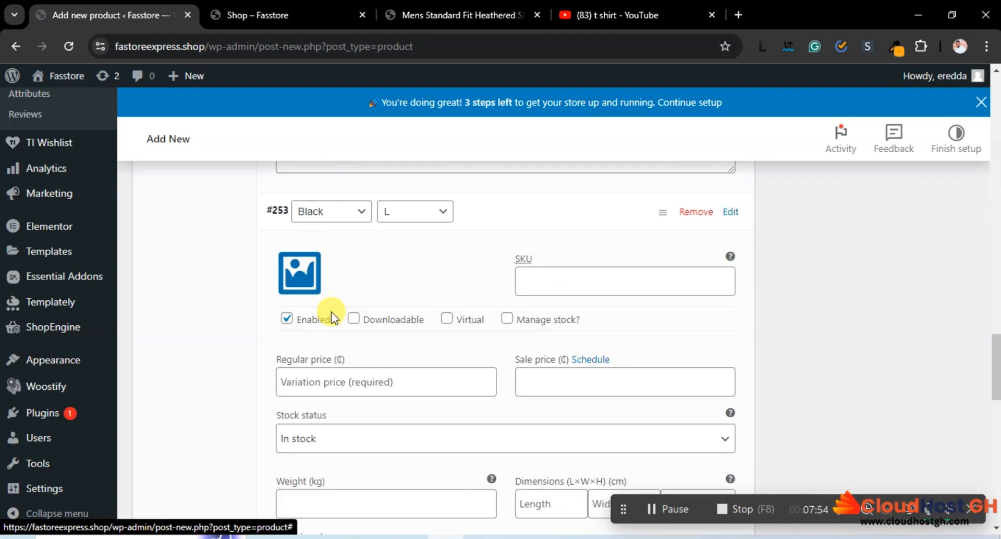
left_click(285, 282)
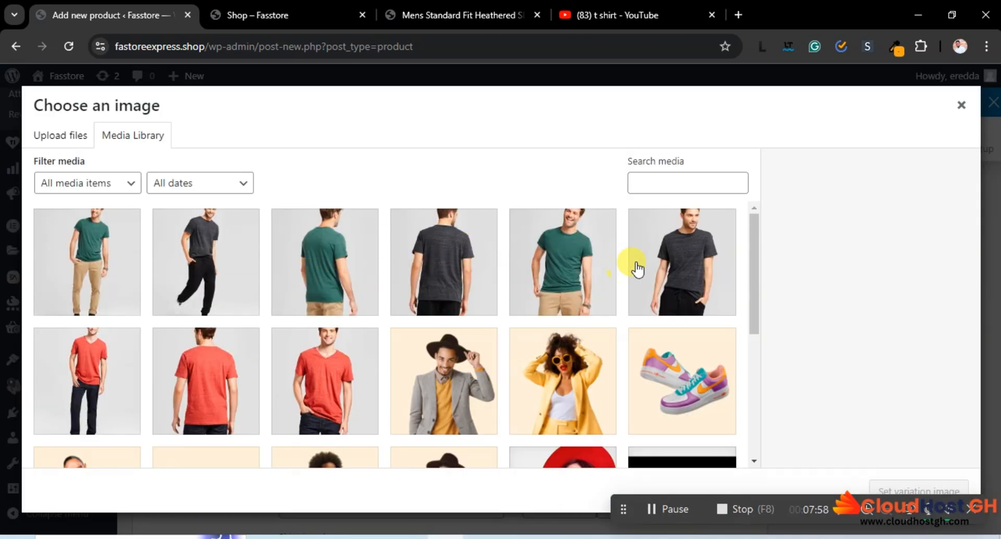
left_click(676, 261)
left_click(909, 489)
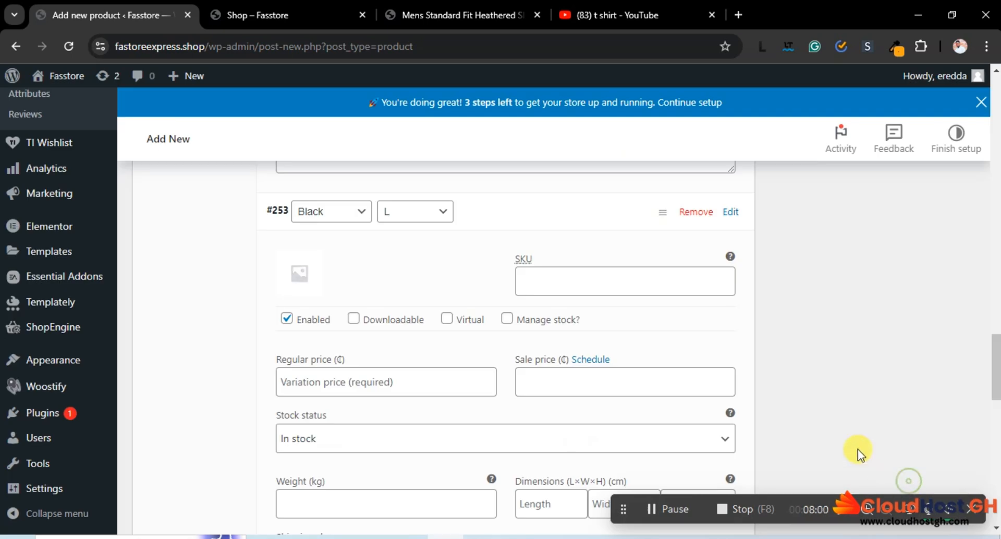
Set the Black L variation's regular price to 200 and its sale price to 150.
scroll(701, 360, "down", 4)
scroll(652, 329, "up", 2)
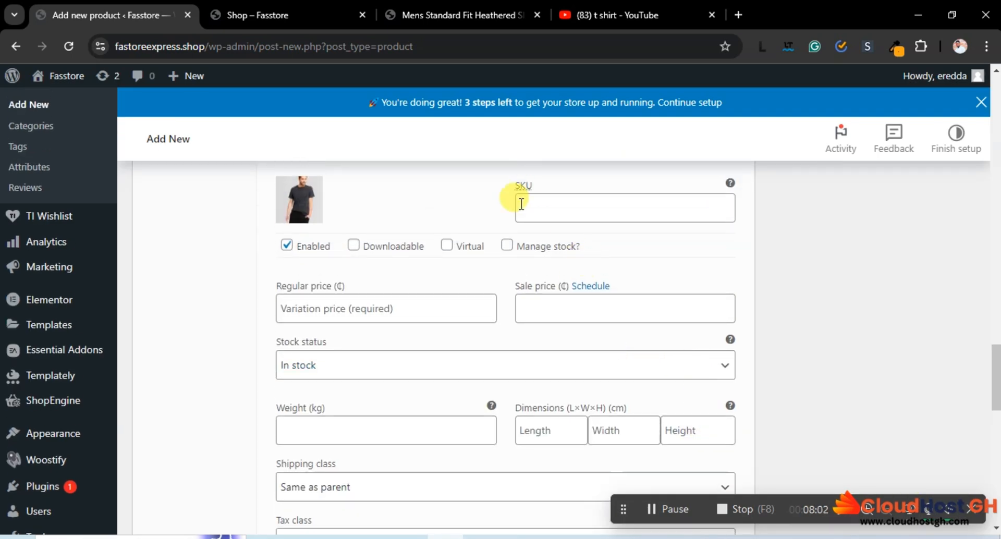
scroll(532, 293, "up", 2)
left_click(535, 374)
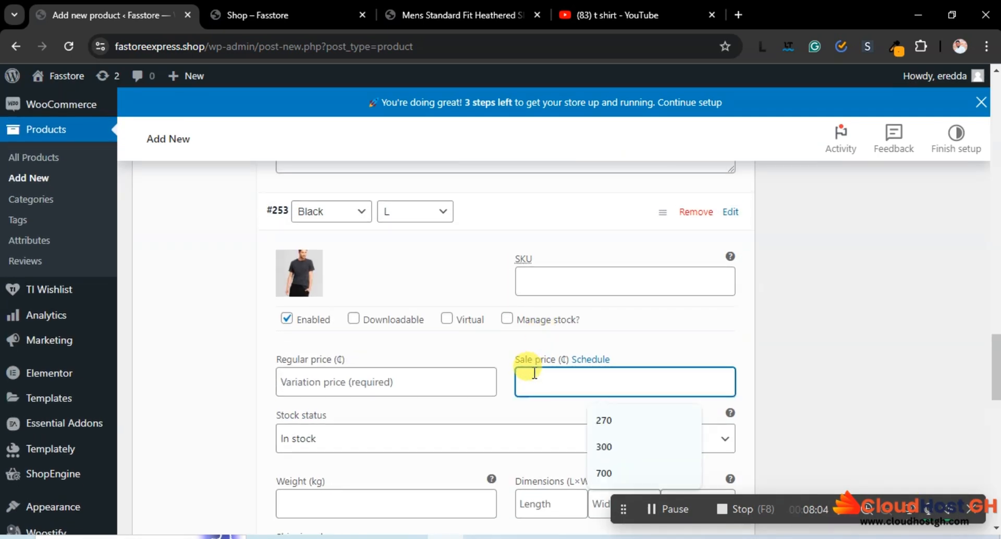
type("15")
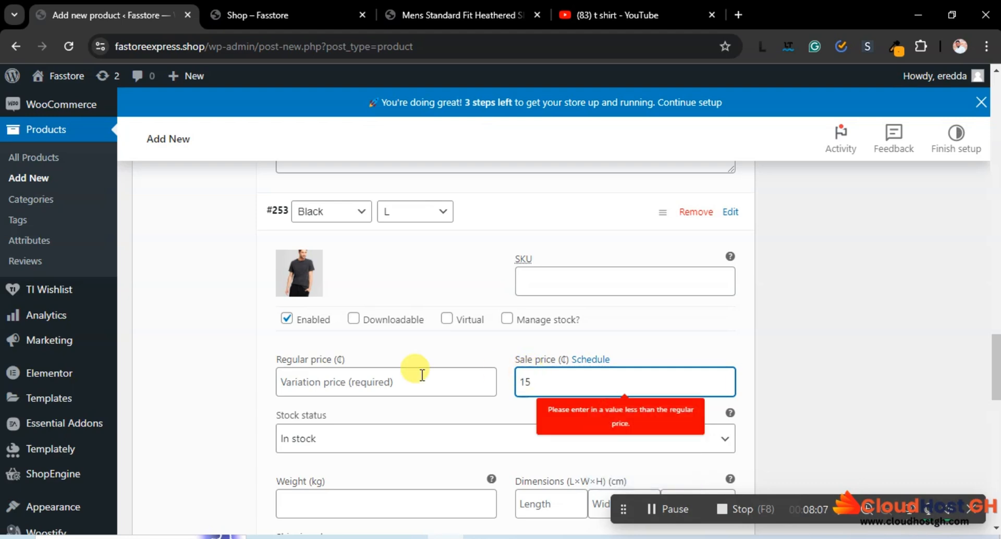
left_click(352, 382)
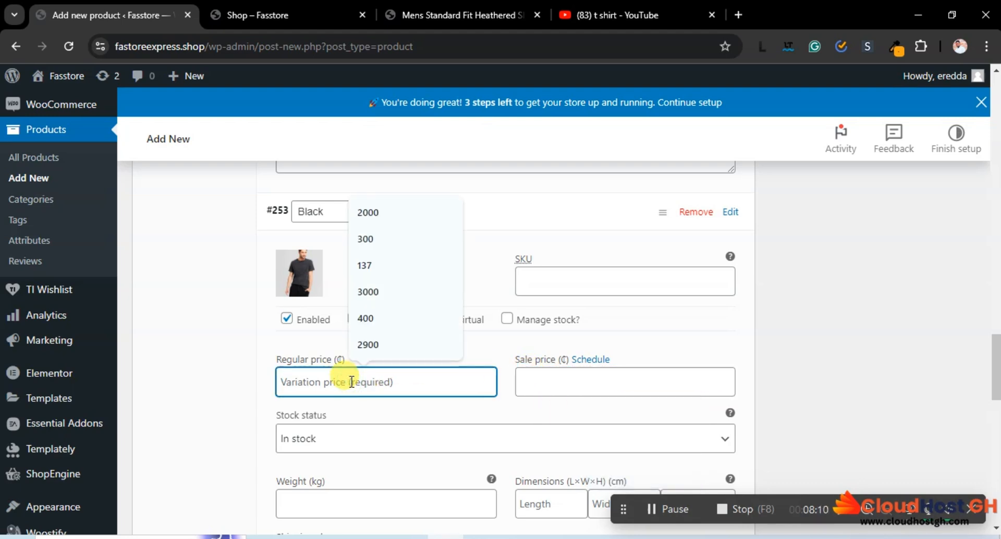
type("2-00")
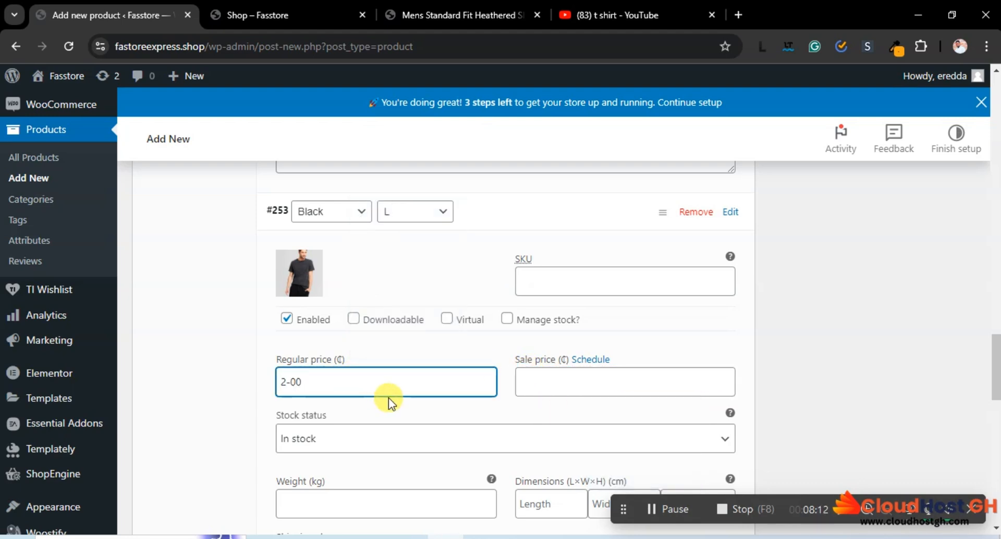
key("BackSpace")
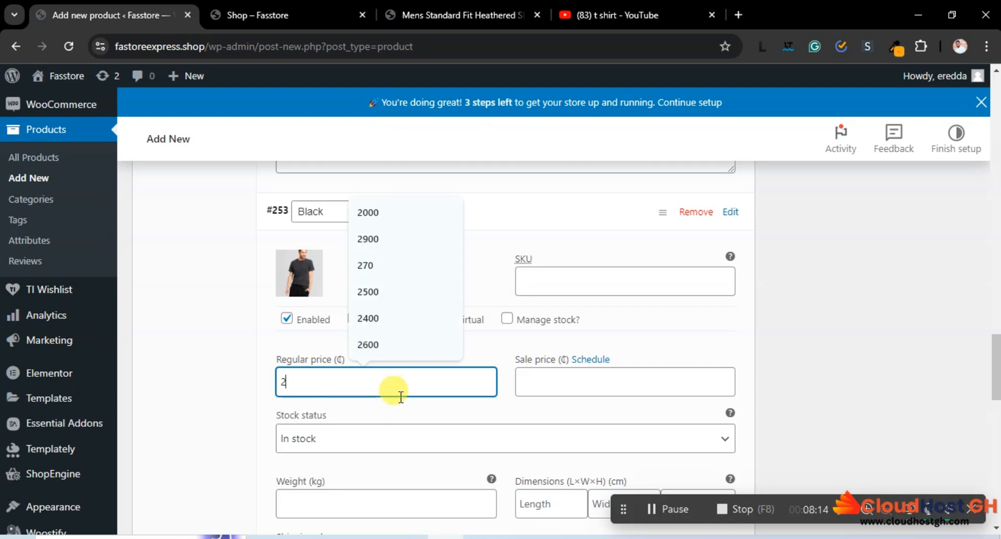
type("00")
left_click(572, 381)
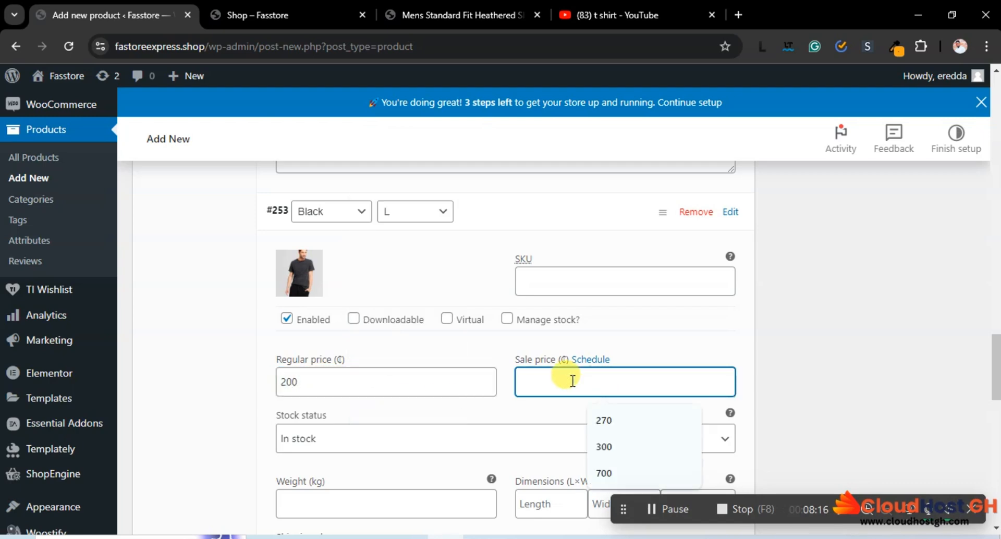
type("150")
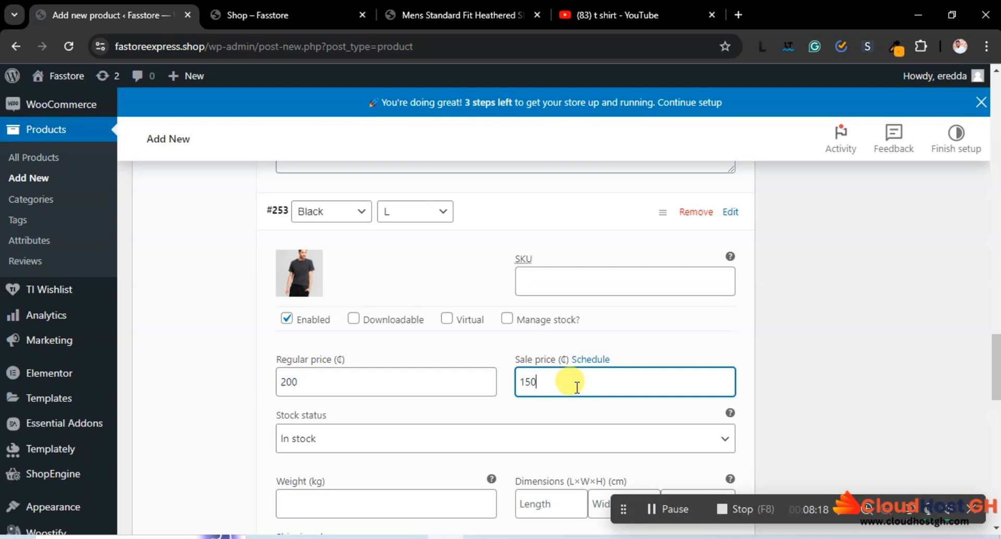
Save the changes made to the product's variations.
scroll(576, 387, "down", 5)
scroll(422, 364, "down", 4)
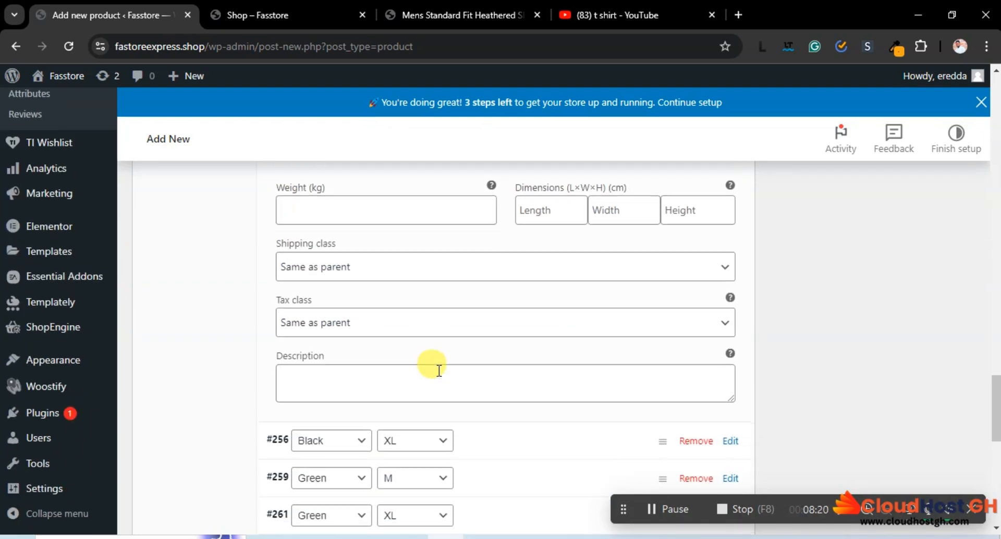
left_click(372, 231)
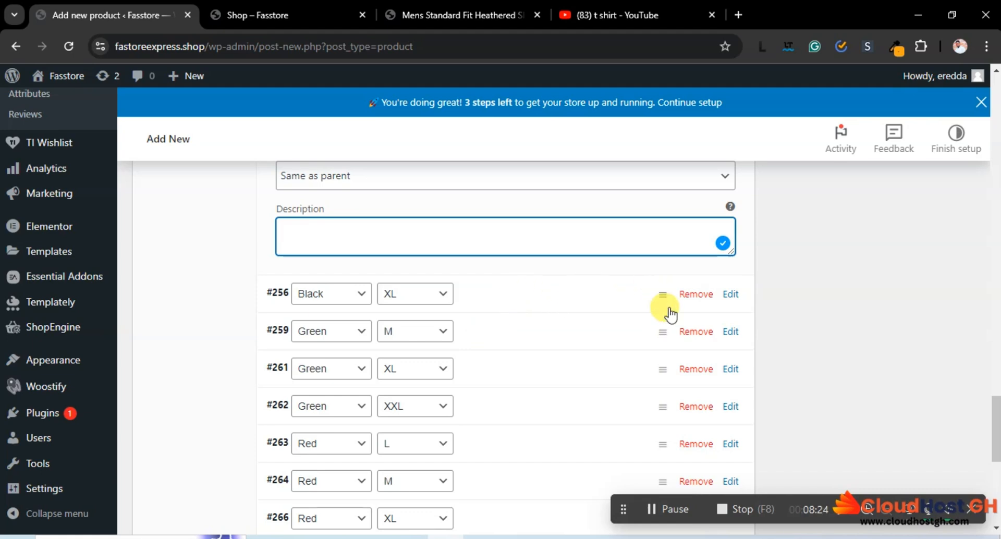
scroll(627, 357, "down", 3)
left_click(302, 448)
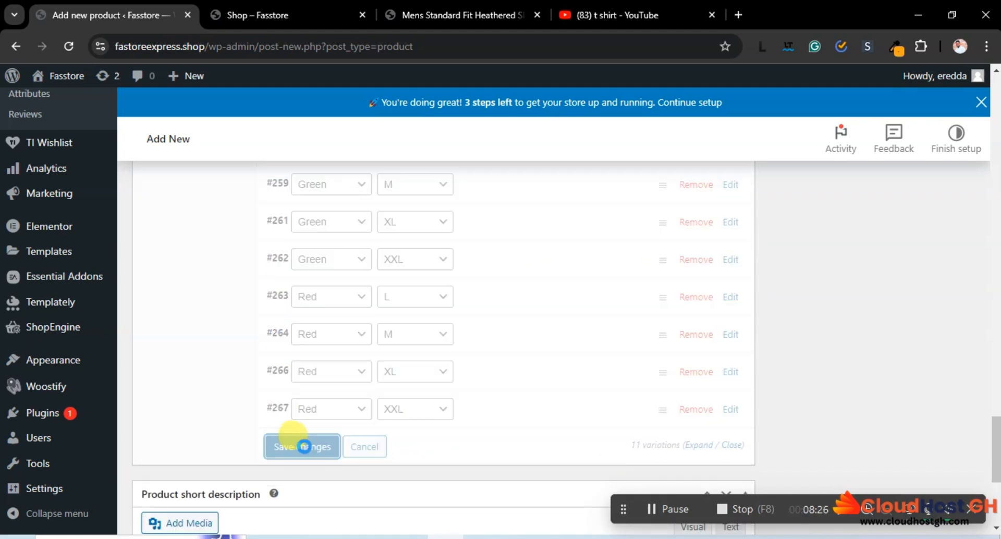
Reopen the Black L variation and check its saved prices and shipping fields.
scroll(630, 292, "down", 3)
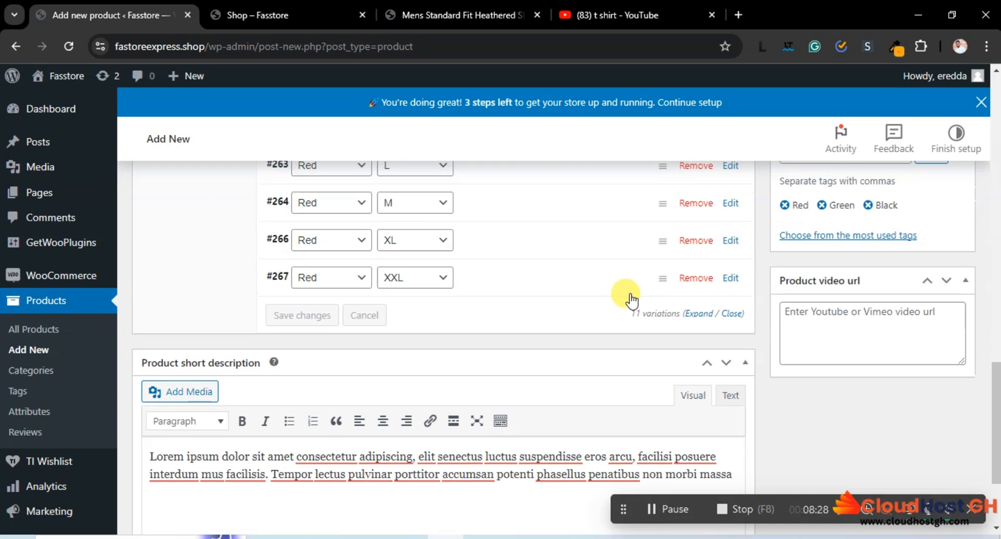
scroll(636, 327, "up", 6)
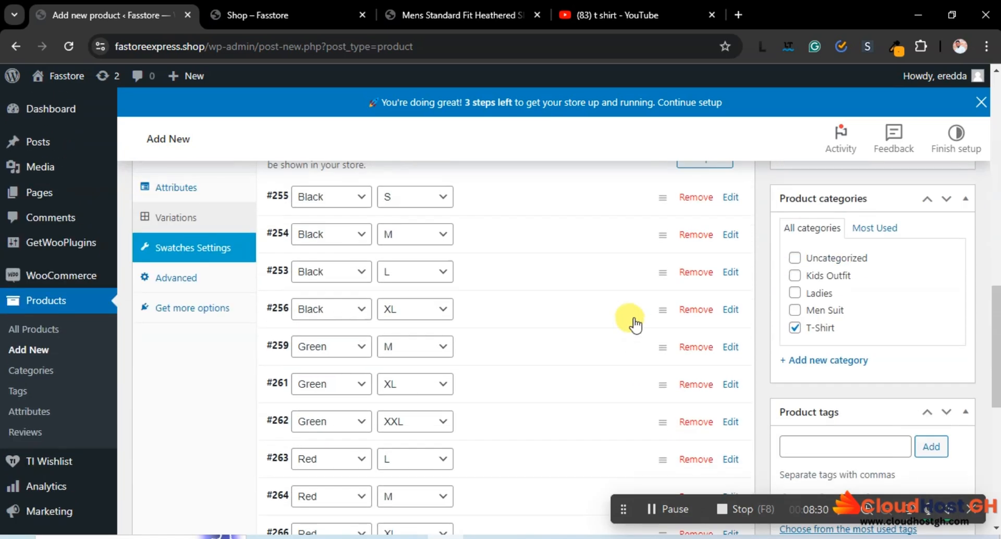
left_click(561, 274)
scroll(559, 328, "down", 4)
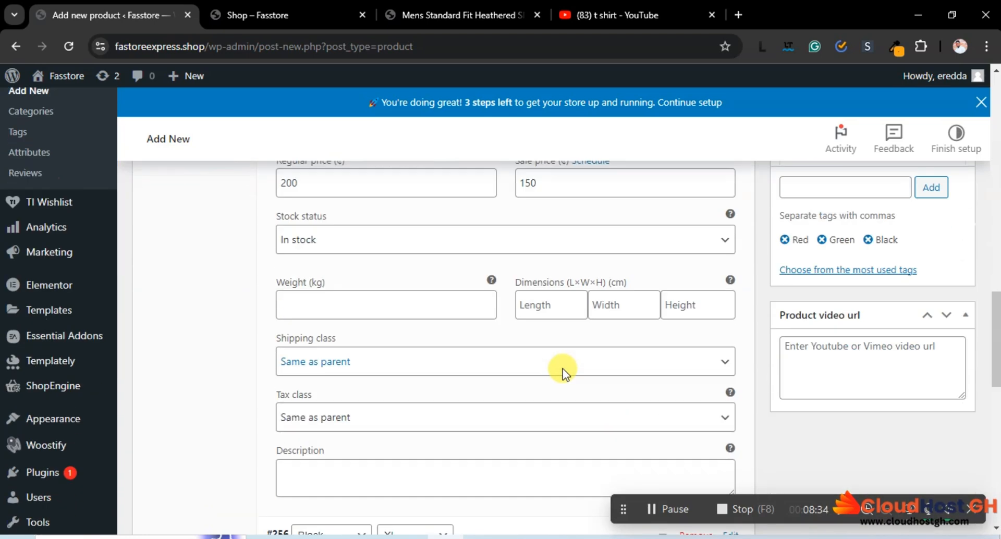
Remove the Black XL variation from the product's variation list and accept the removal.
scroll(561, 354, "down", 5)
left_click(532, 277)
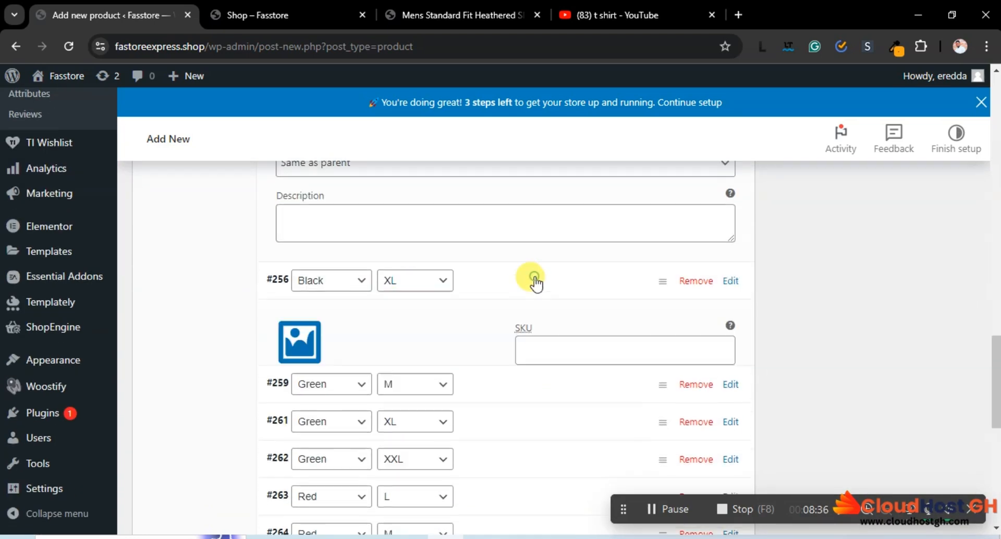
scroll(542, 278, "down", 2)
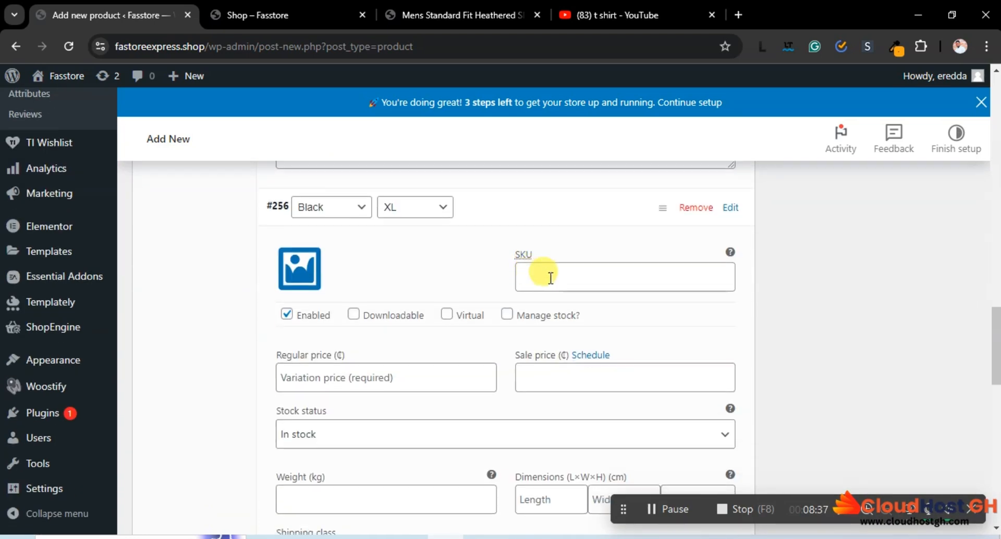
left_click(653, 208)
left_click(695, 208)
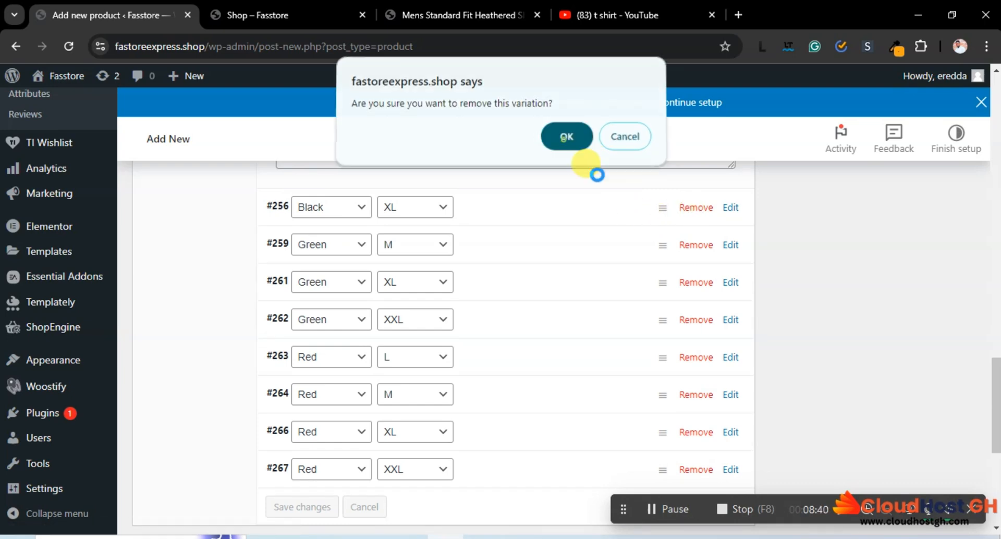
left_click(580, 147)
Remove the Green M variation from the product's variation list and accept the removal.
scroll(610, 293, "down", 6)
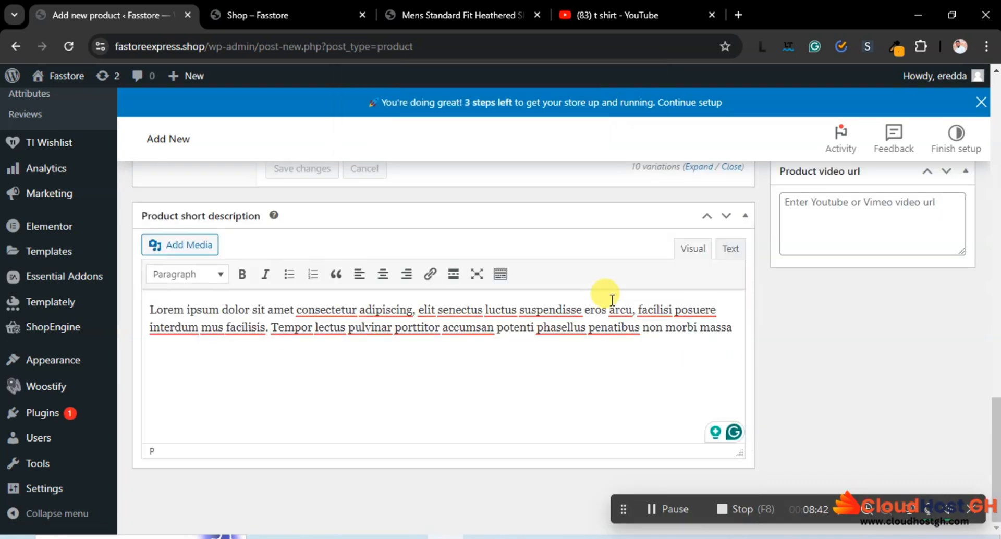
scroll(544, 339, "up", 10)
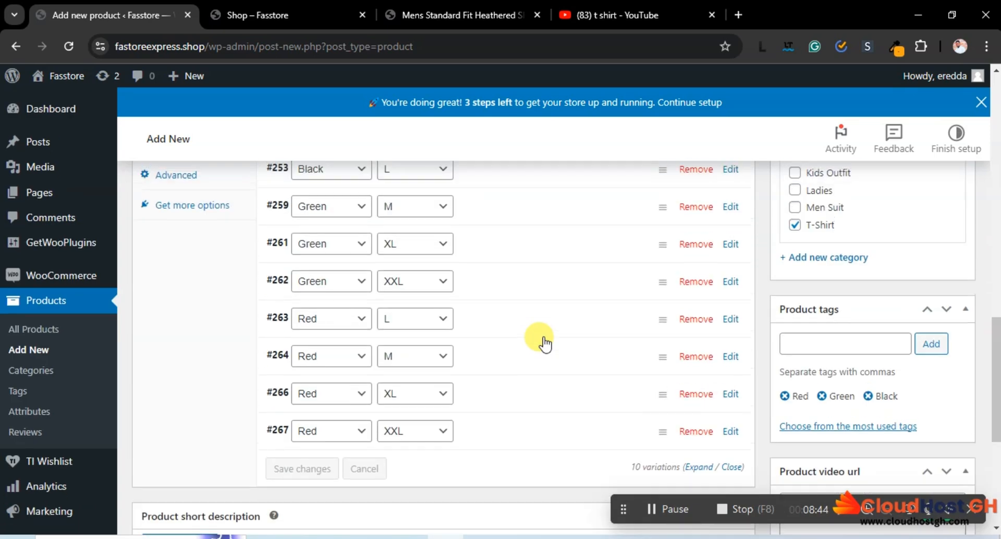
scroll(544, 341, "down", 4)
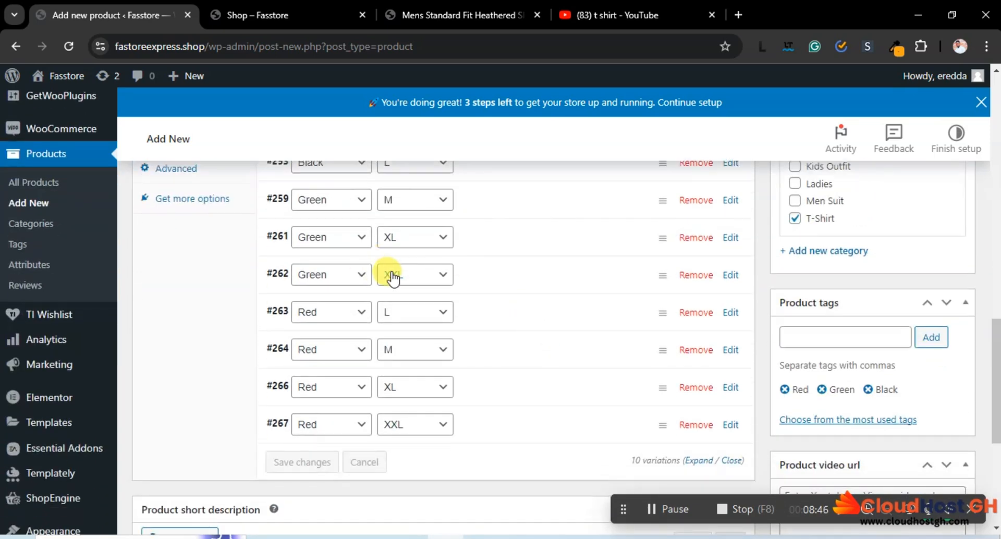
left_click(689, 205)
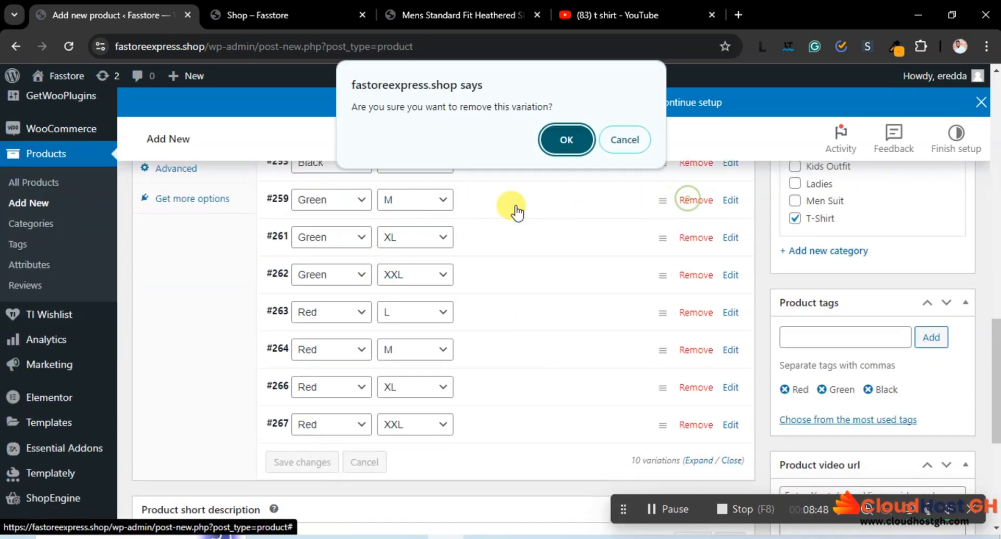
left_click(556, 138)
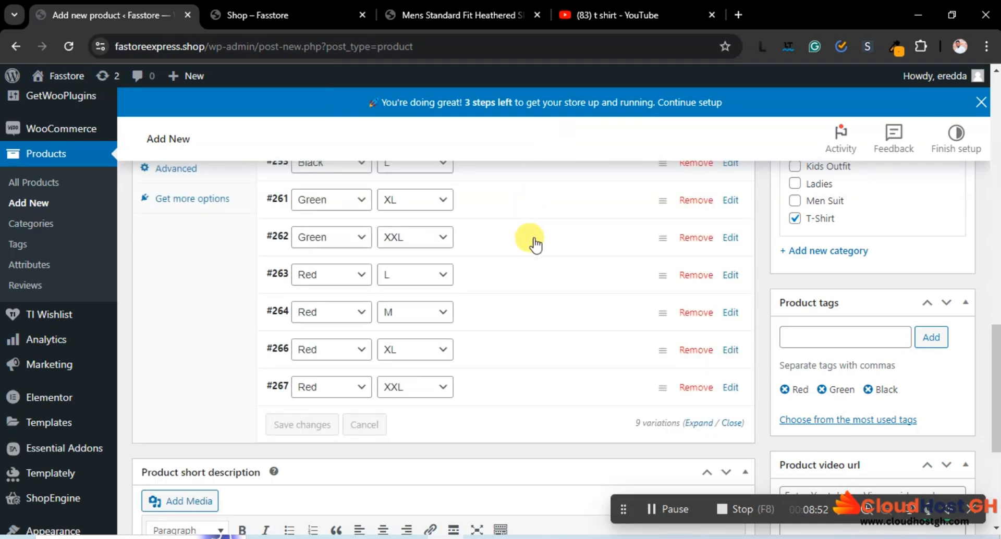
Open the Green XL variation and set its image to the close-up front view of the green T-shirt from the media library.
scroll(534, 243, "up", 3)
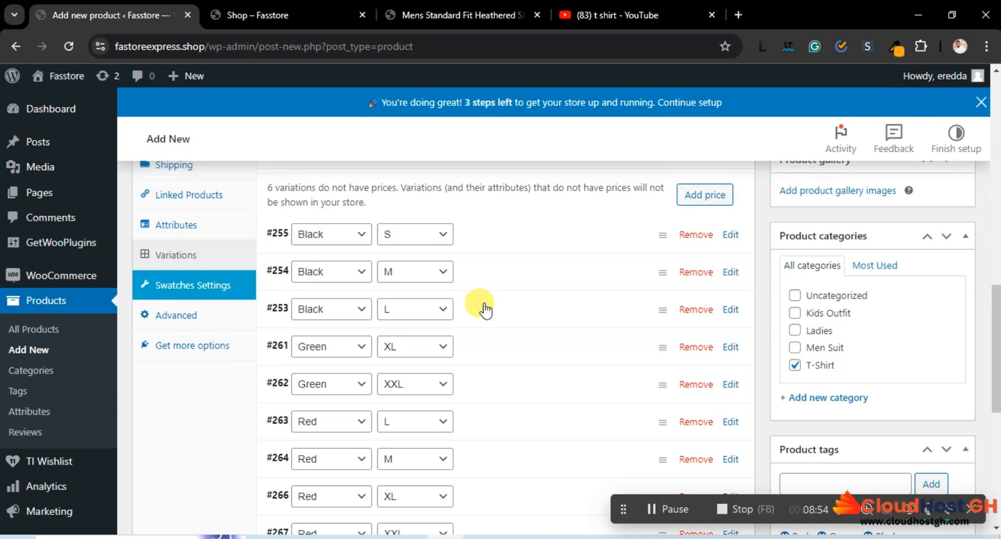
left_click(485, 310)
left_click(486, 307)
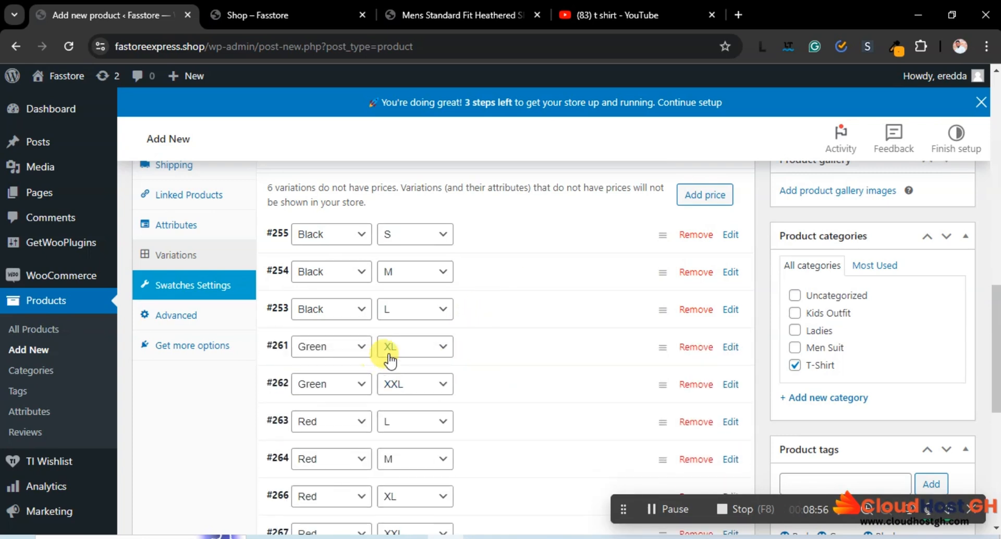
scroll(417, 347, "down", 2)
left_click(520, 273)
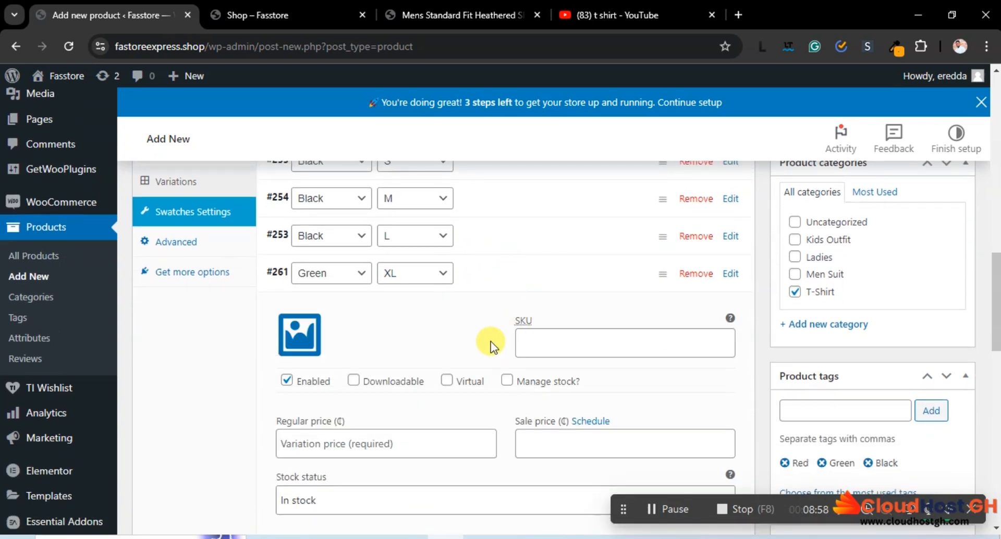
left_click(298, 328)
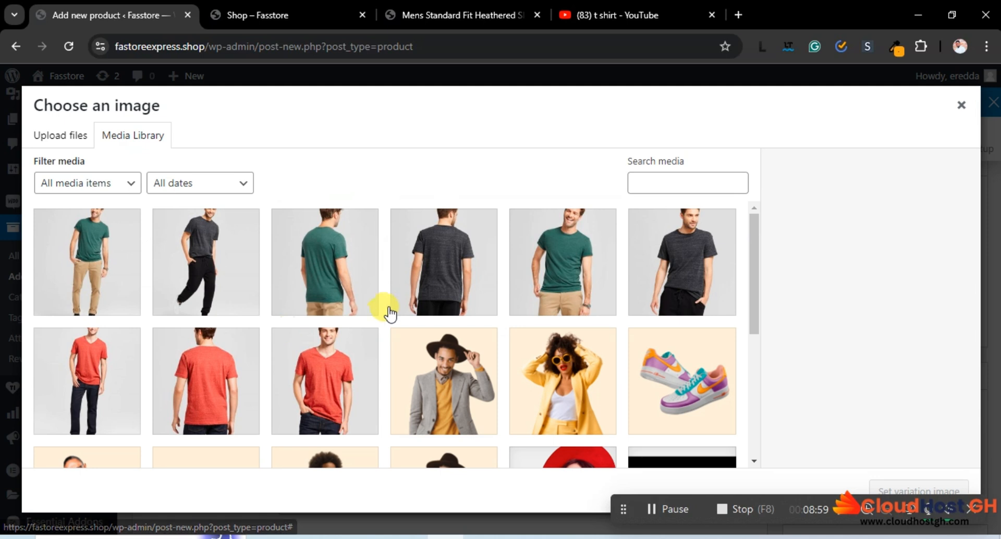
left_click(529, 284)
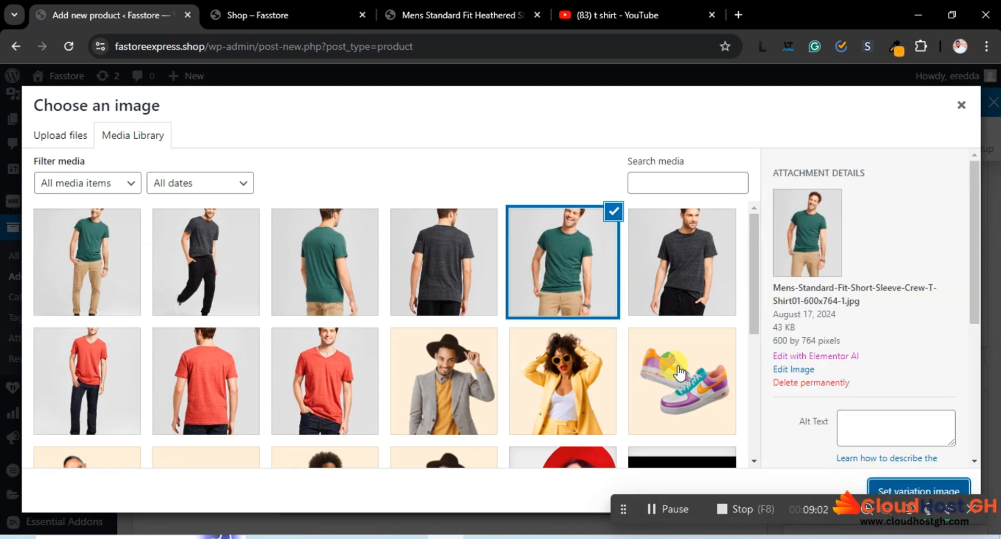
left_click(900, 490)
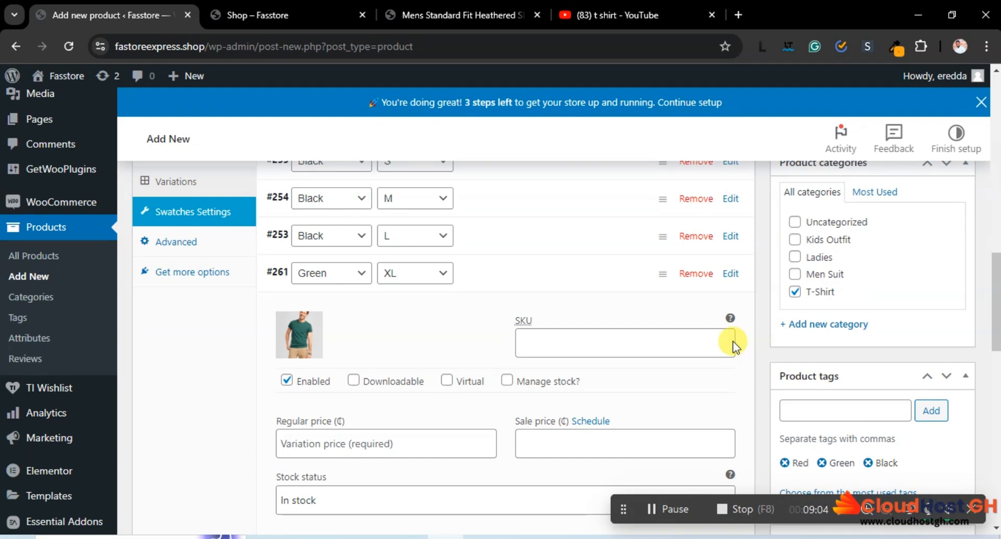
scroll(699, 306, "down", 3)
scroll(690, 309, "up", 2)
scroll(690, 309, "down", 2)
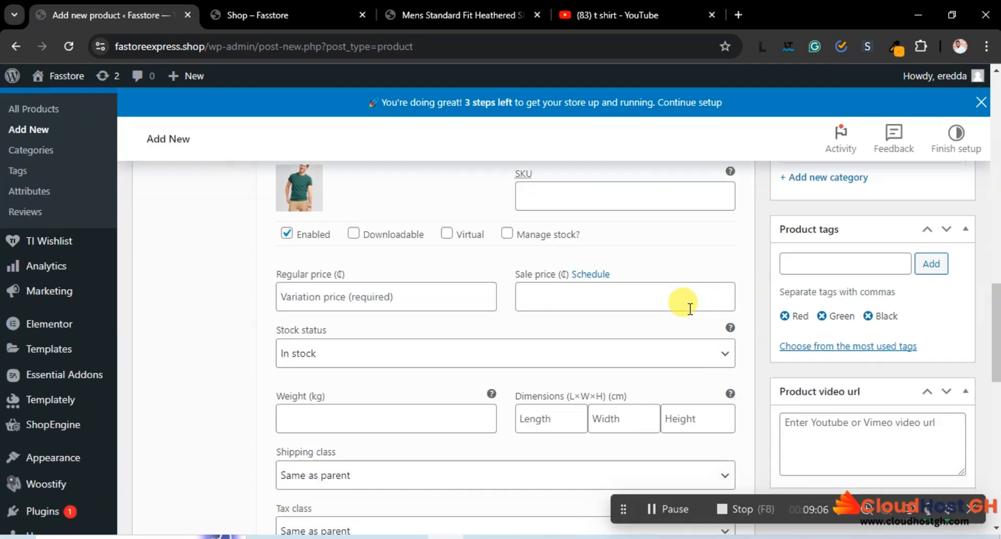
left_click(373, 291)
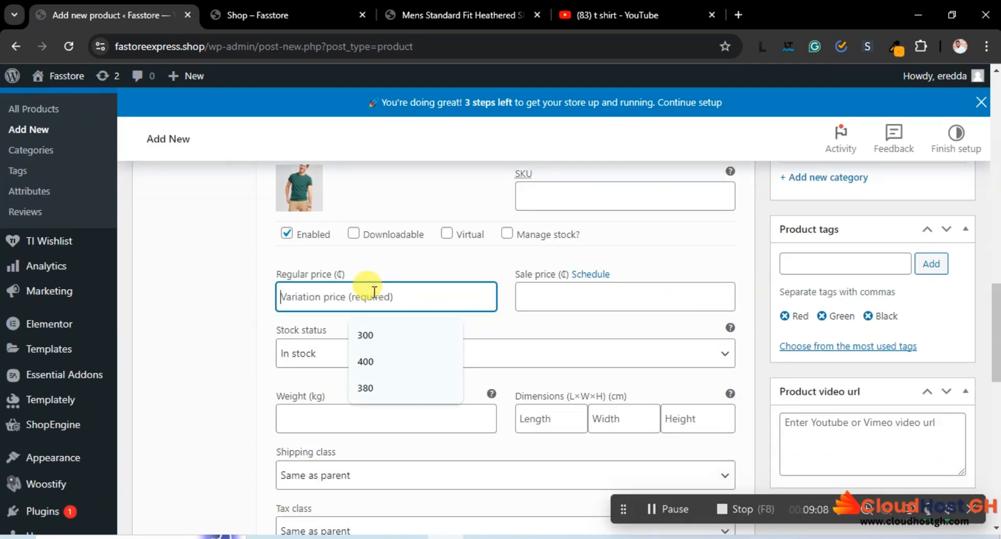
left_click(545, 289)
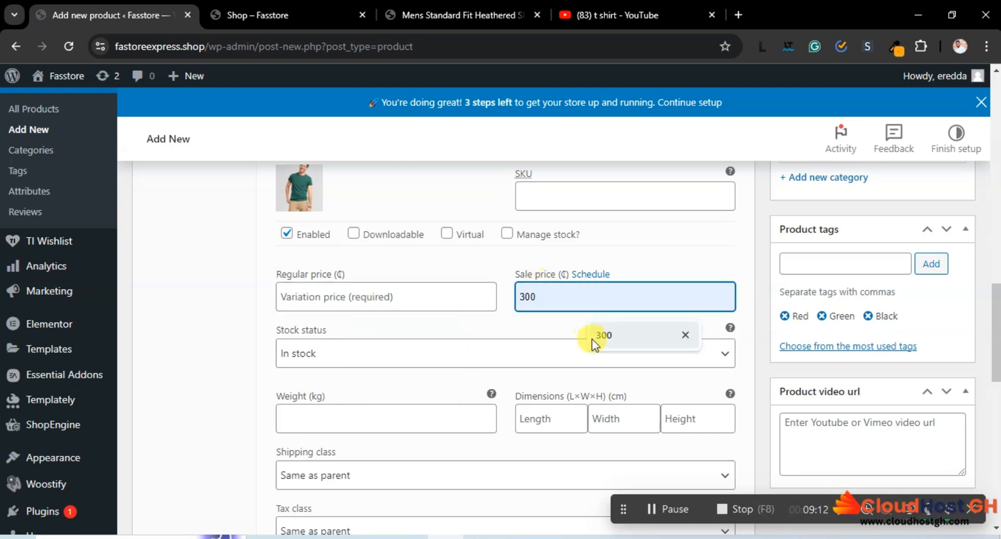
scroll(704, 245, "down", 3)
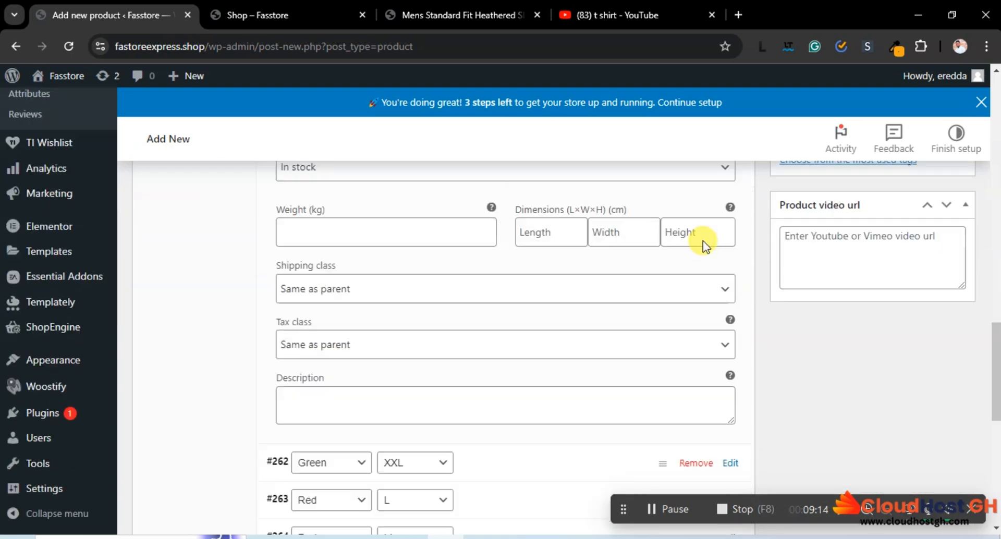
scroll(703, 240, "up", 6)
scroll(703, 245, "down", 3)
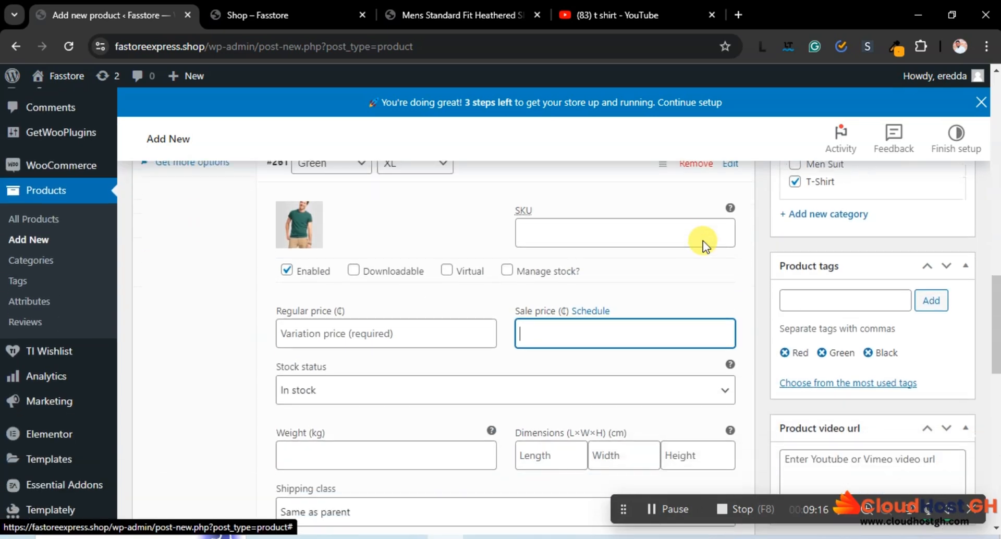
scroll(703, 240, "down", 3)
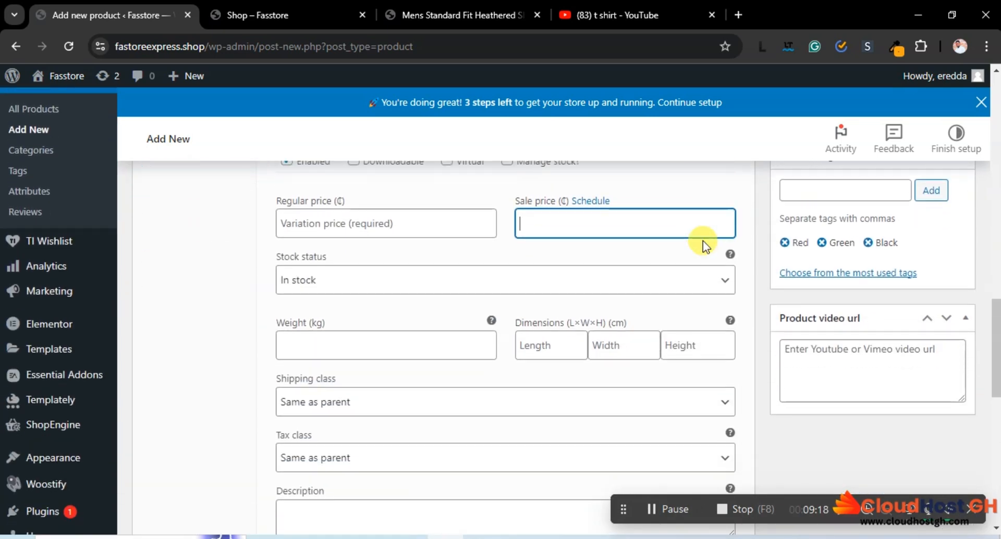
scroll(703, 240, "up", 5)
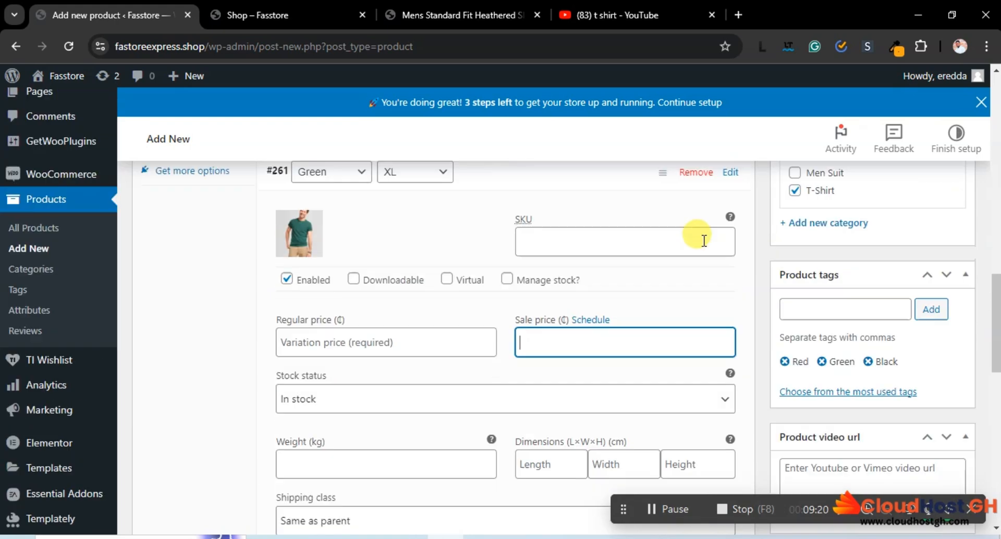
scroll(698, 240, "up", 2)
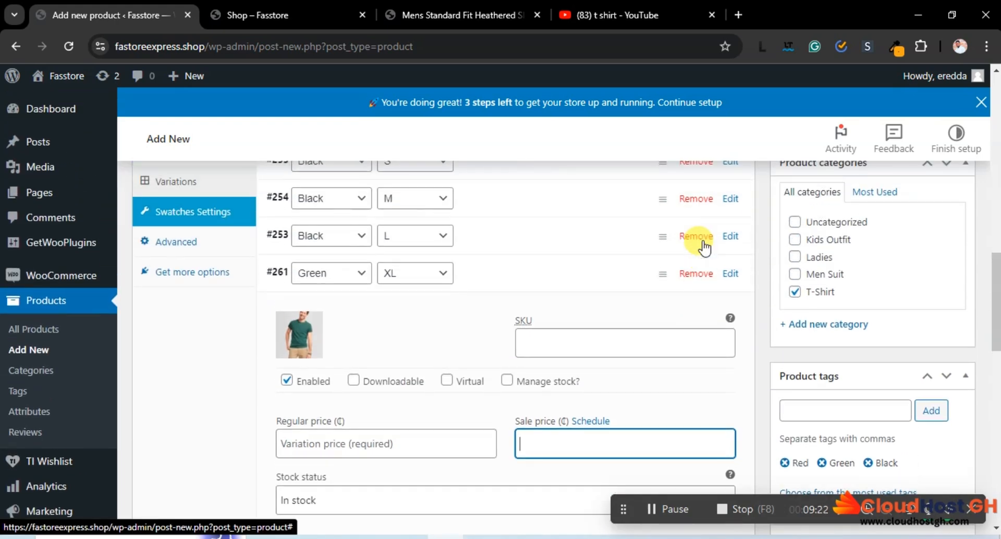
scroll(699, 239, "down", 3)
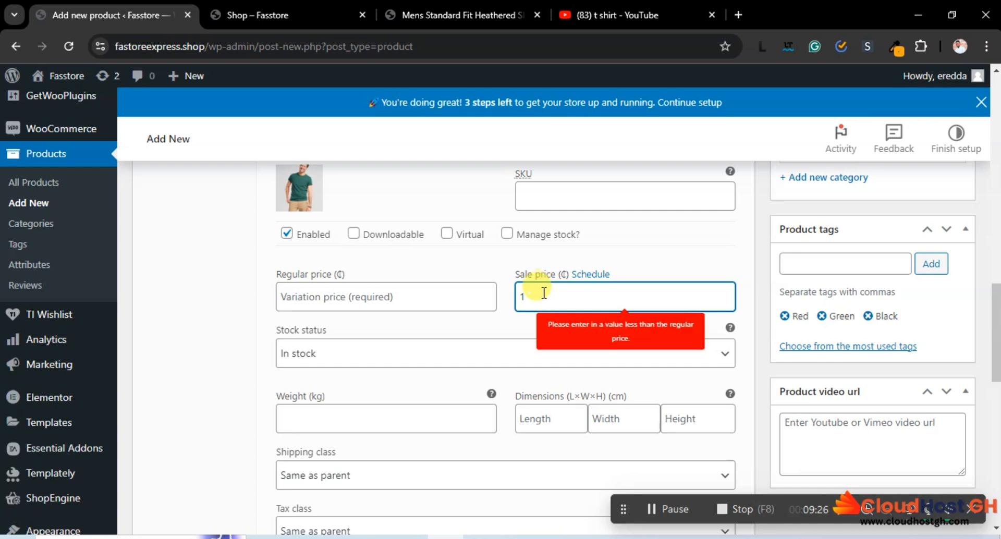
Set the Green XL variation's regular price to 150 and its sale price to 130.
double_click(390, 298)
left_click(398, 296)
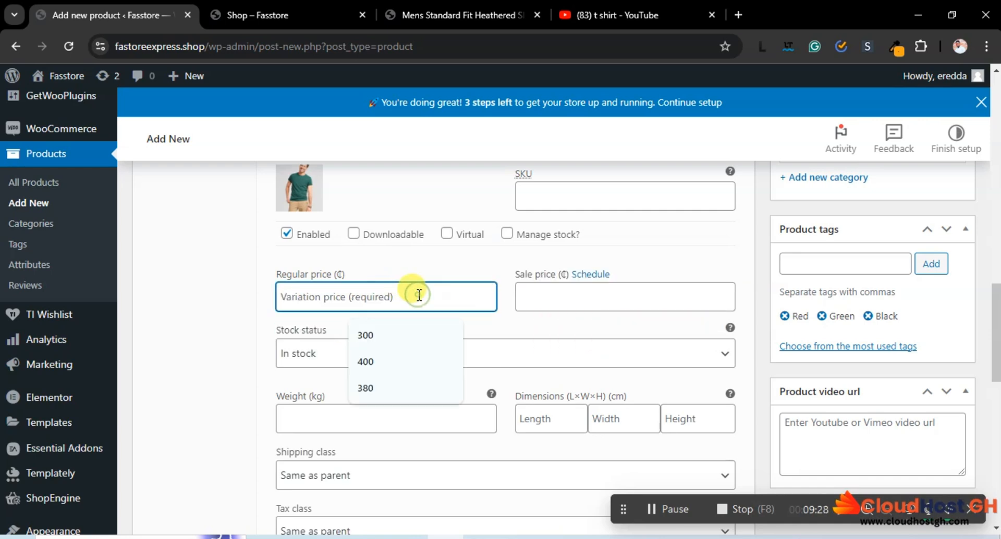
type("15")
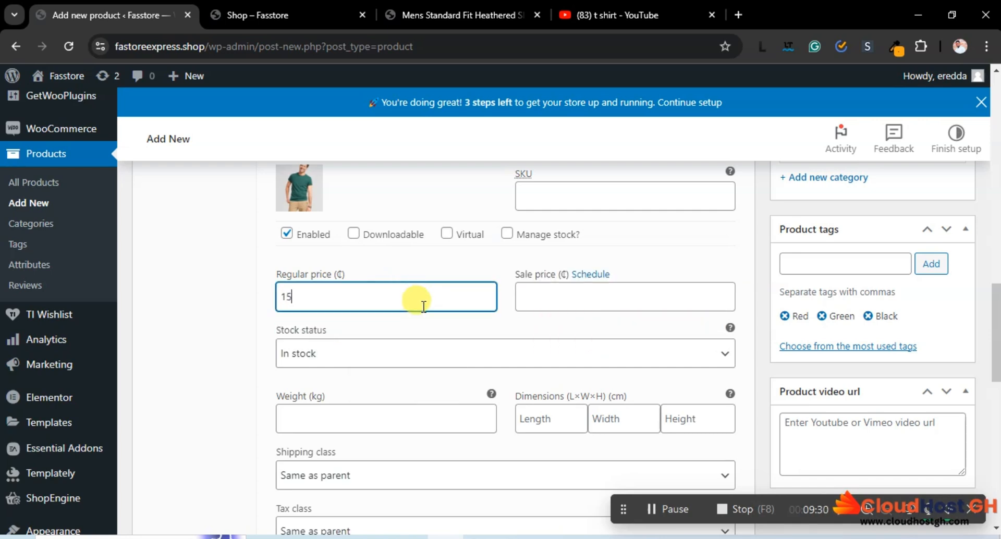
type("0")
left_click(548, 293)
type("1")
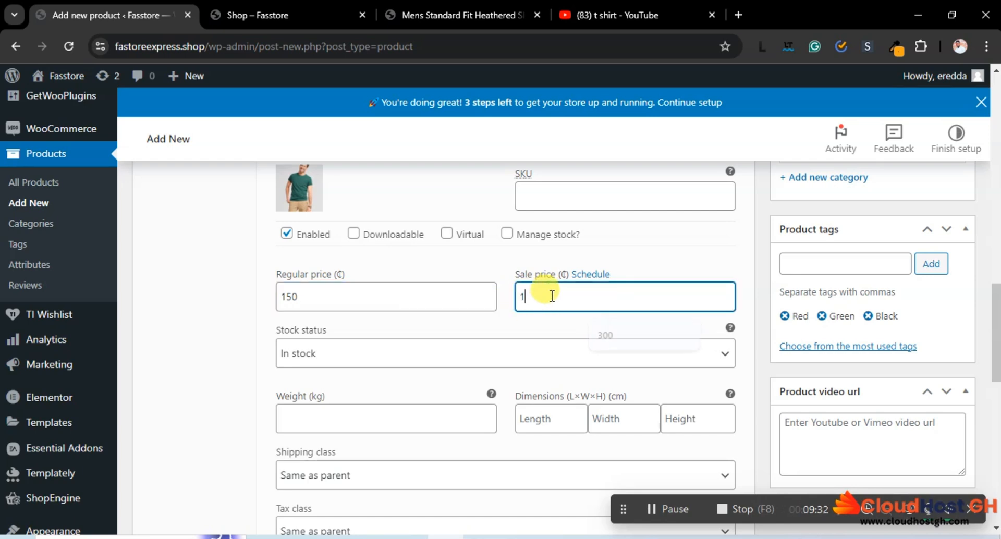
type("30")
scroll(516, 339, "down", 3)
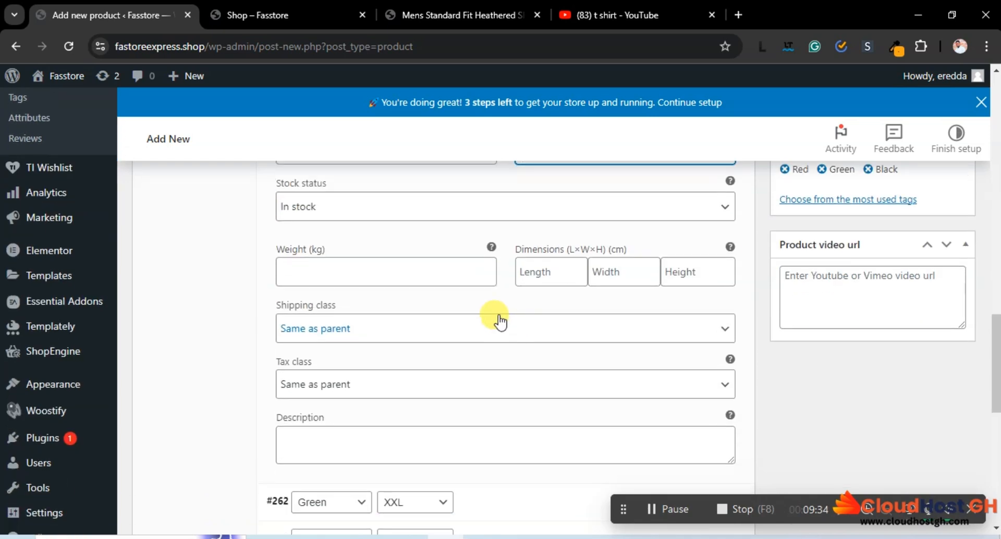
left_click(424, 274)
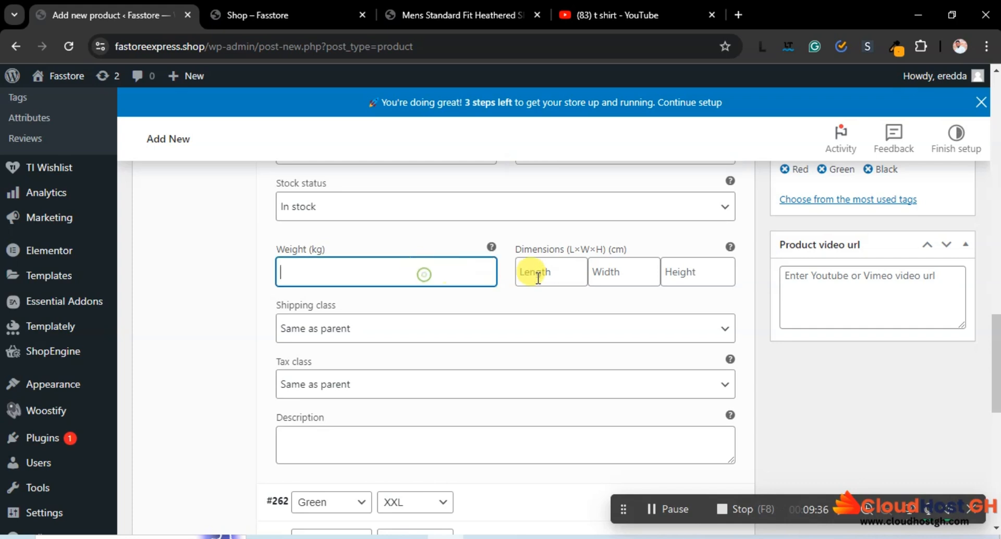
Open the Green XXL variation and set its image to the back view of the green T-shirt from the media library.
scroll(437, 397, "down", 1)
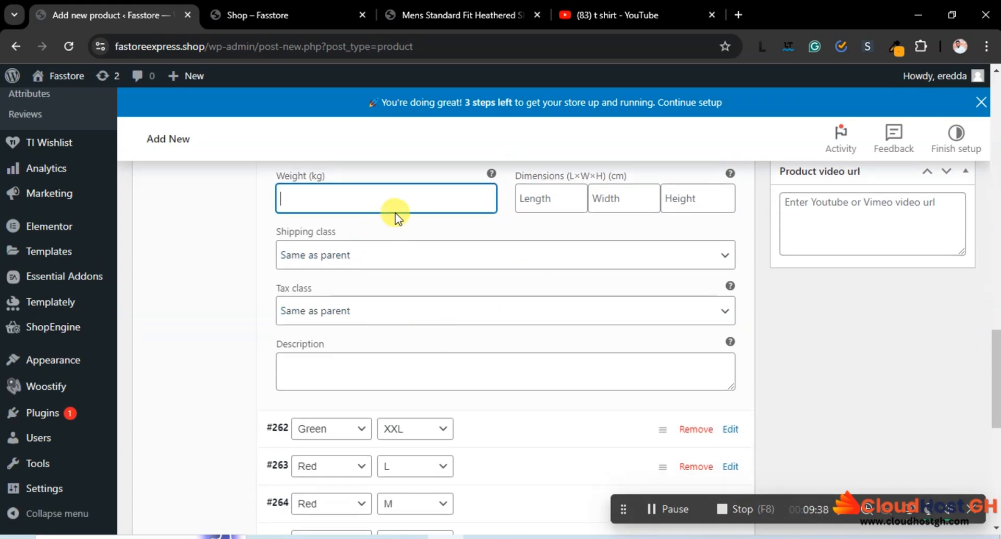
scroll(473, 360, "down", 1)
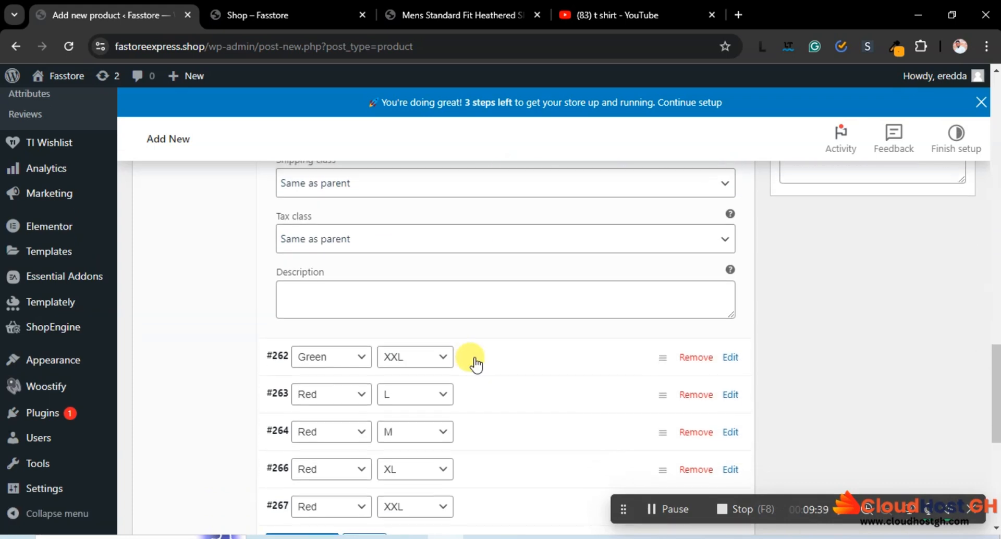
left_click(505, 359)
scroll(495, 349, "down", 3)
left_click(295, 270)
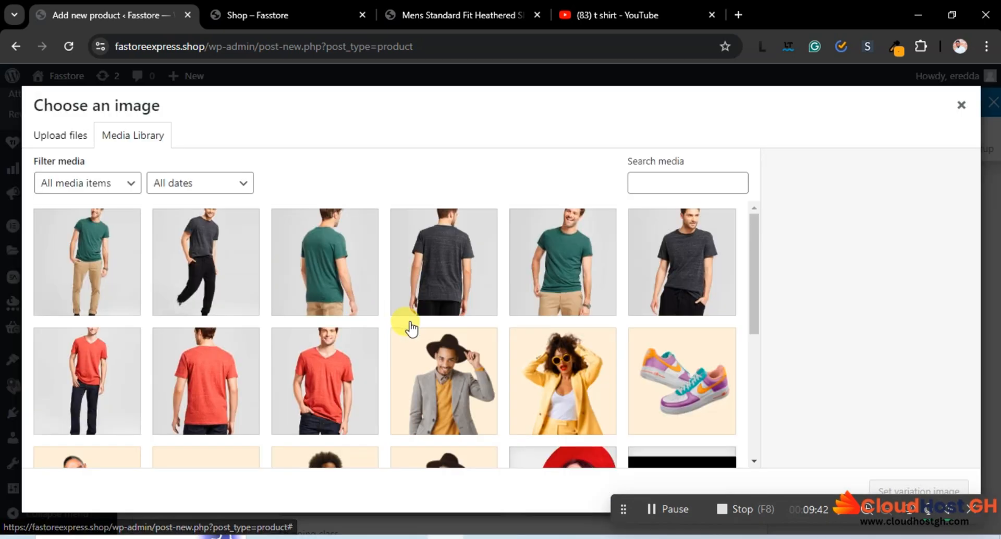
left_click(324, 285)
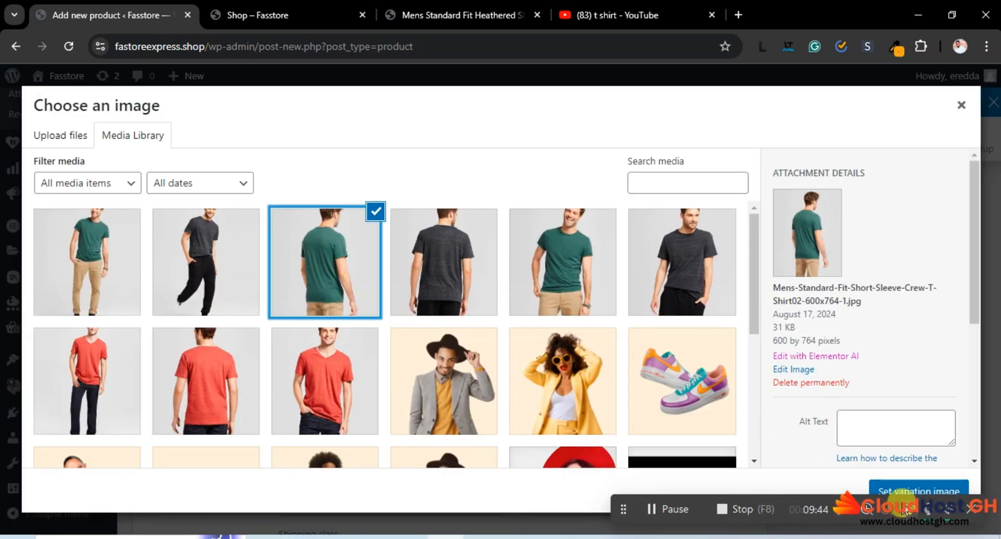
left_click(898, 490)
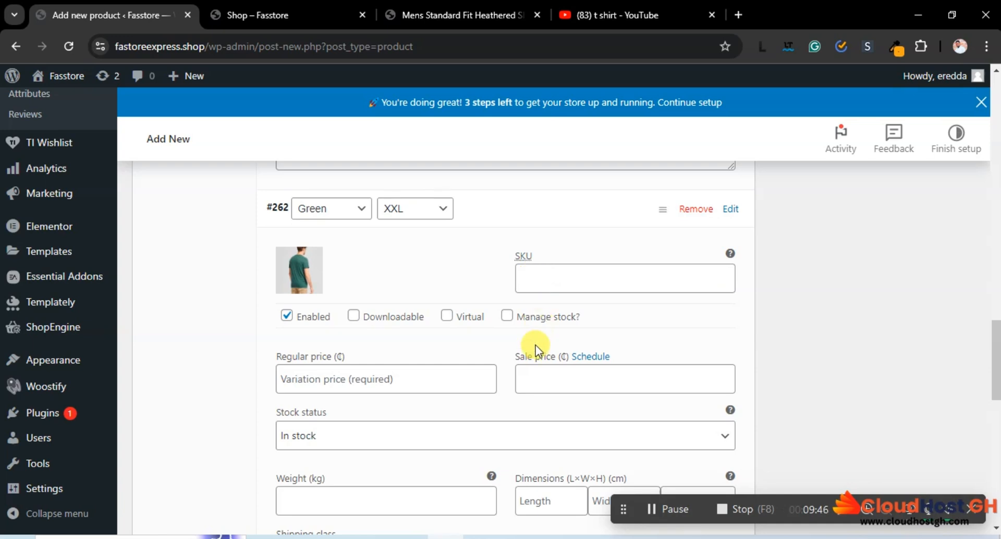
Set the Green XXL variation's regular price to 250 and fill in its sale price.
left_click(543, 376)
left_click(390, 377)
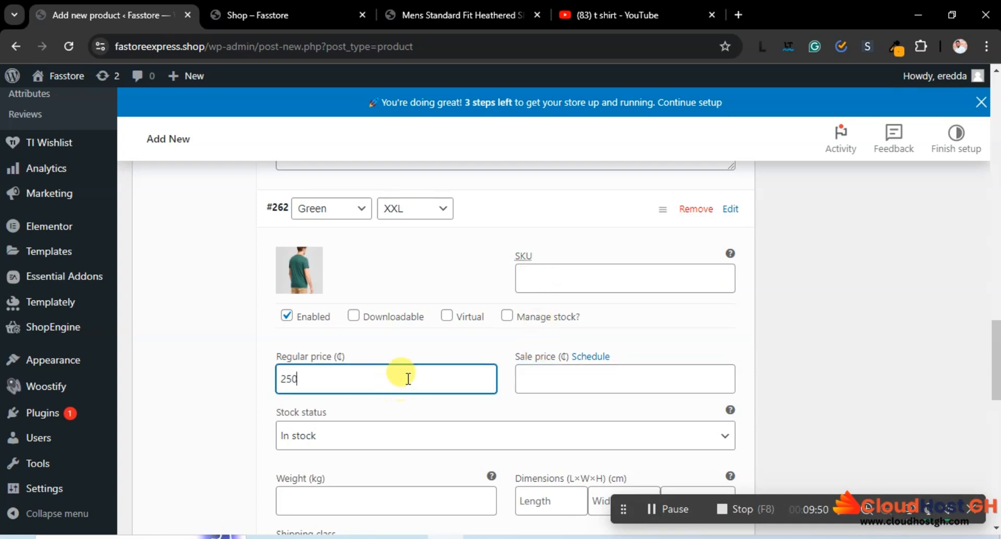
left_click(547, 379)
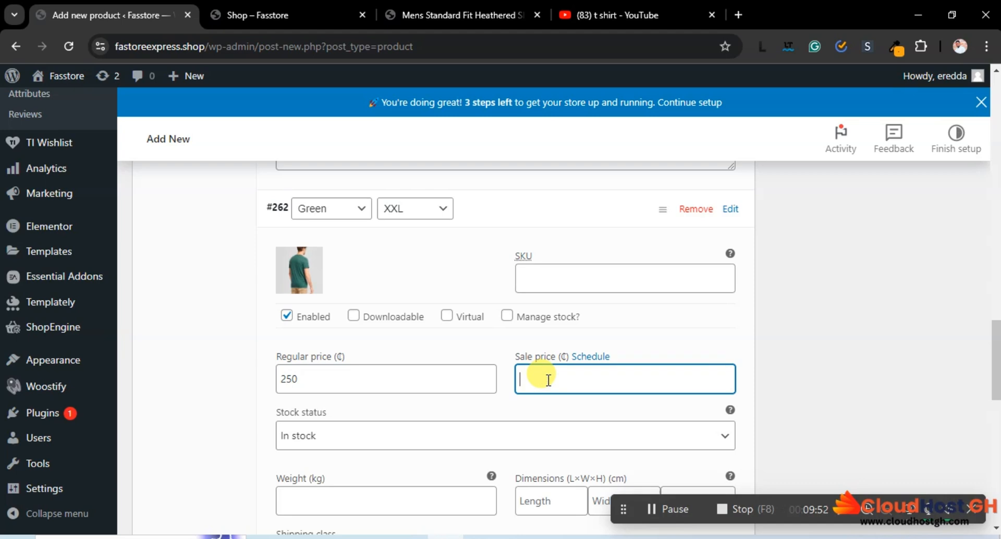
Open the Red L variation and set its image to the close-up front view of the red T-shirt from the media library.
scroll(453, 412, "down", 7)
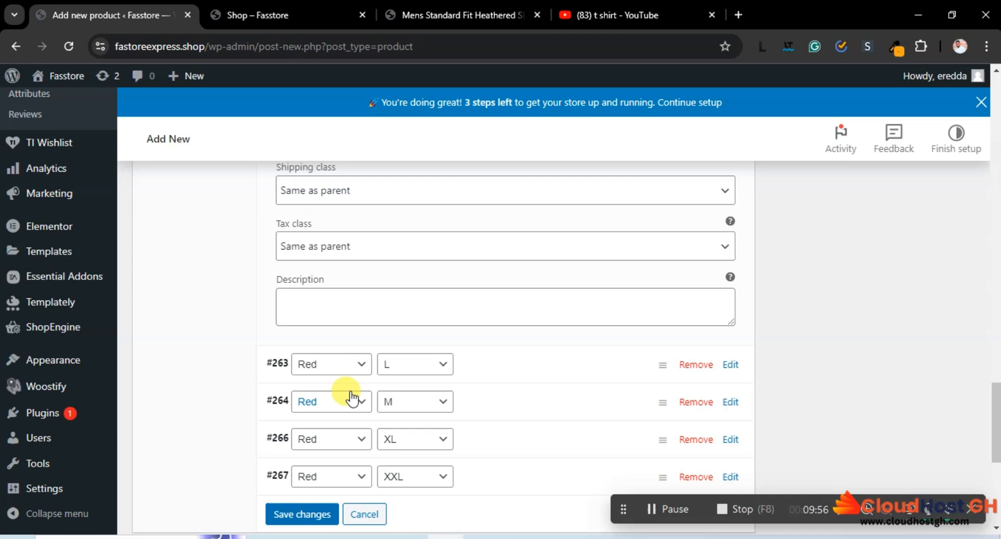
left_click(511, 367)
scroll(375, 291, "down", 3)
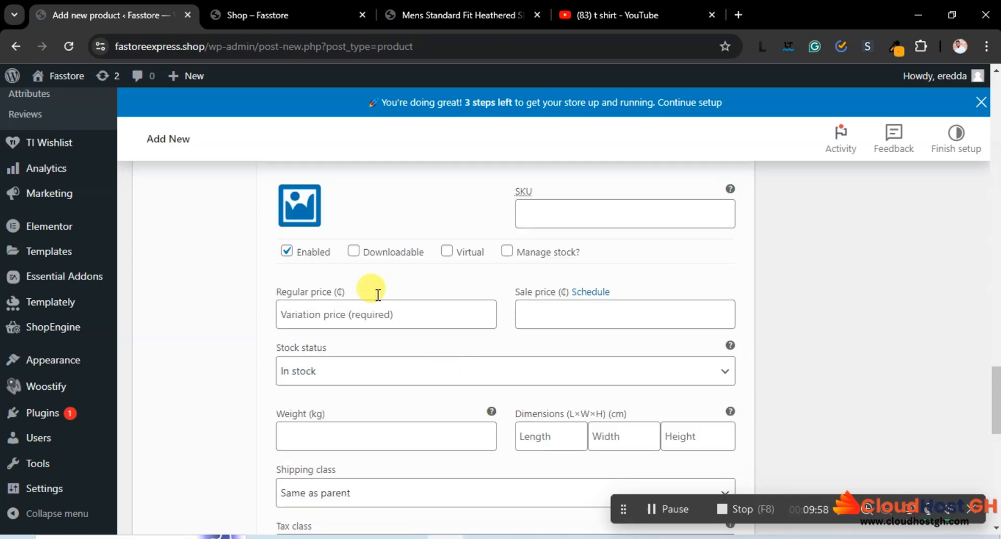
left_click(300, 205)
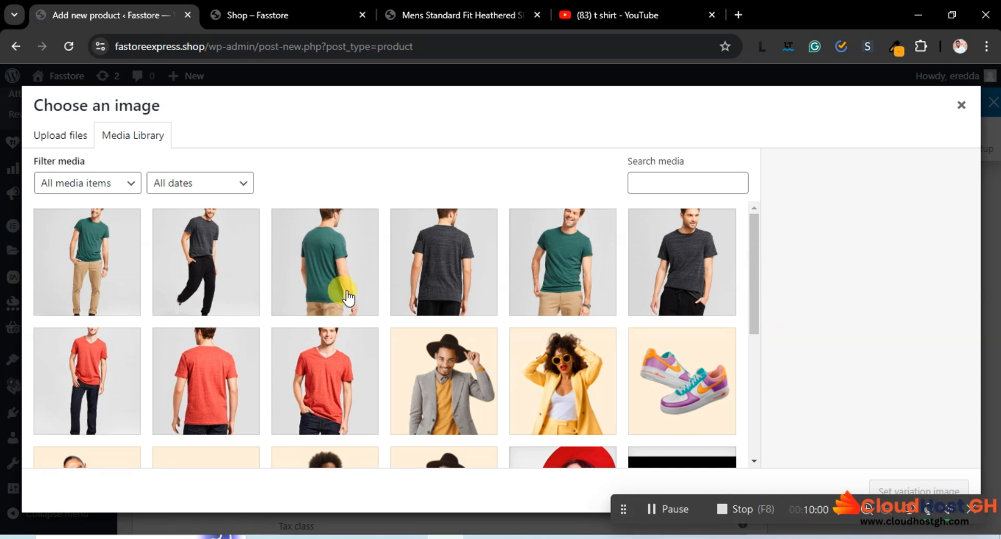
left_click(339, 390)
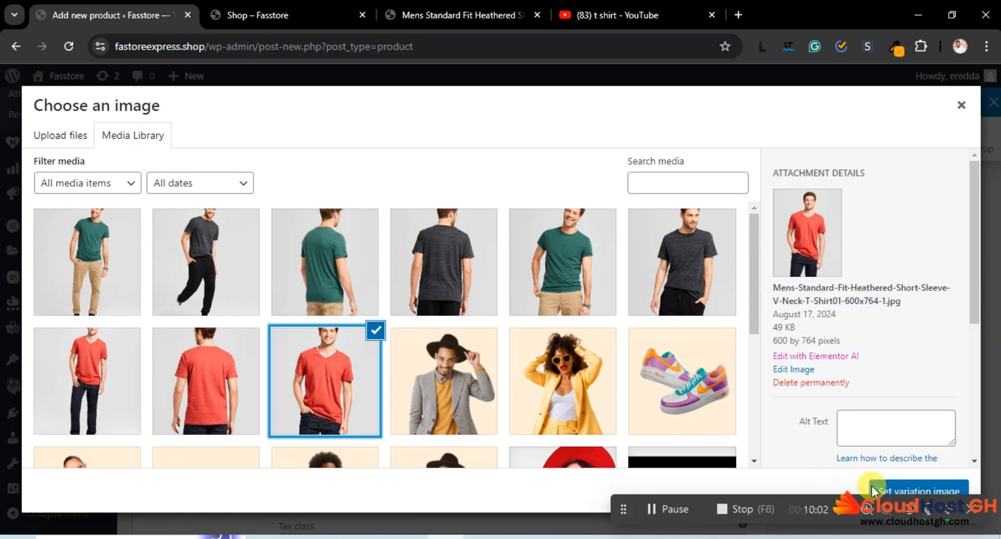
left_click(896, 492)
Set the Red L variation's regular price to 250 and its sale price to 230.
scroll(611, 267, "down", 5)
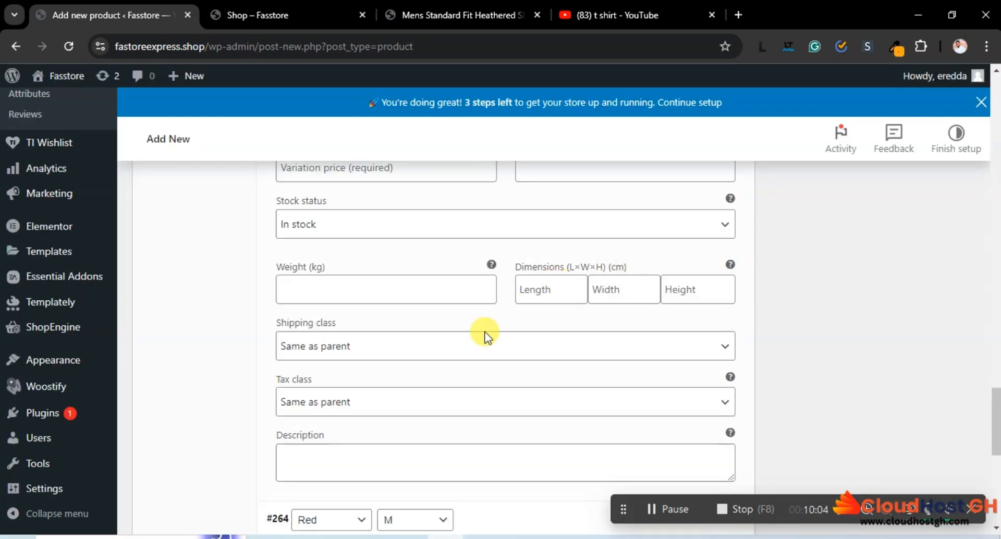
scroll(461, 338, "up", 3)
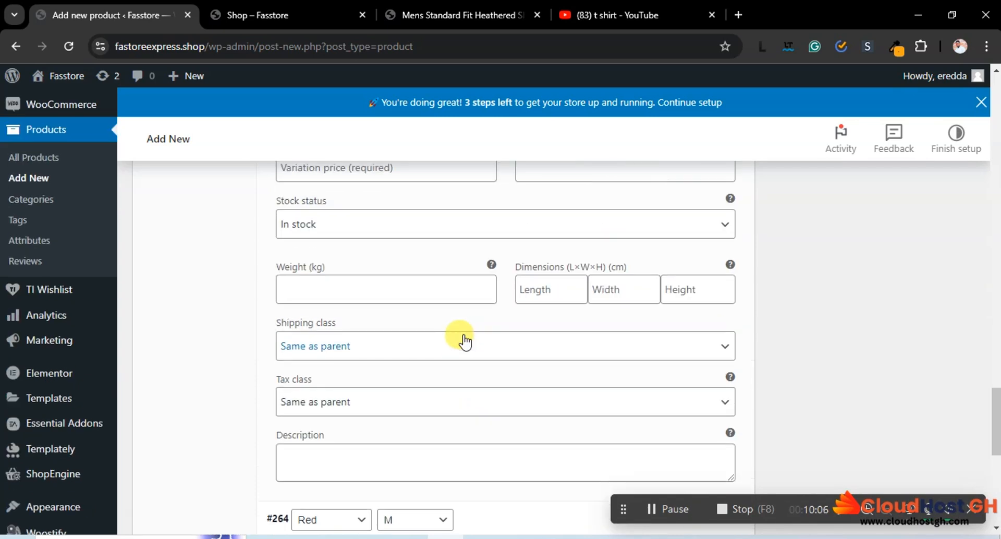
scroll(554, 294, "up", 3)
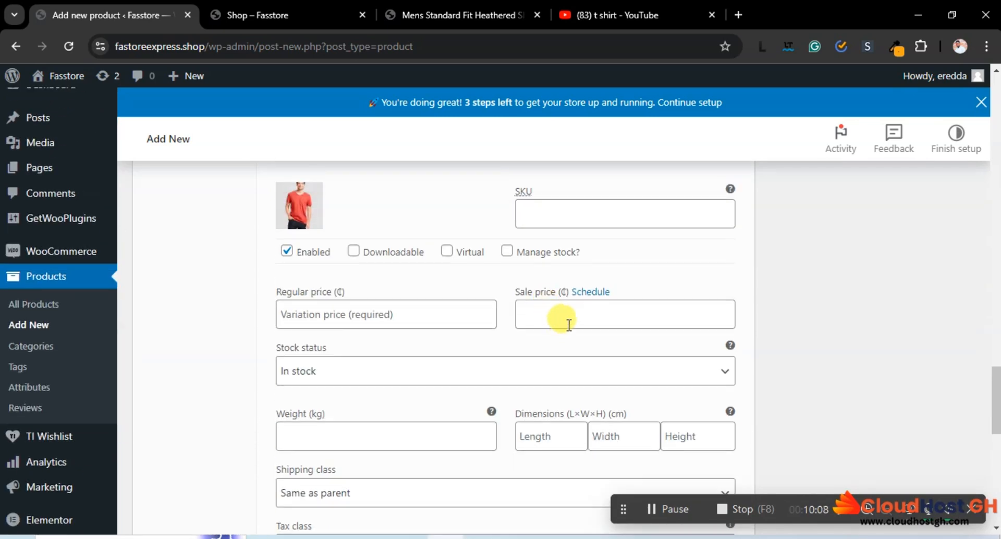
left_click(408, 314)
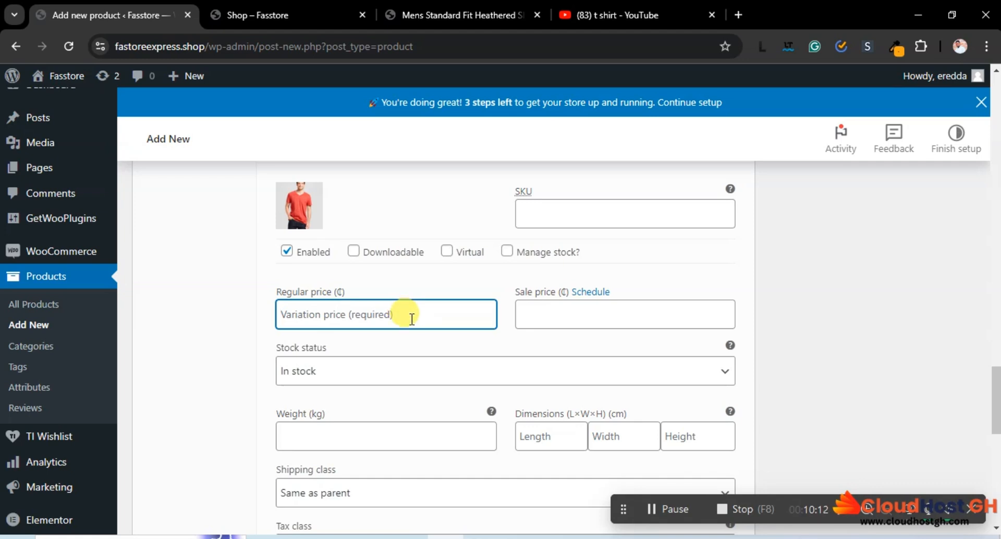
left_click(574, 313)
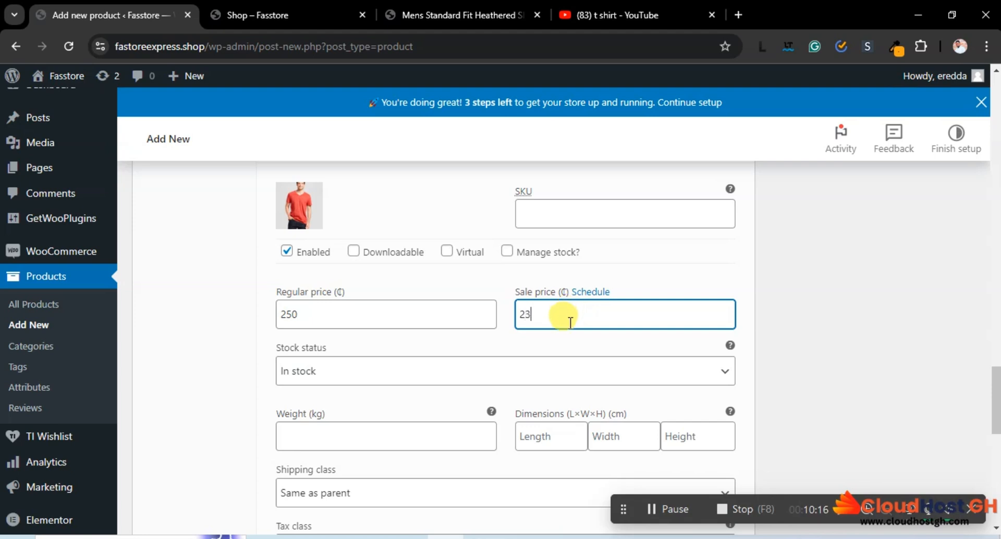
Open the Red M variation and set its image to the full-length front view of the red T-shirt from the media library.
scroll(554, 348, "down", 3)
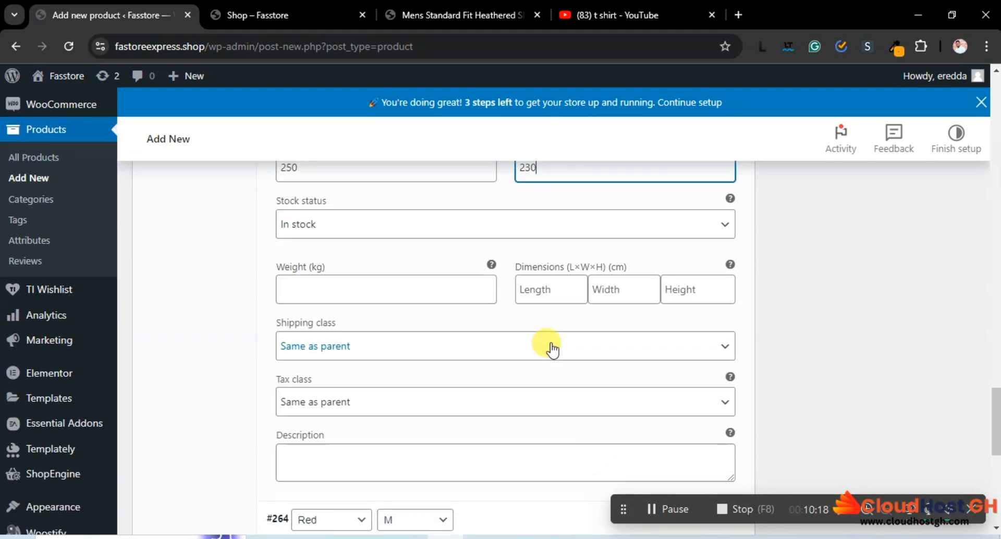
scroll(552, 348, "down", 4)
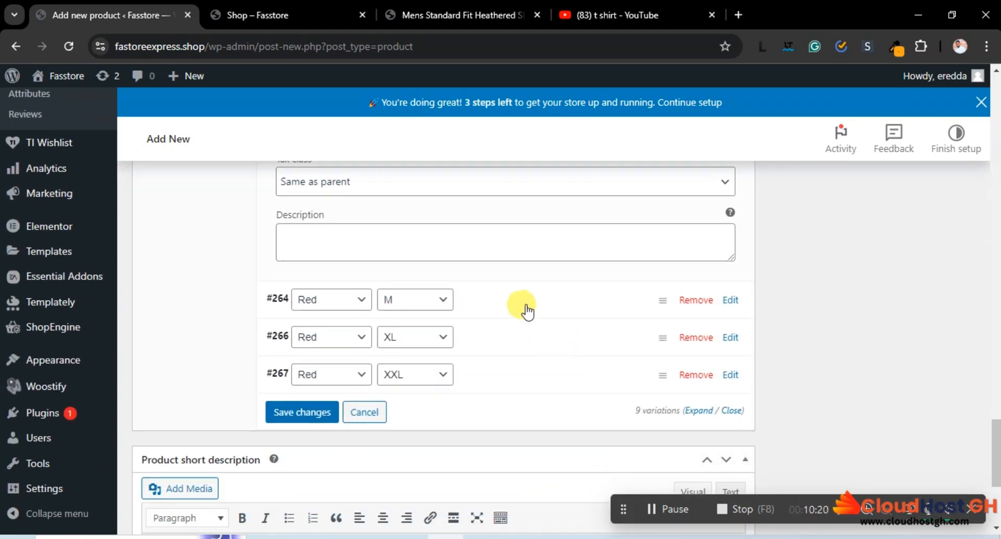
left_click(526, 310)
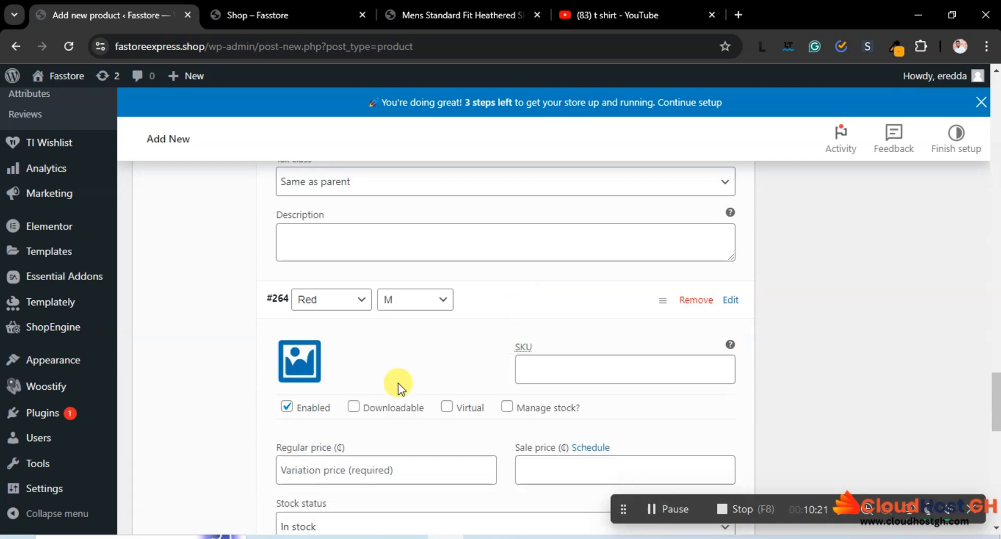
left_click(300, 359)
left_click(315, 394)
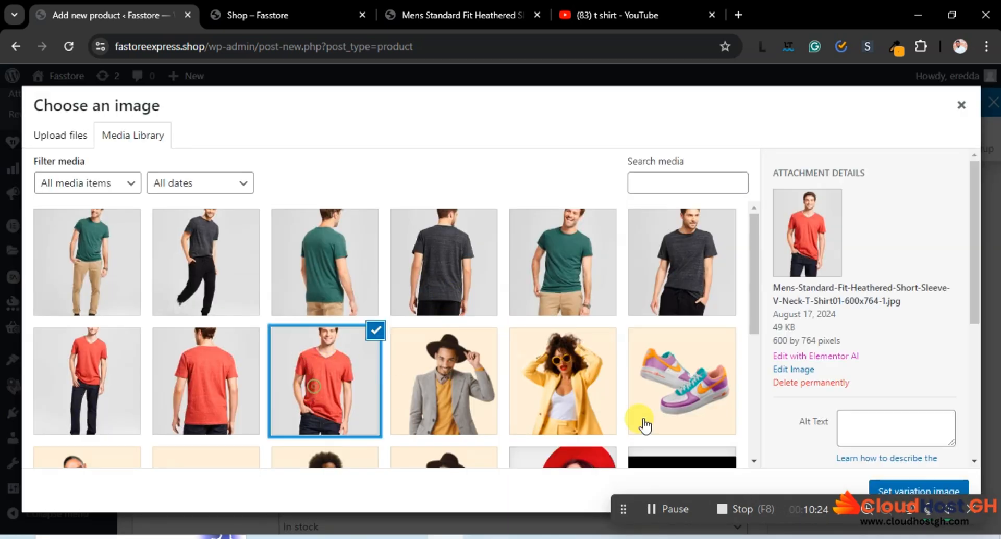
left_click(126, 397)
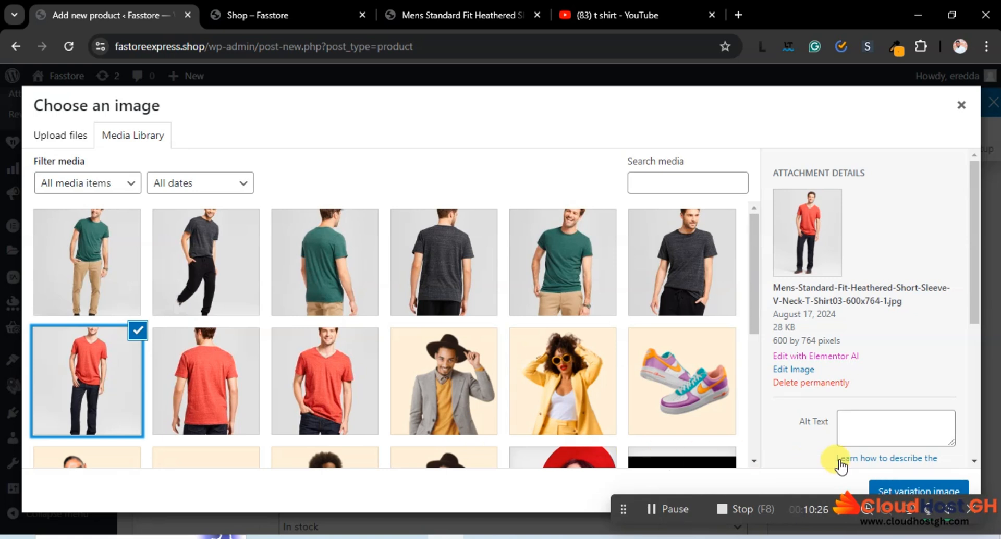
left_click(886, 489)
Set the Red M variation's regular price to 200 and fill in its sale price.
scroll(512, 328, "down", 1)
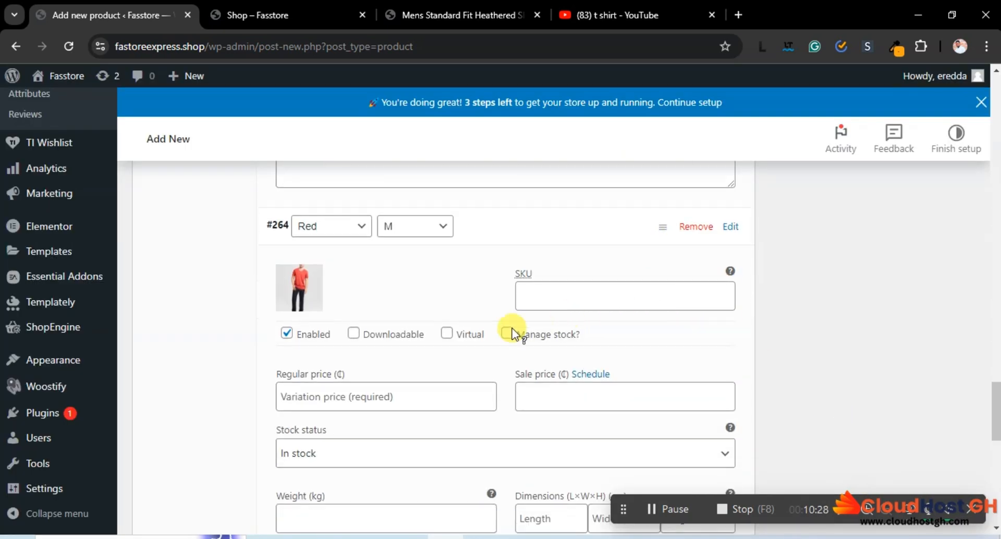
left_click(546, 394)
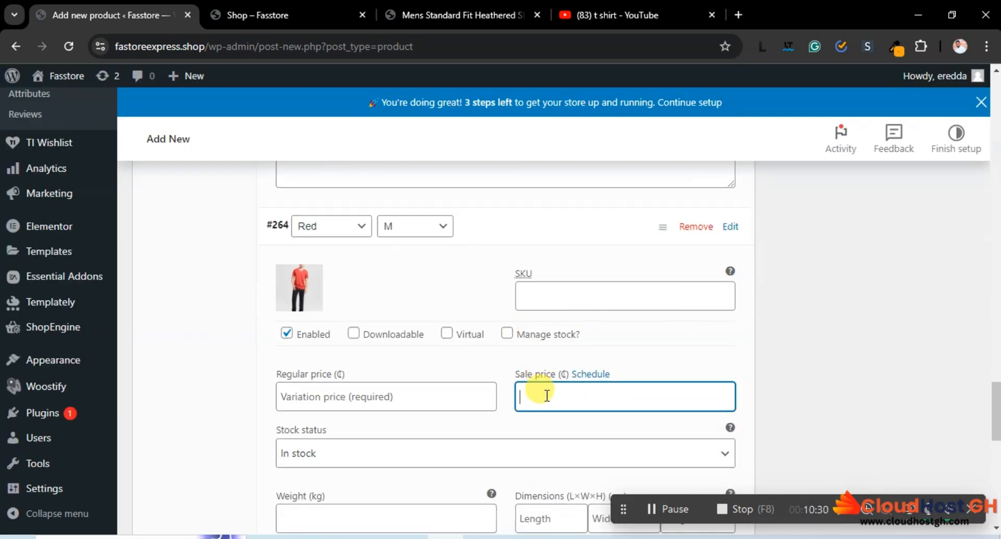
left_click(413, 402)
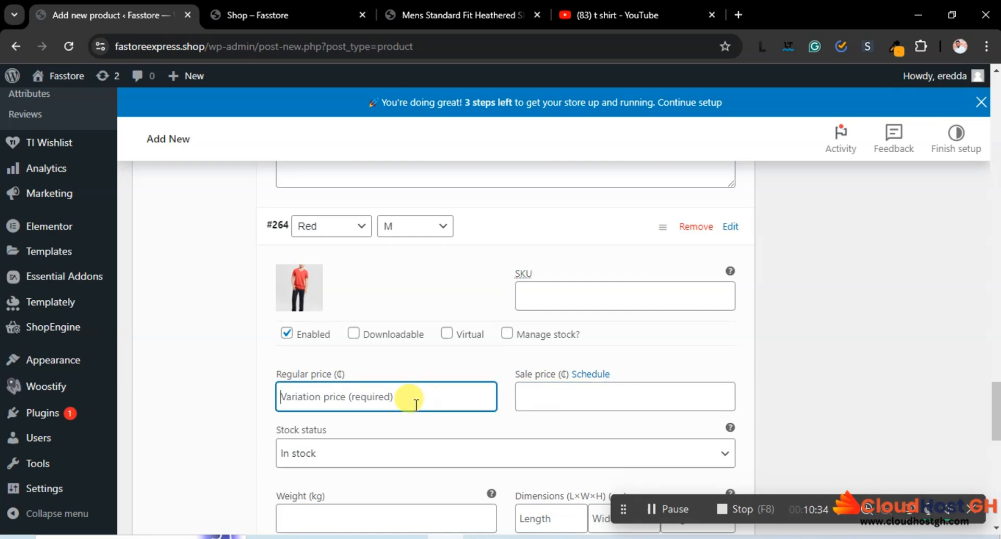
type("200")
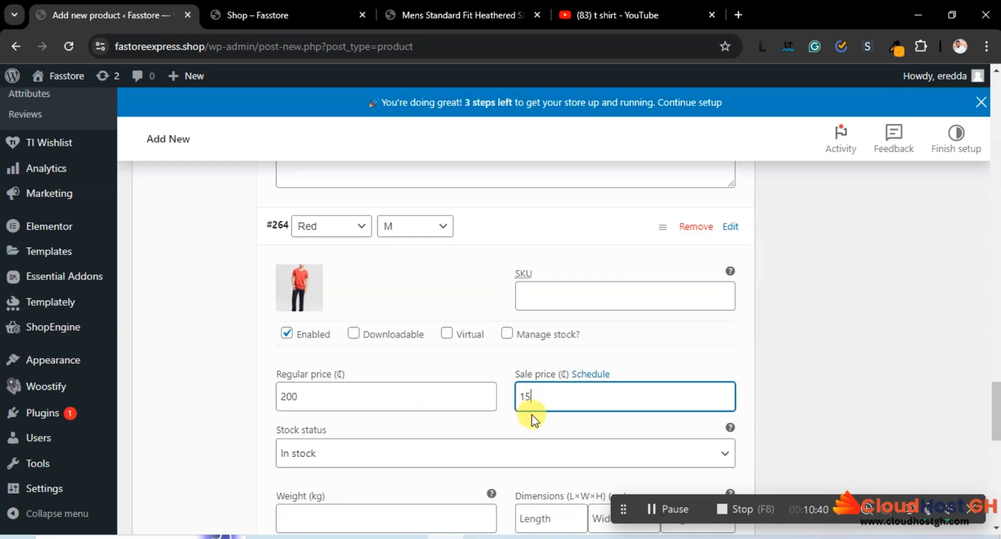
Open the Red XL variation and set its image to the close-up front view of the red T-shirt from the media library.
scroll(529, 406, "down", 7)
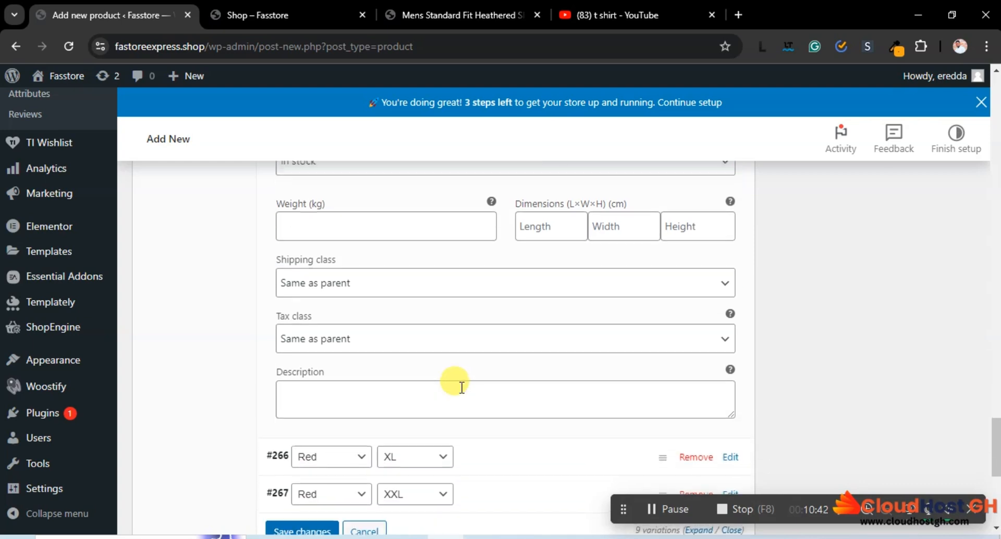
left_click(530, 387)
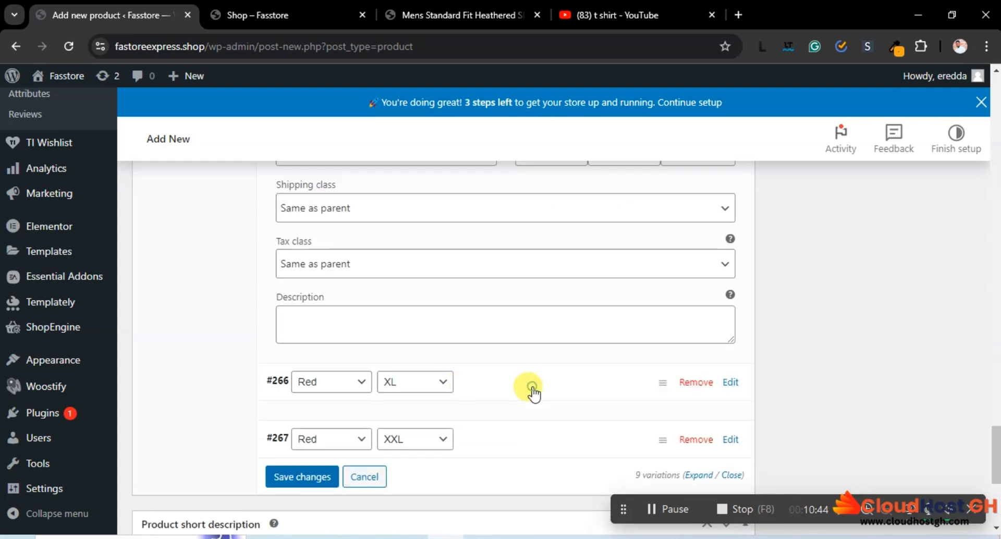
scroll(534, 388, "down", 1)
scroll(534, 388, "down", 1)
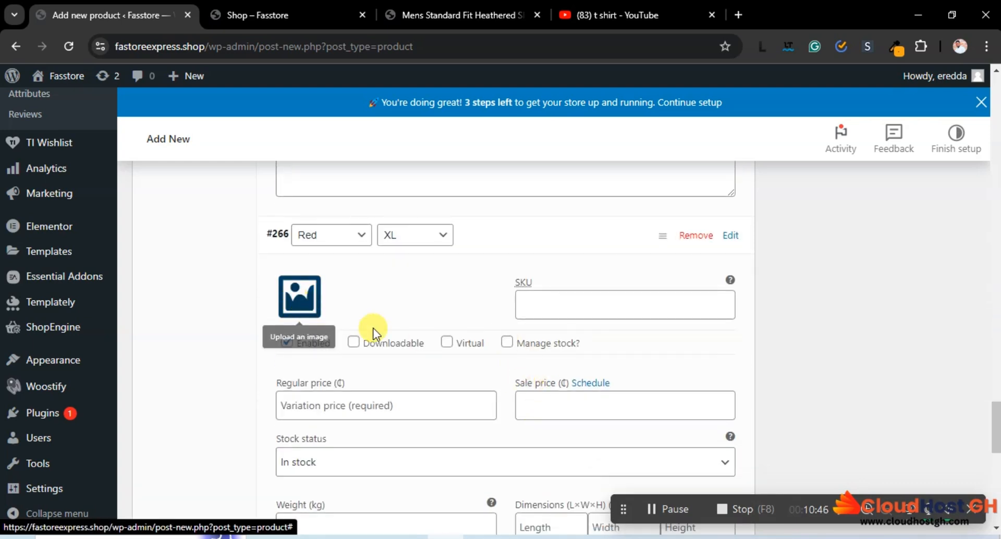
left_click(292, 297)
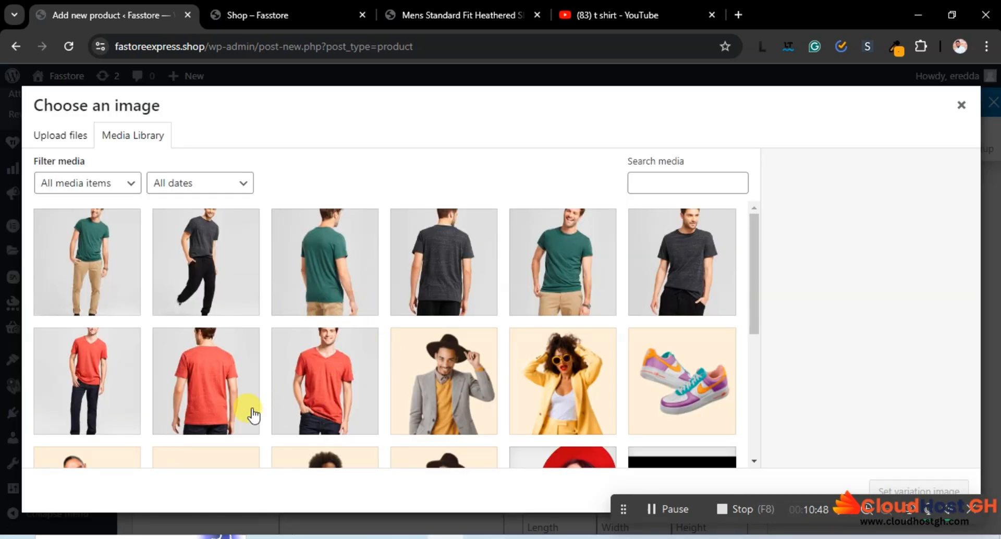
left_click(326, 391)
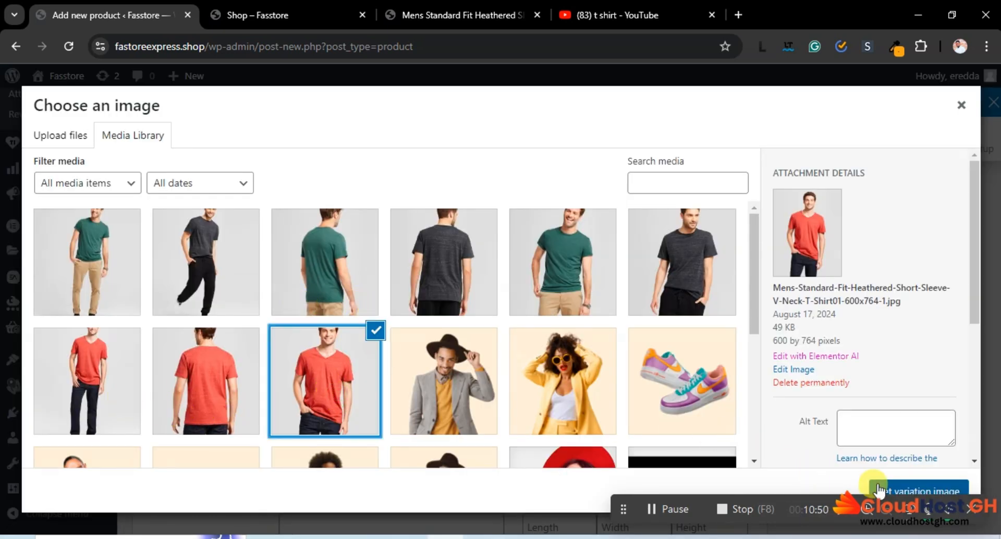
left_click(878, 484)
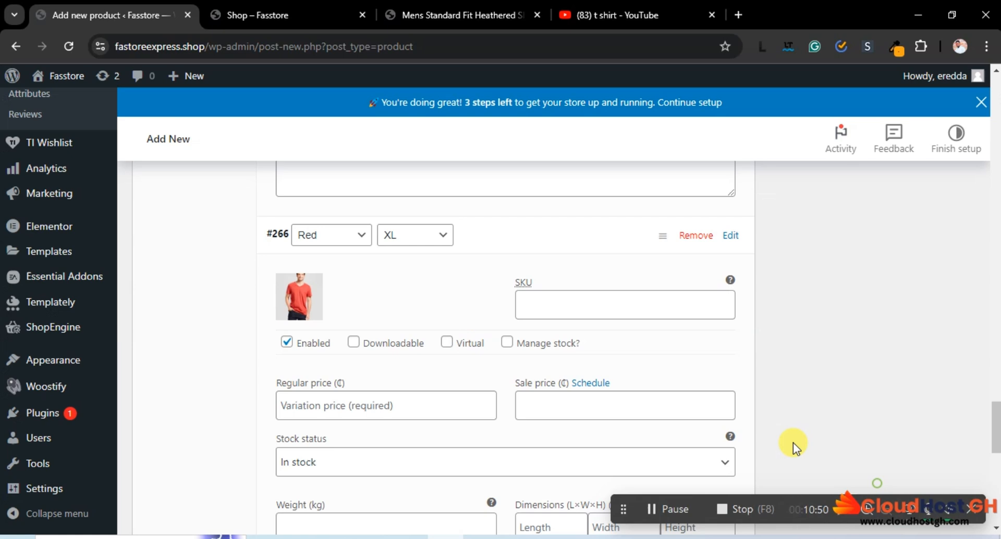
Set the Red XL variation's regular price to 300 and its sale price to 250.
left_click(556, 401)
left_click(440, 401)
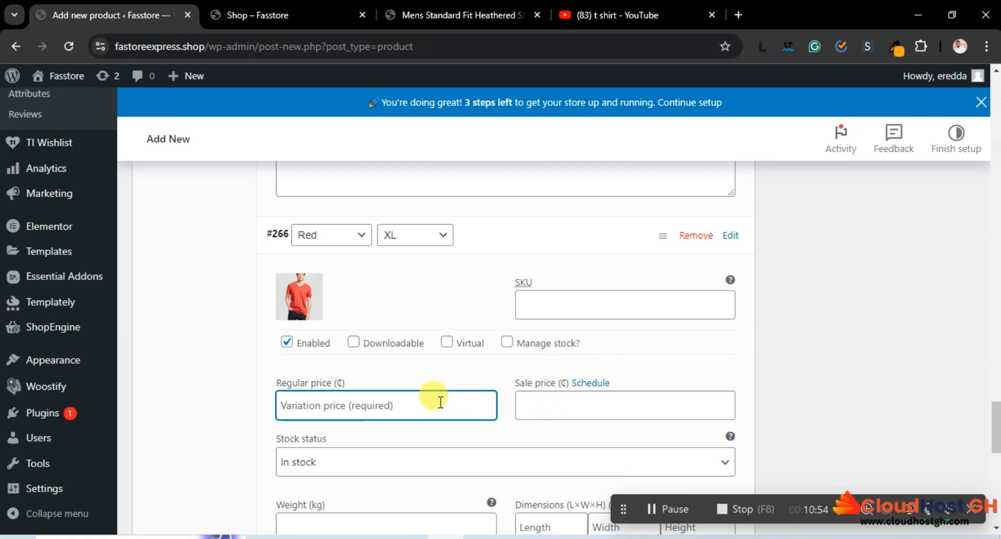
type("300")
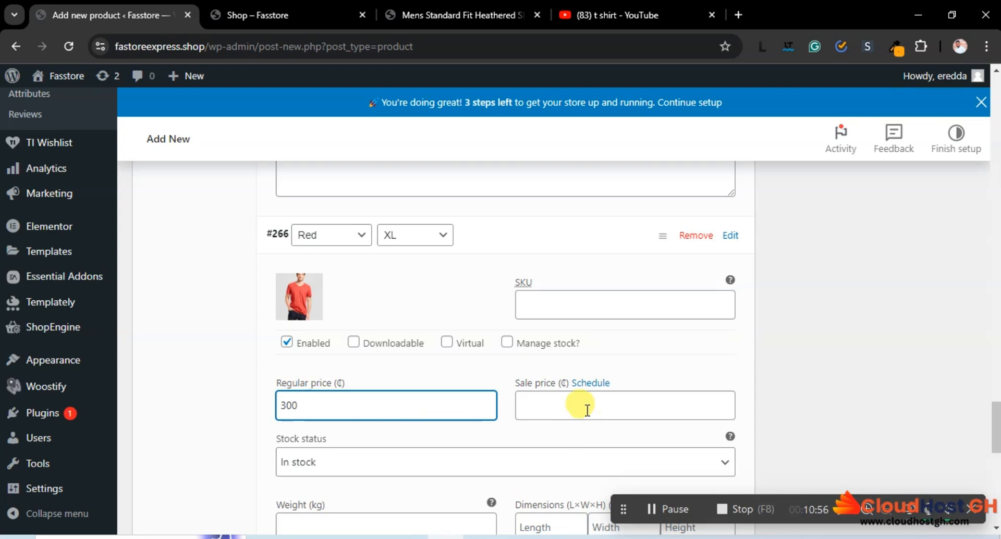
left_click(586, 410)
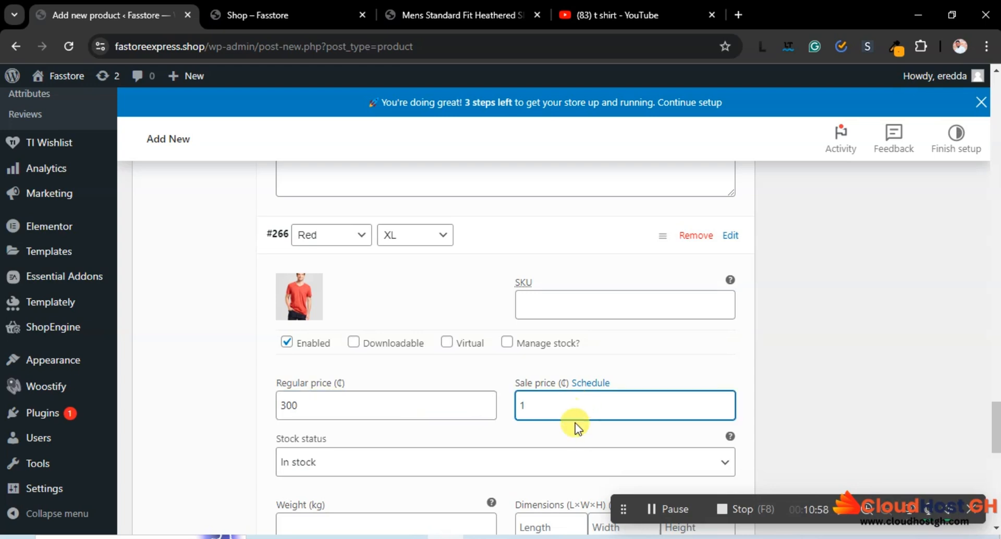
key("BackSpace")
type("250")
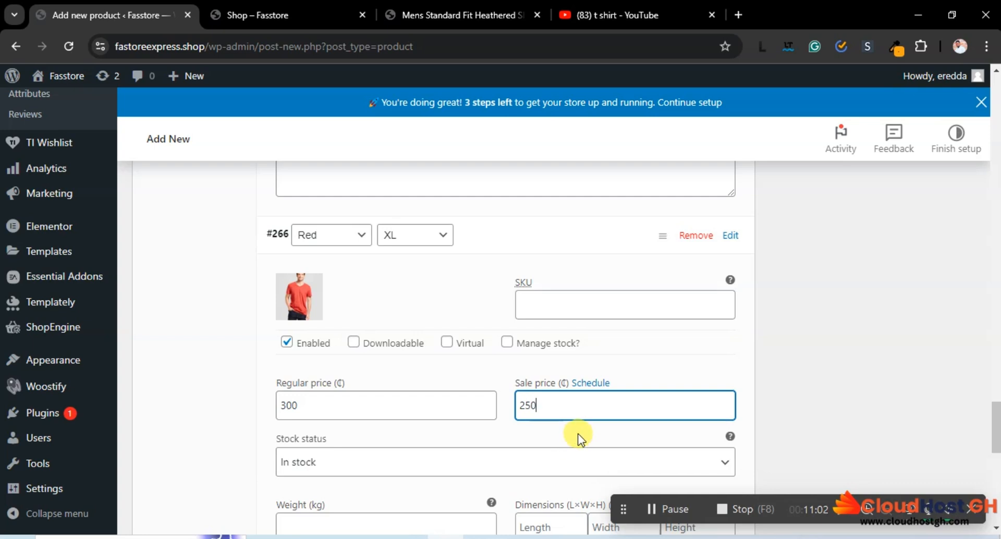
Open the Red XXL variation and set its image to the back view of the red T-shirt from the media library.
scroll(577, 435, "down", 5)
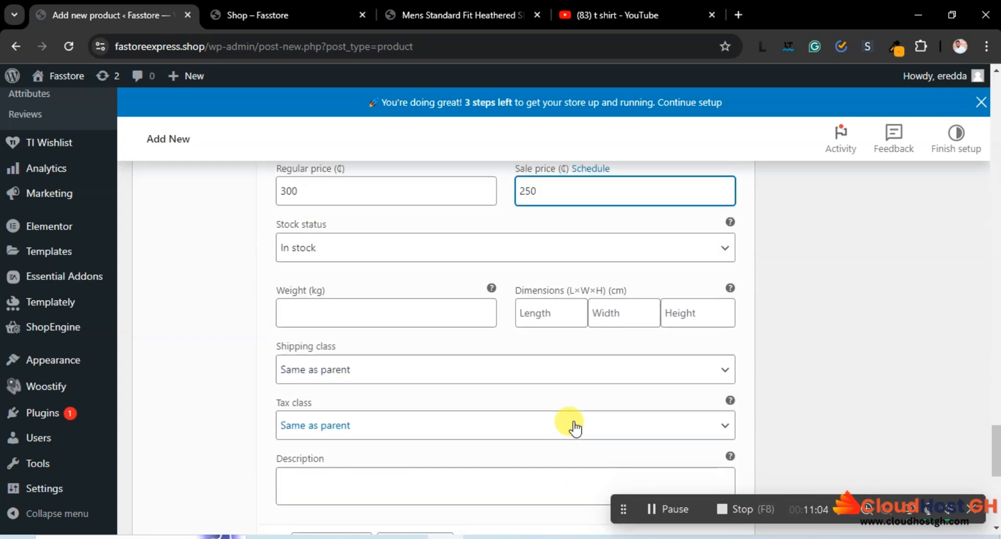
left_click(523, 391)
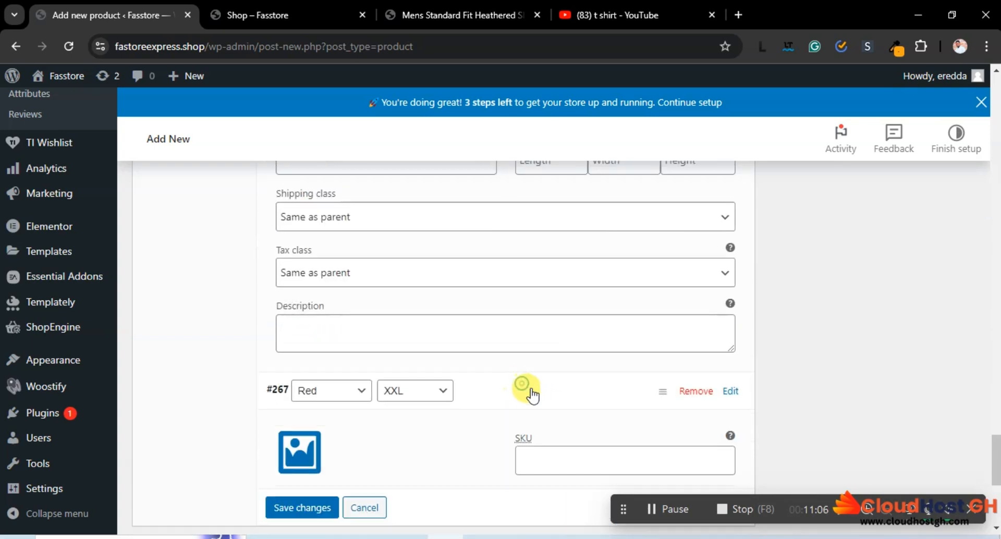
scroll(480, 390, "down", 2)
left_click(302, 310)
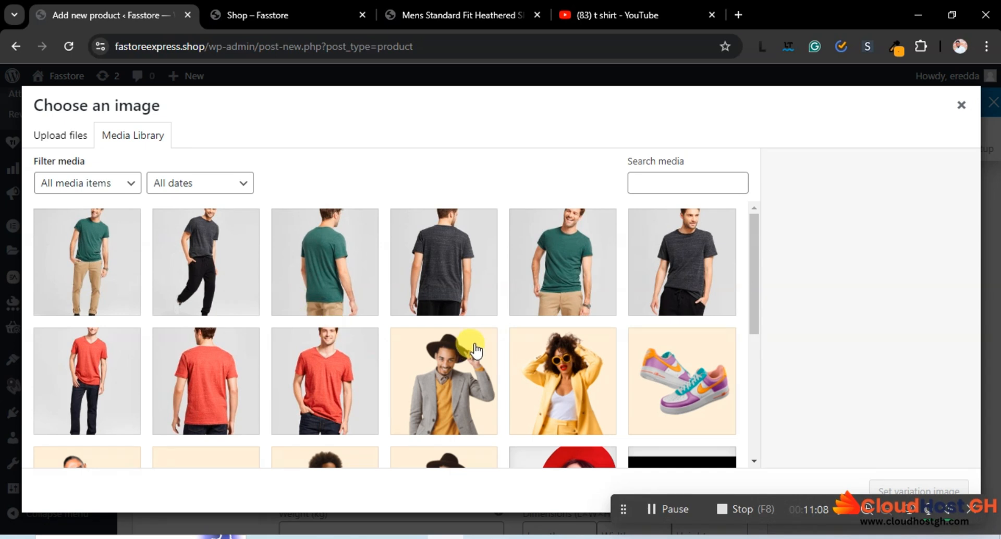
left_click(203, 396)
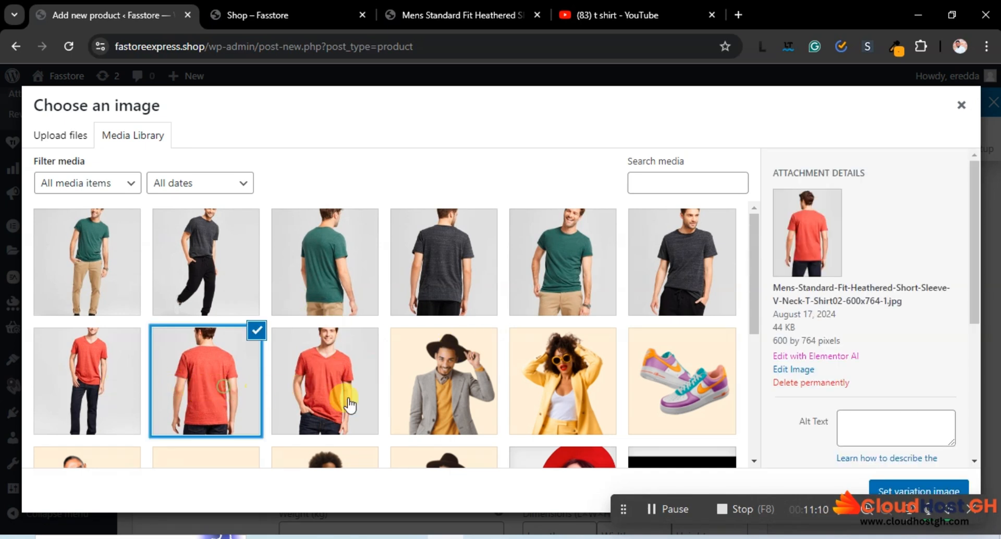
left_click(891, 488)
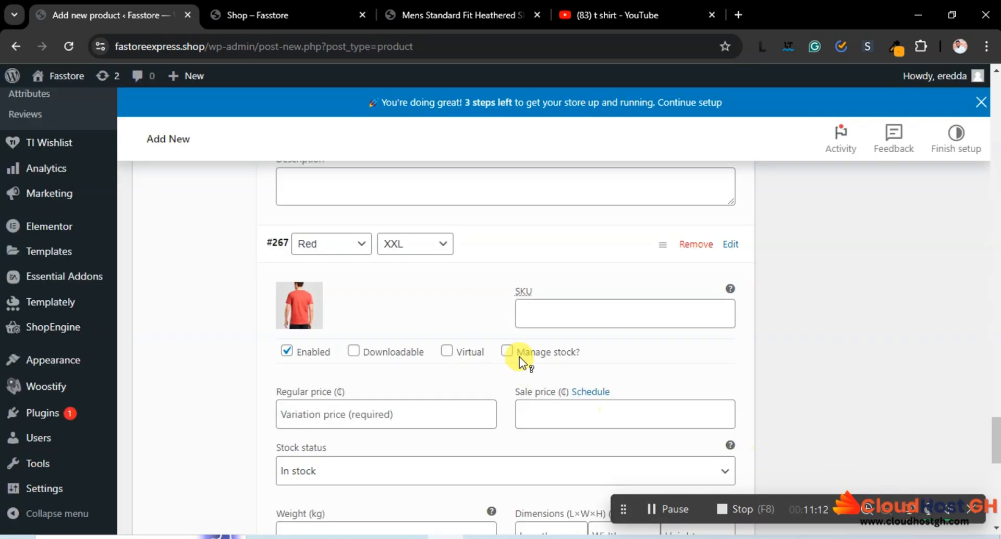
left_click(558, 417)
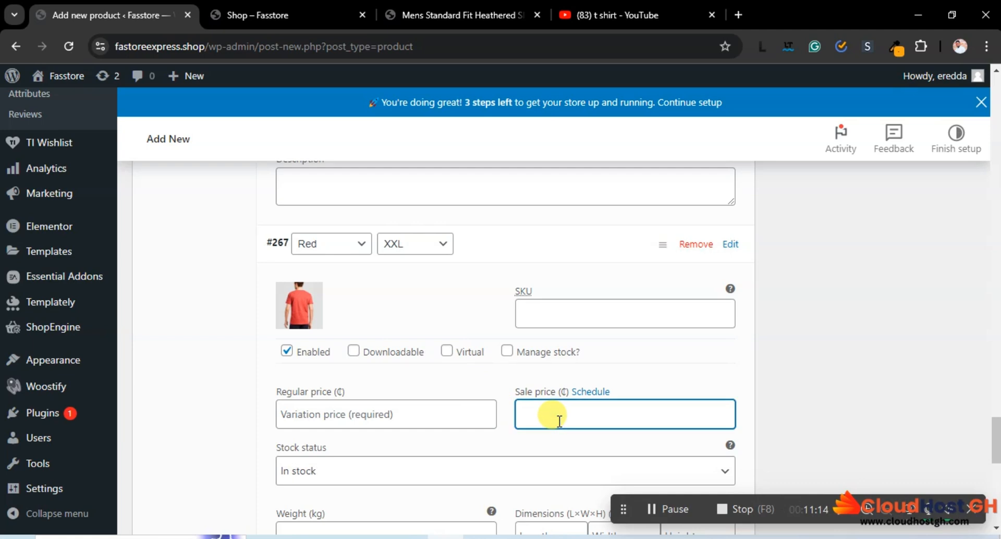
type("30")
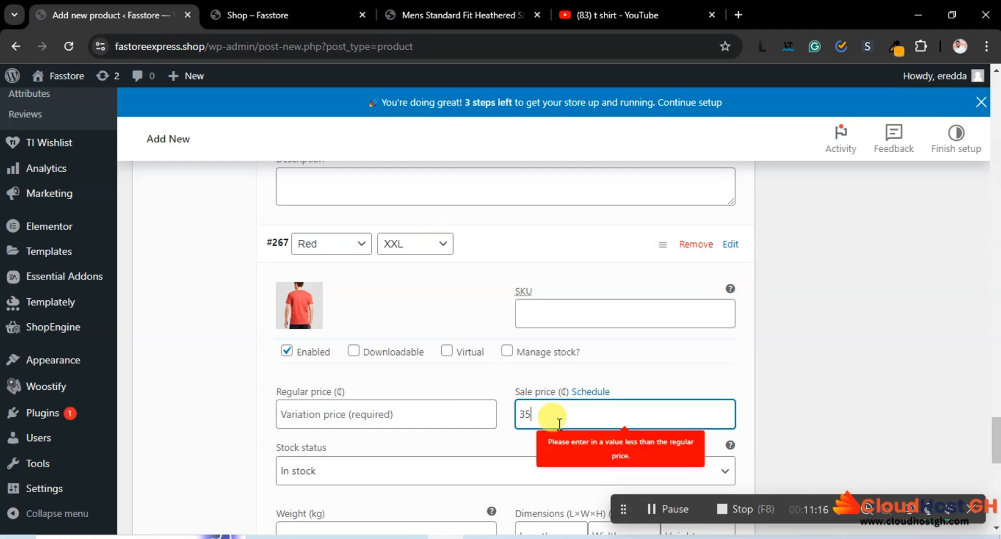
left_click(400, 415)
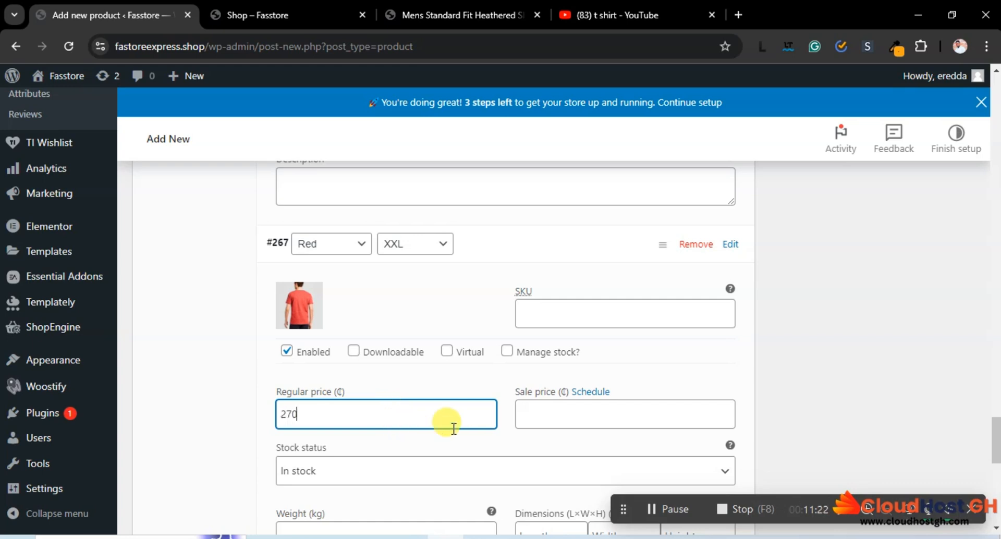
left_click(577, 415)
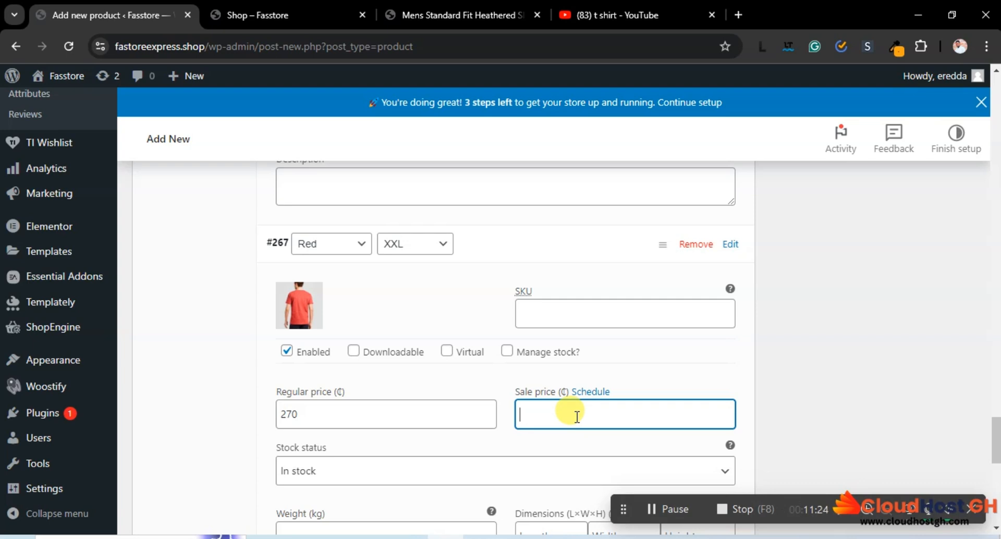
type("350")
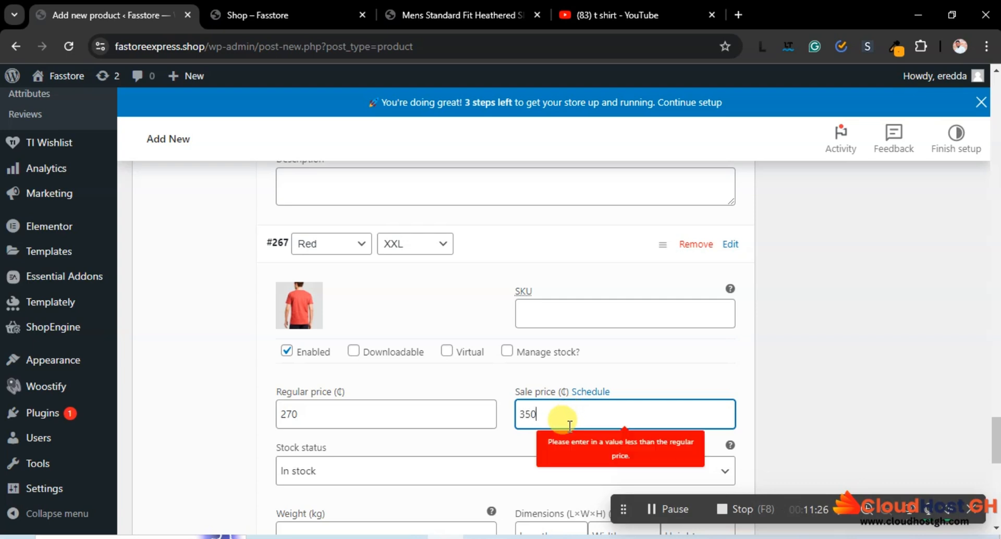
scroll(570, 423, "down", 3)
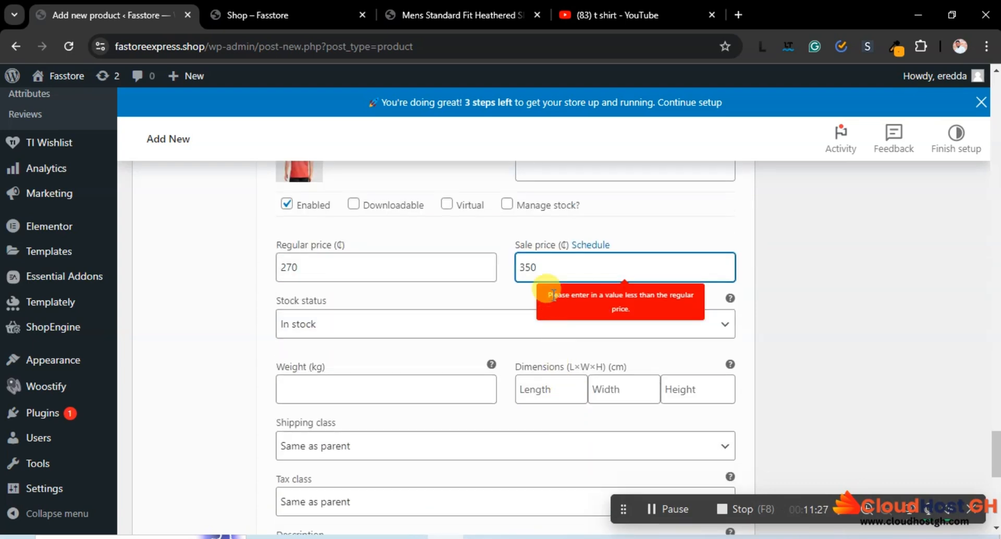
double_click(545, 268)
key("BackSpace")
Set the Red XXL variation's regular price to 350 and its sale price to 270.
left_click_drag(390, 269, 263, 283)
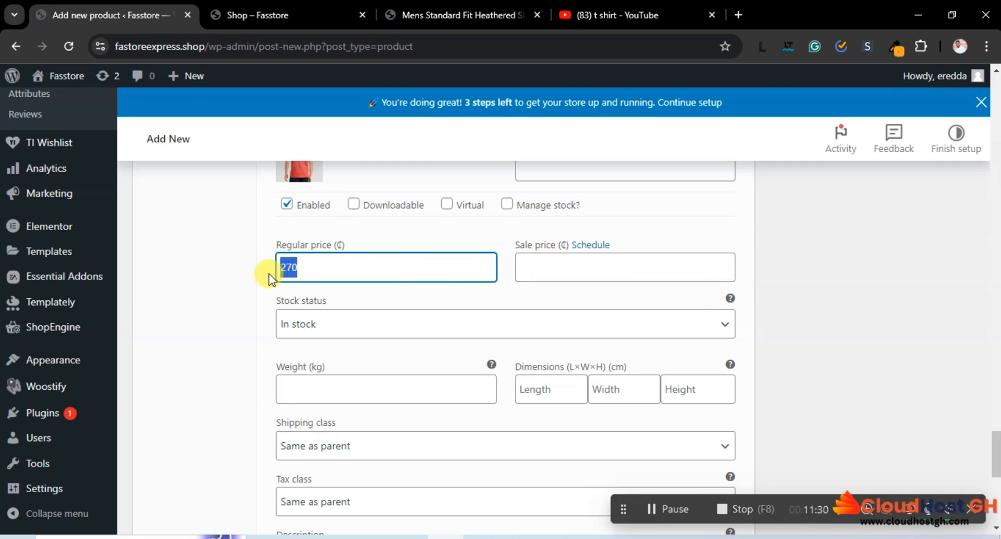
type("35")
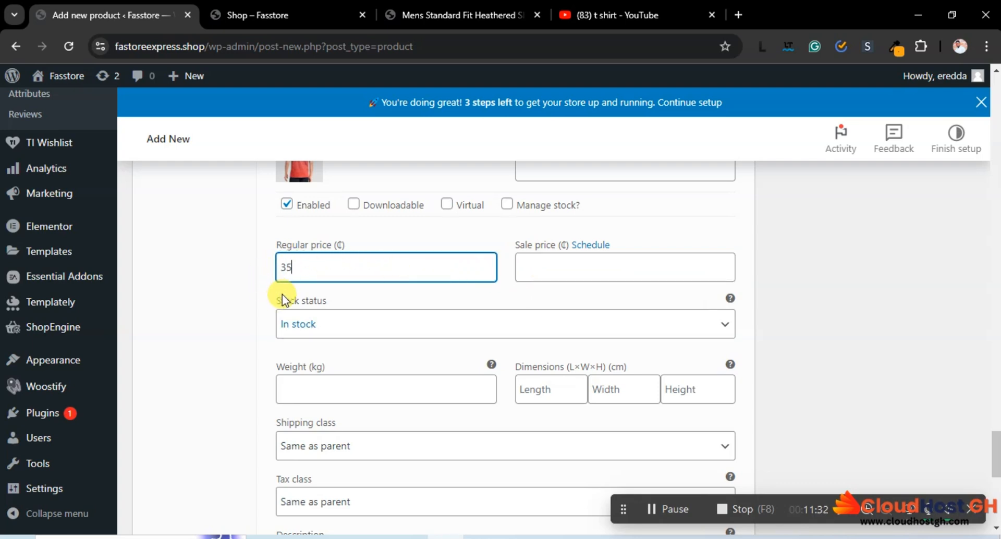
type("0")
left_click(532, 260)
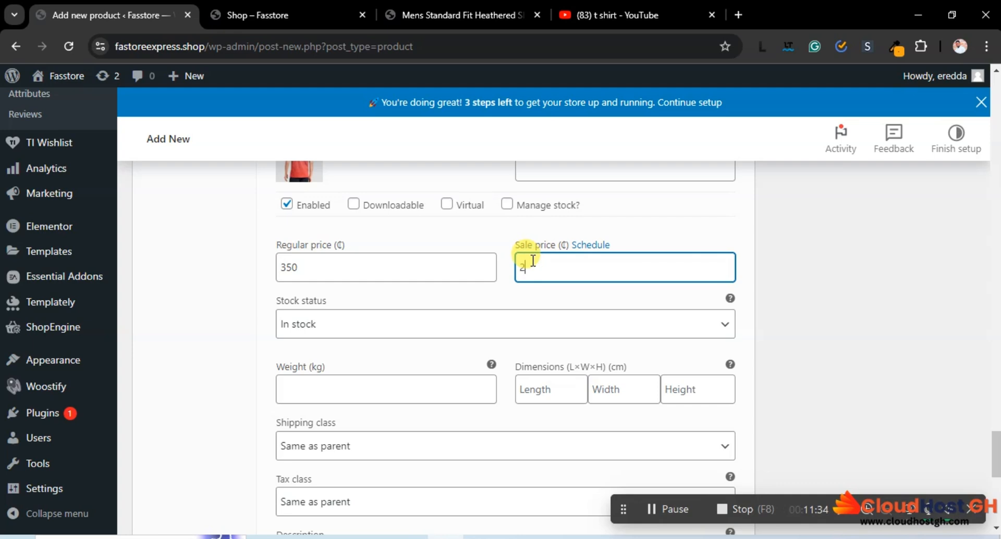
type("270")
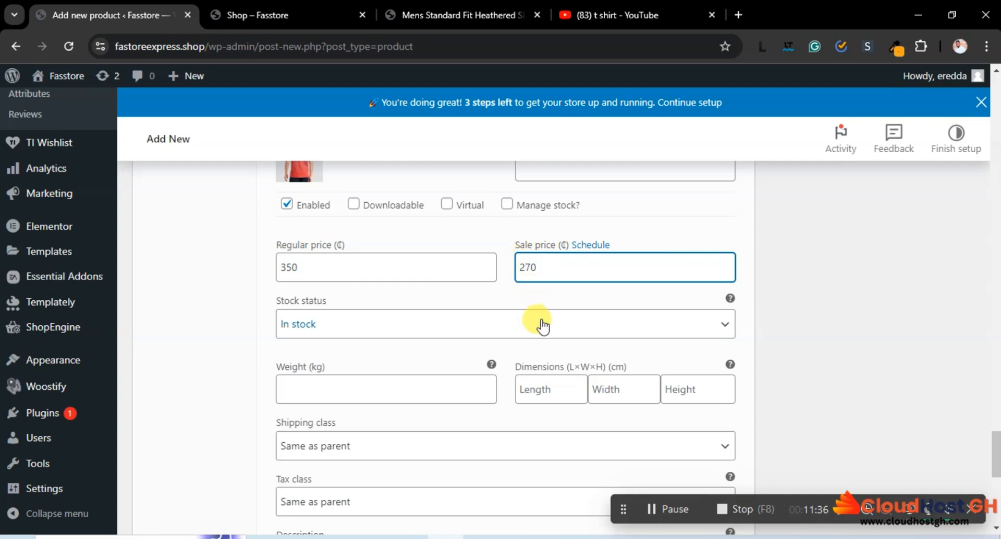
Set the product's default form values to size L and color Red.
scroll(537, 321, "down", 4)
scroll(538, 322, "up", 3)
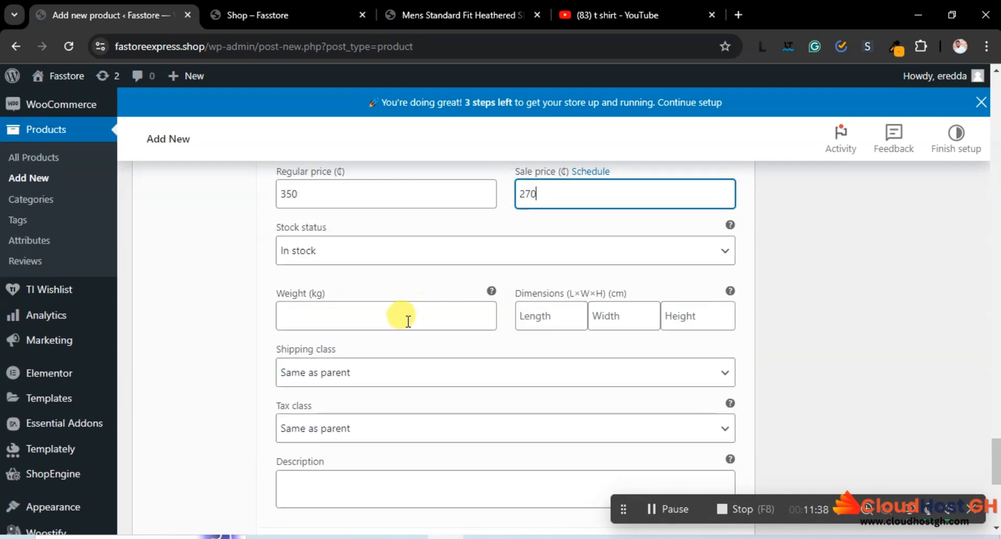
scroll(405, 319, "down", 1)
scroll(407, 321, "up", 20)
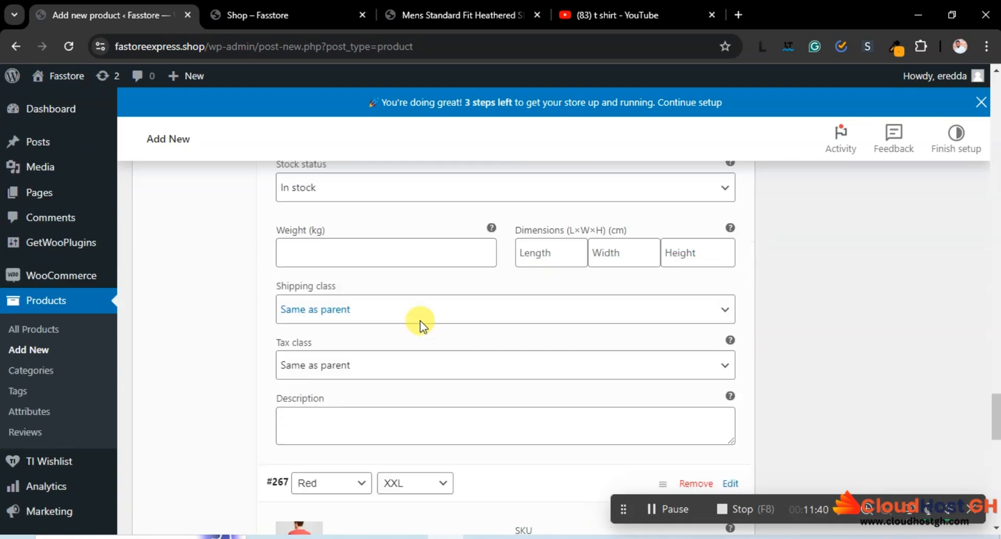
scroll(425, 316, "down", 20)
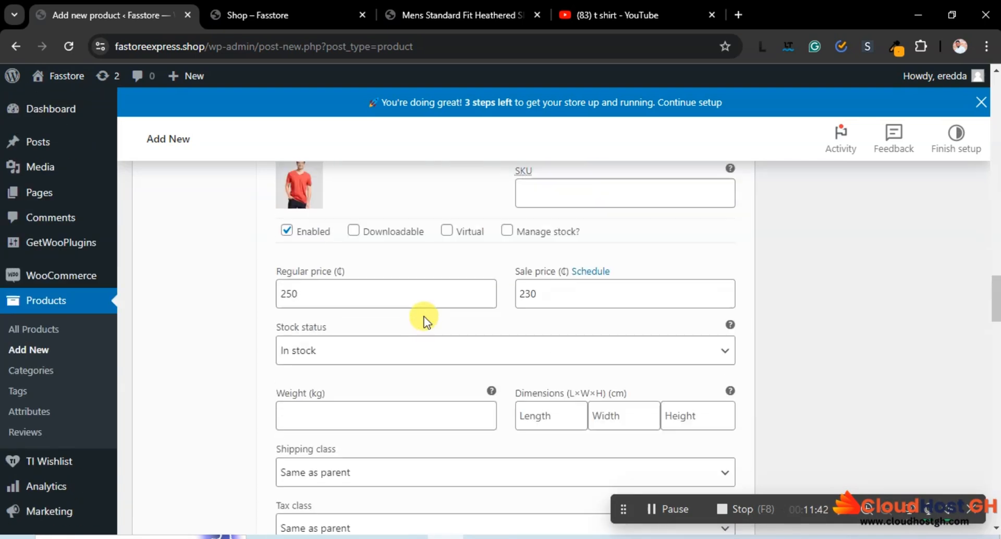
scroll(423, 317, "up", 15)
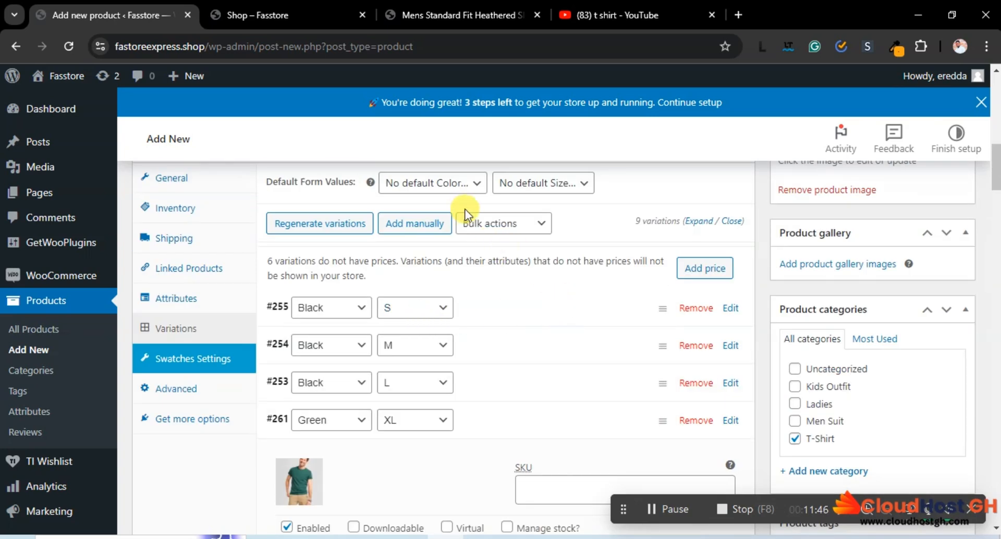
scroll(500, 248, "up", 2)
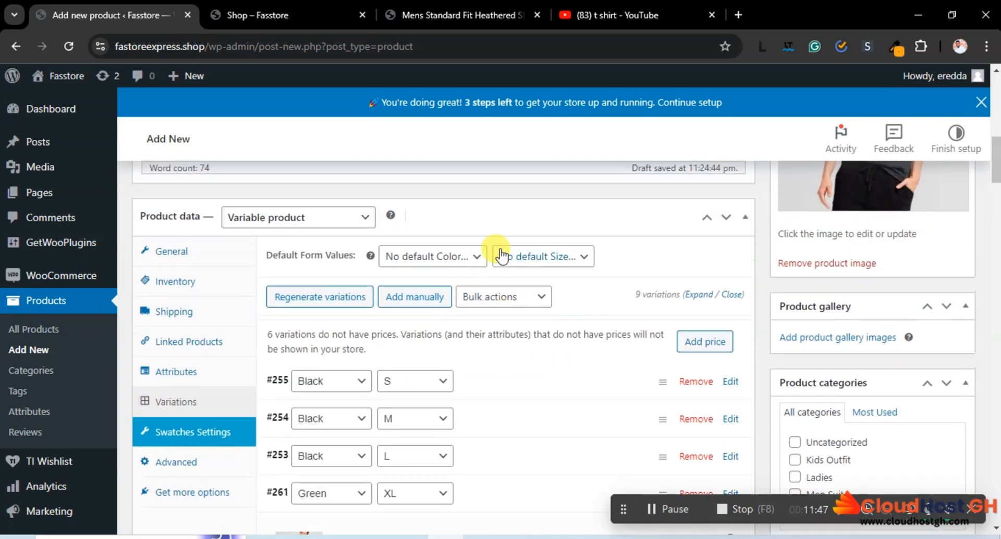
left_click(553, 260)
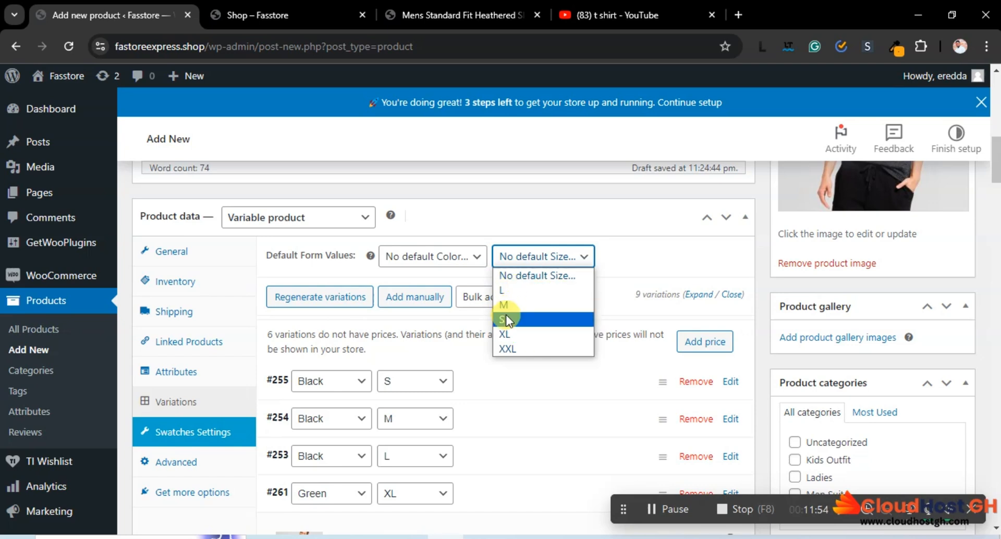
left_click(504, 289)
left_click(453, 259)
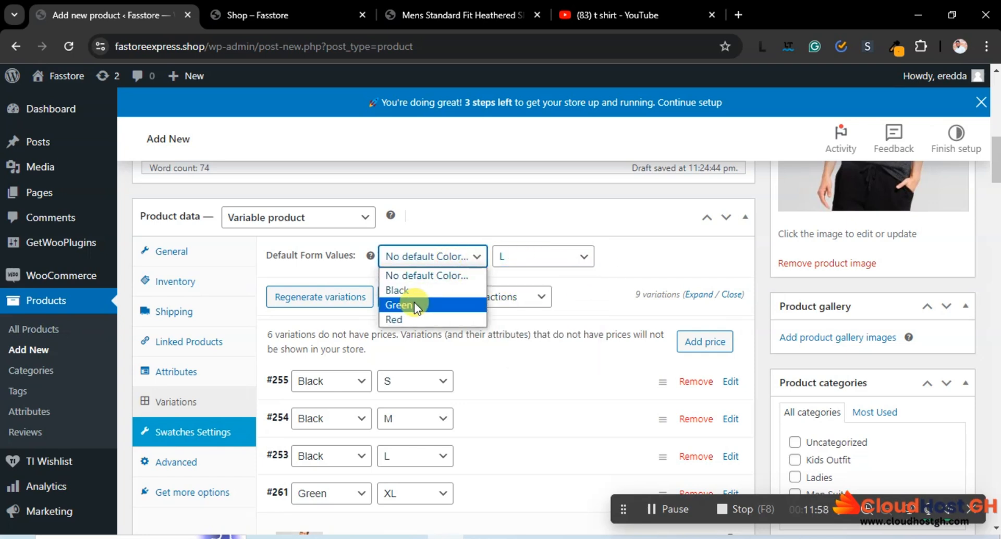
left_click(412, 316)
Save the changes made to the product's variations.
scroll(558, 306, "down", 7)
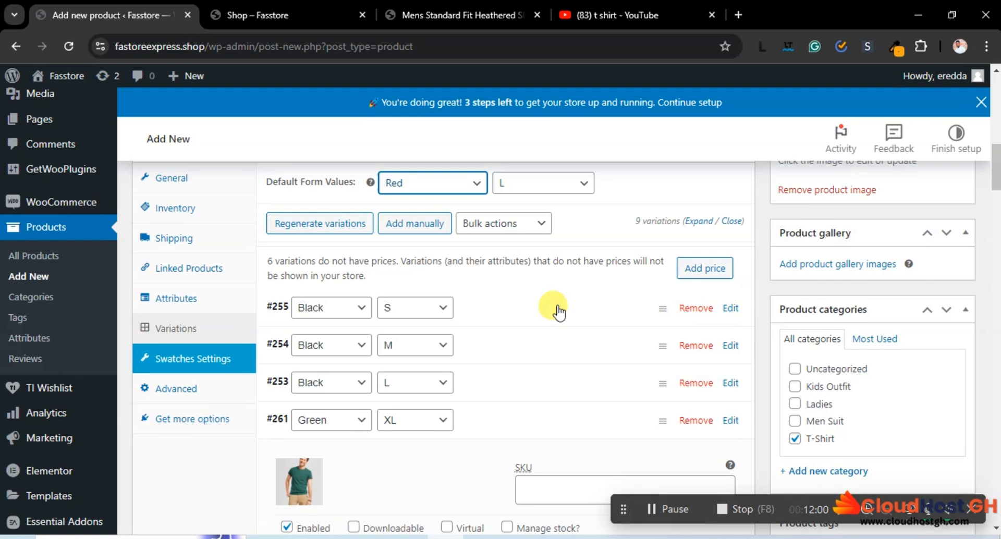
scroll(518, 348, "down", 20)
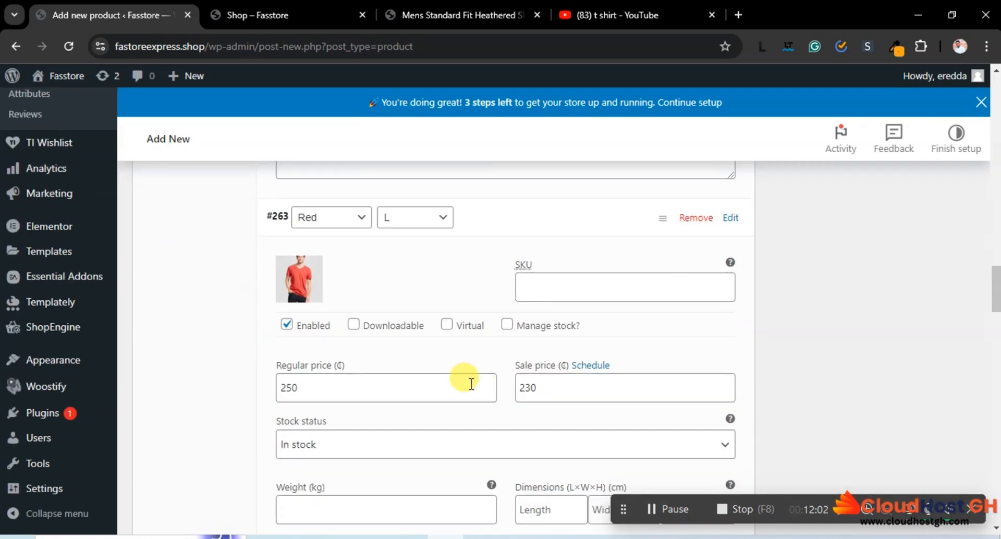
scroll(383, 443, "down", 15)
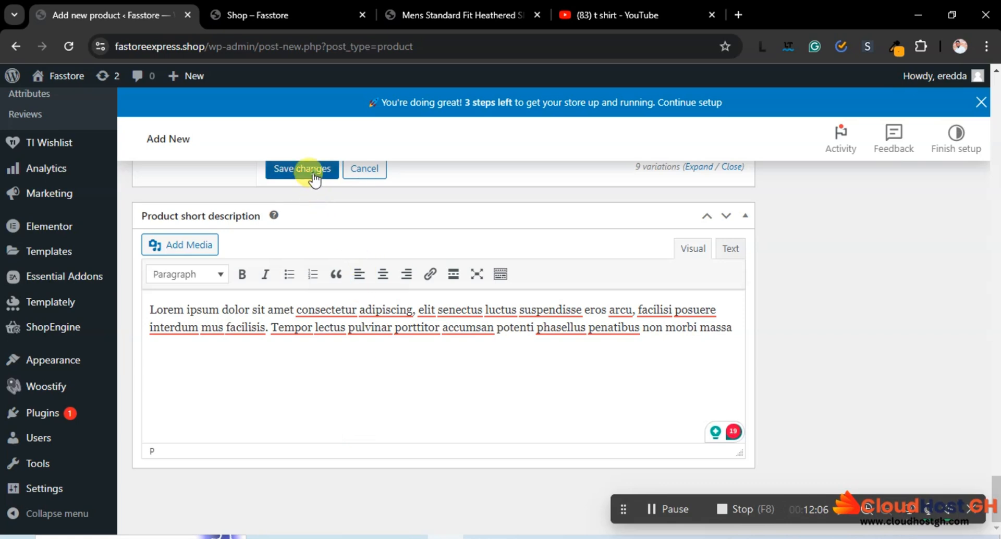
left_click(312, 172)
Review the product's general tax, inventory and shipping settings, including the available shipping classes.
scroll(583, 264, "up", 3)
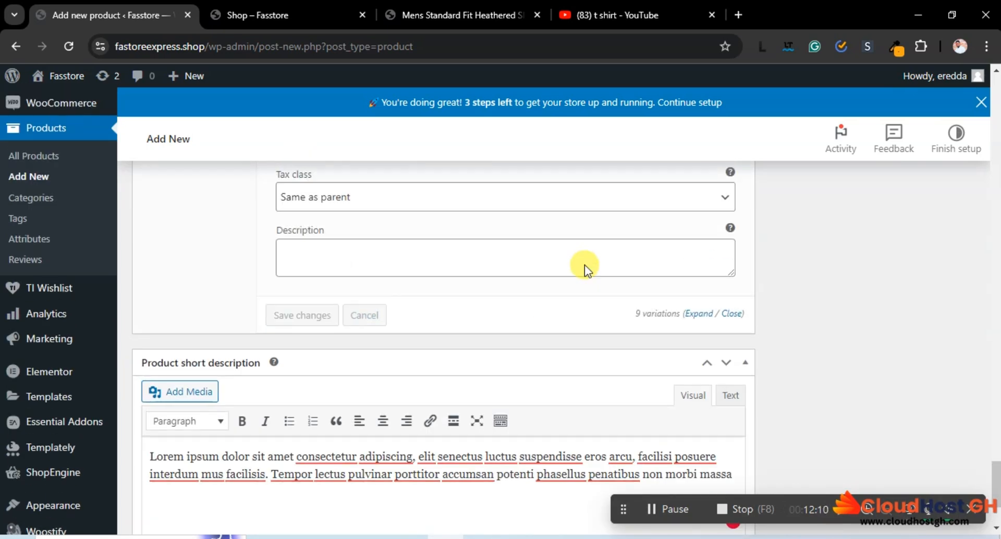
scroll(583, 264, "up", 4)
scroll(583, 264, "up", 5)
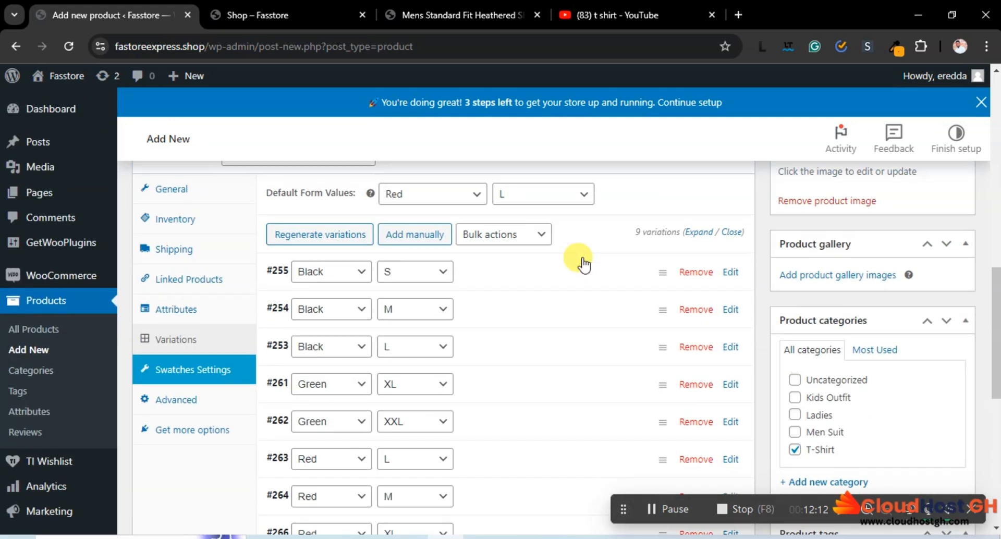
left_click(190, 266)
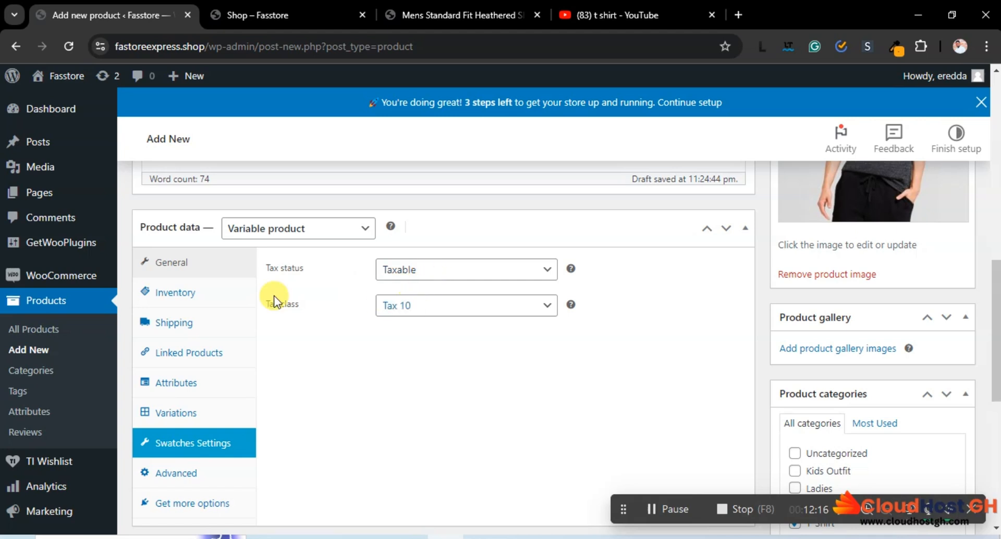
left_click(192, 304)
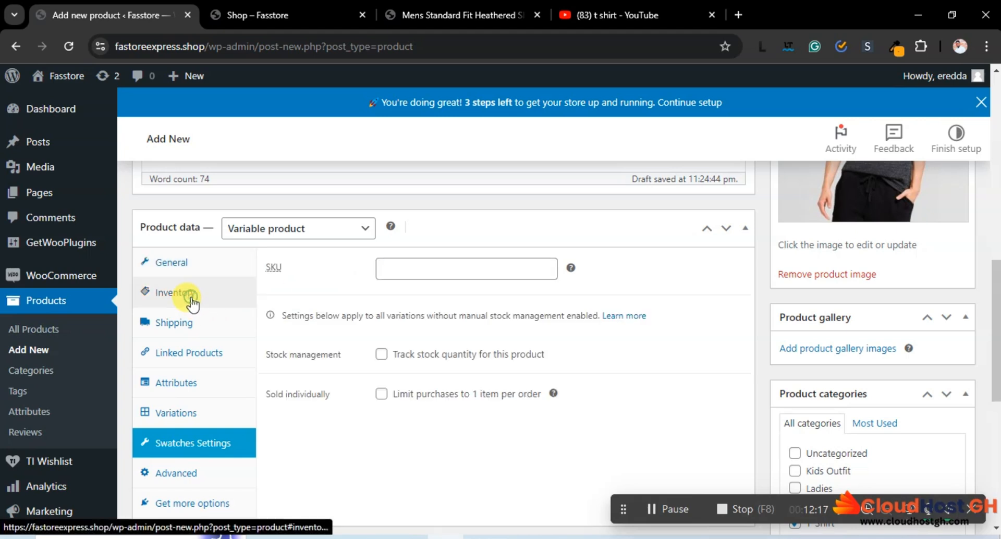
left_click(187, 326)
left_click(440, 349)
left_click(432, 346)
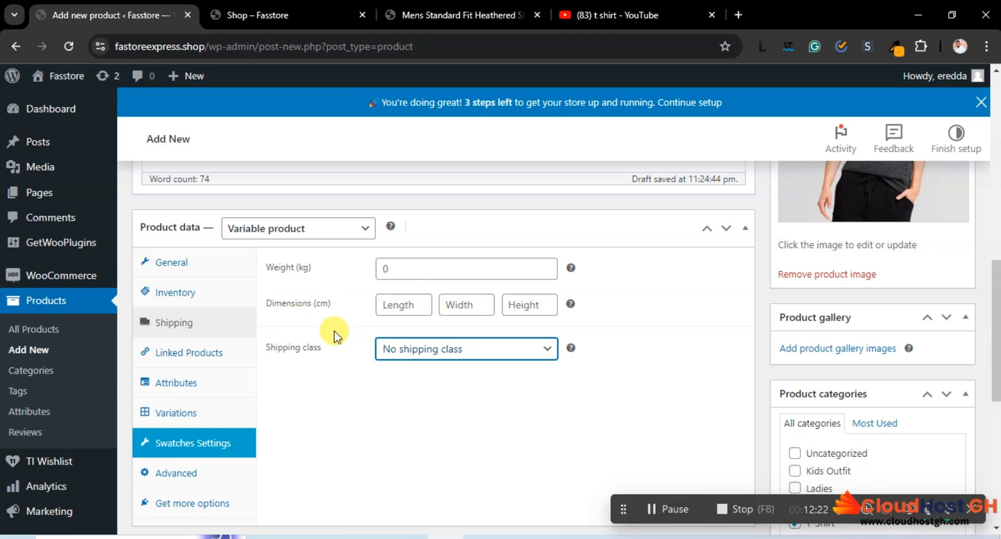
left_click(180, 262)
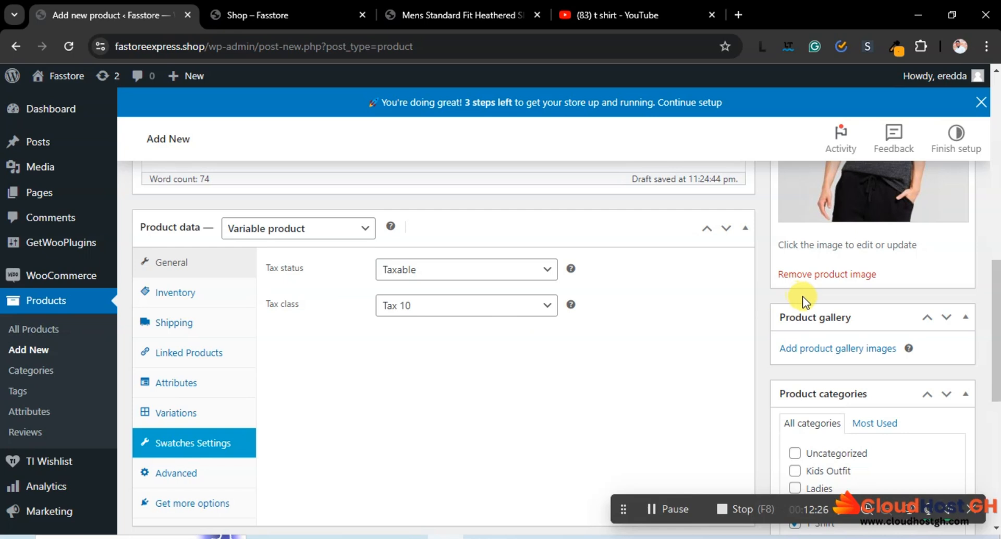
Publish the V-neck T-shirt product to the store.
scroll(802, 299, "up", 5)
scroll(799, 300, "down", 7)
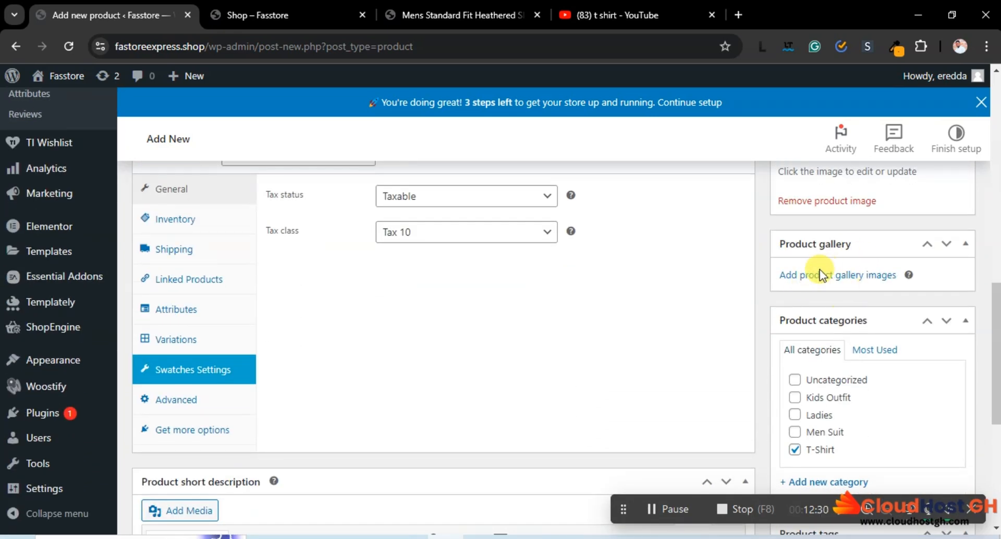
scroll(642, 244, "up", 5)
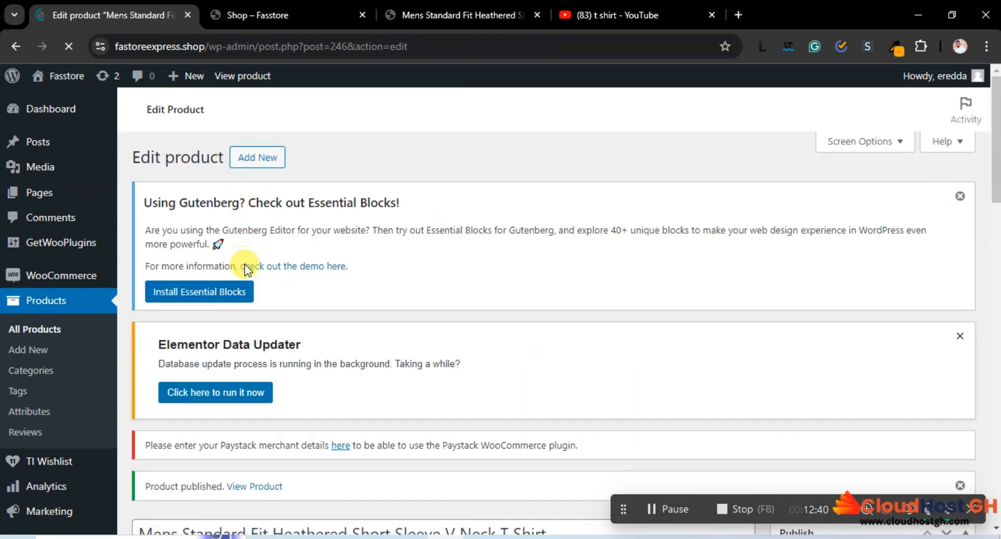
Open the published product's store page and check its image, color and size swatches, and price.
scroll(270, 314, "down", 3)
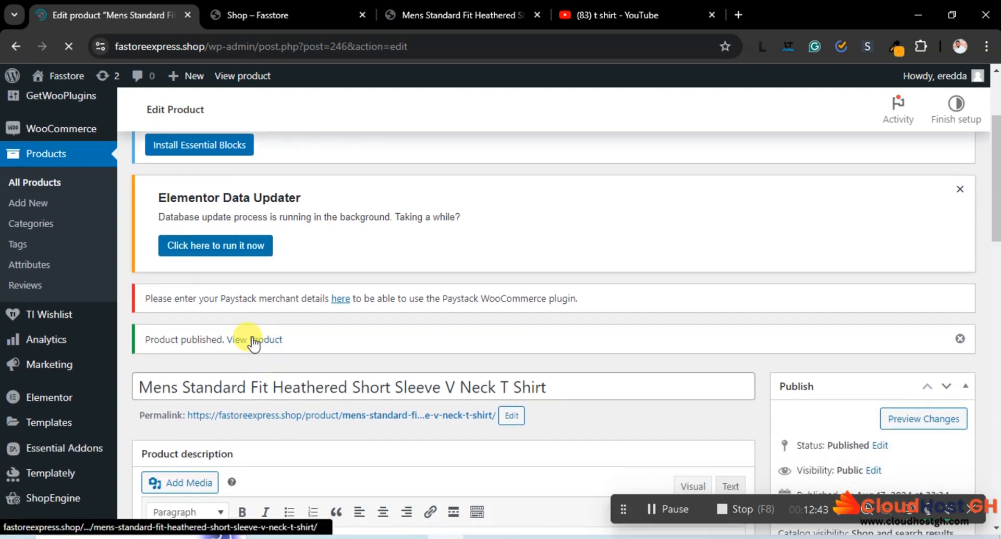
left_click(253, 339)
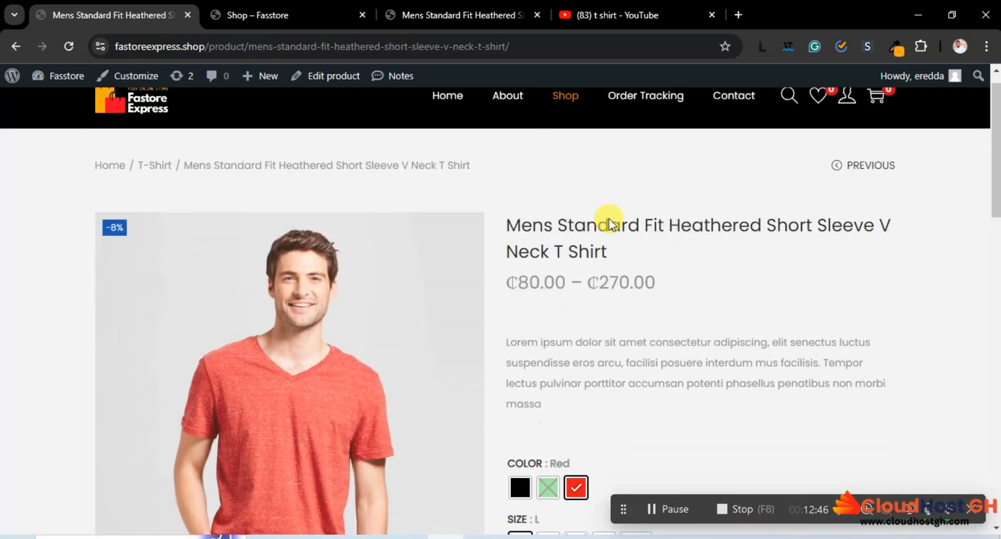
scroll(608, 217, "down", 5)
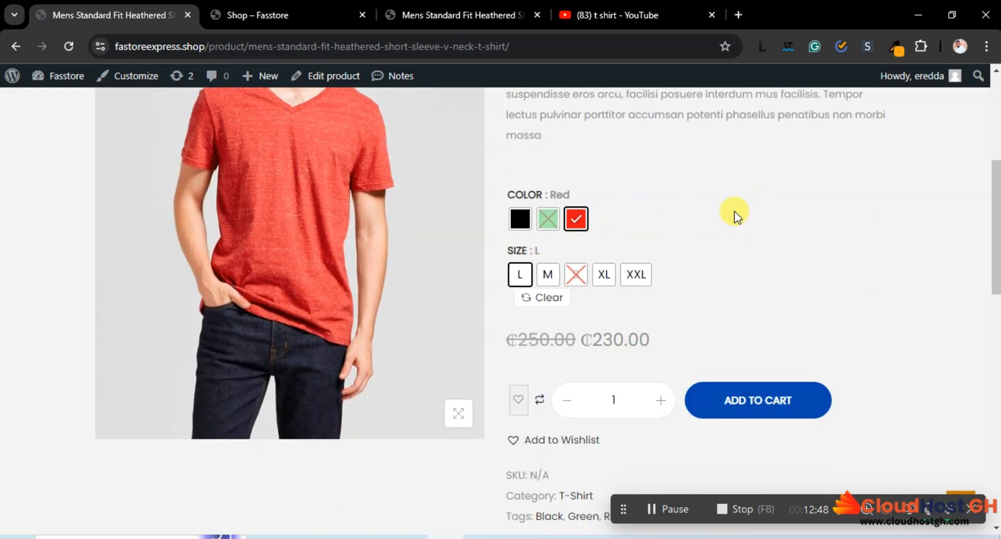
scroll(732, 205, "up", 2)
scroll(732, 204, "down", 1)
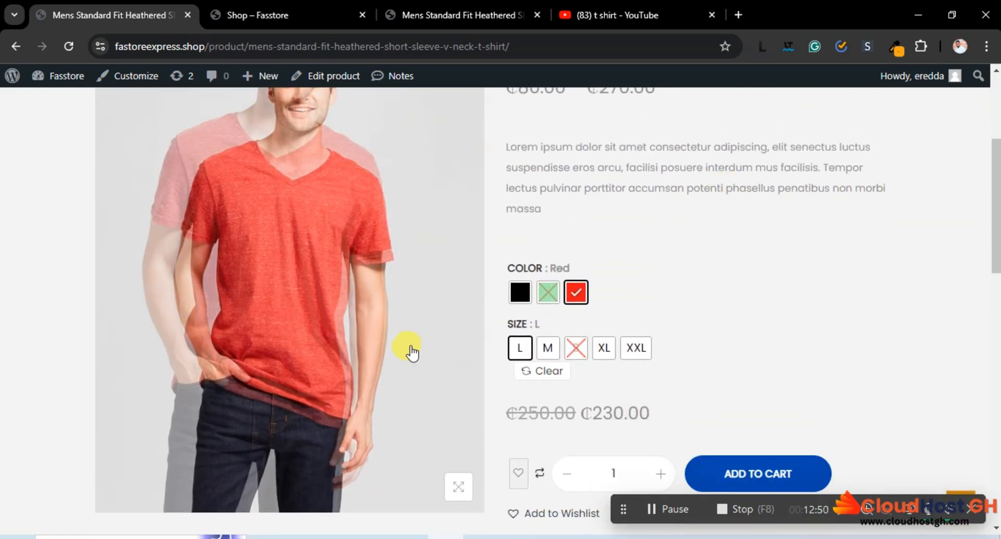
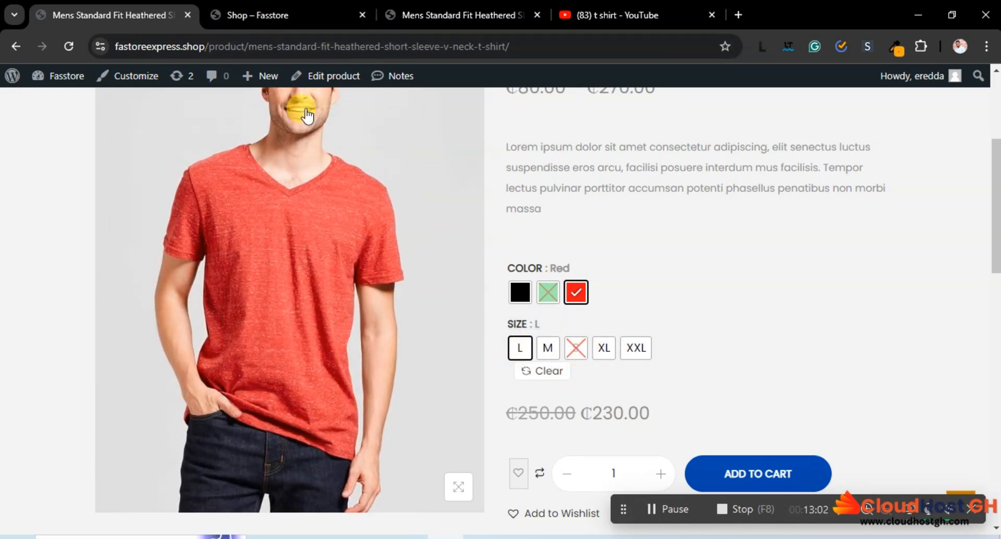
Reopen the published V-neck T-shirt product for editing from its store page.
left_click(320, 84)
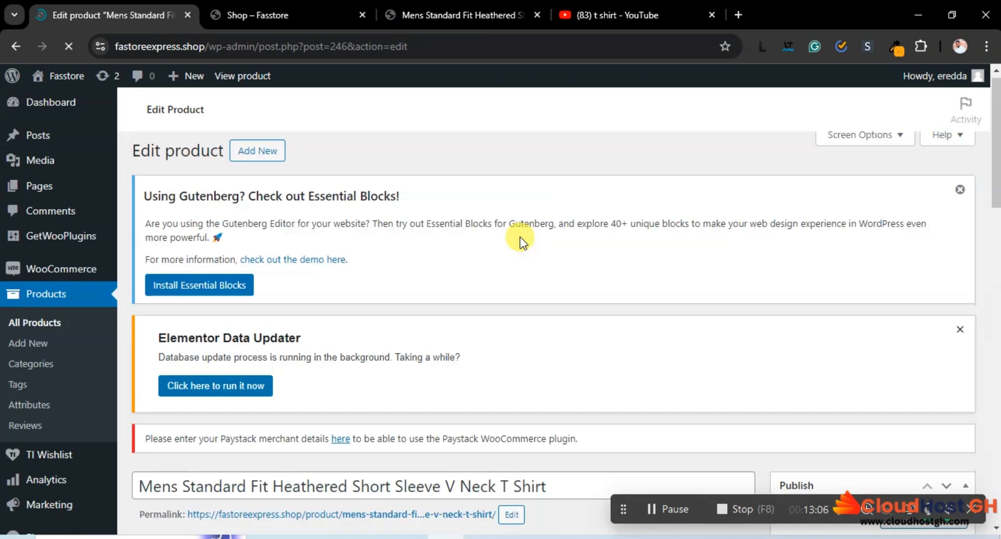
scroll(521, 236, "down", 6)
scroll(520, 237, "up", 3)
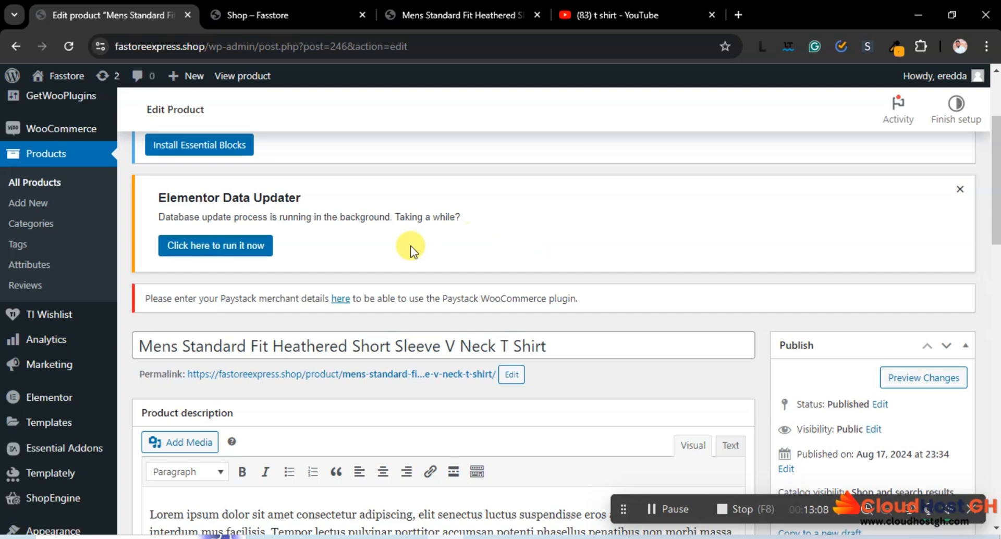
Open the terms list of the Size product attribute for configuration.
left_click(26, 267)
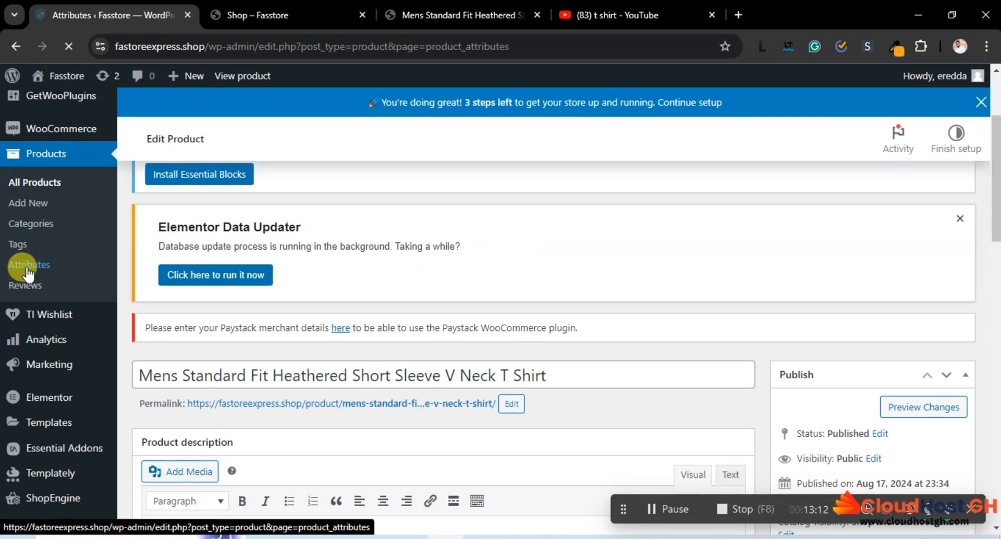
scroll(446, 289, "down", 3)
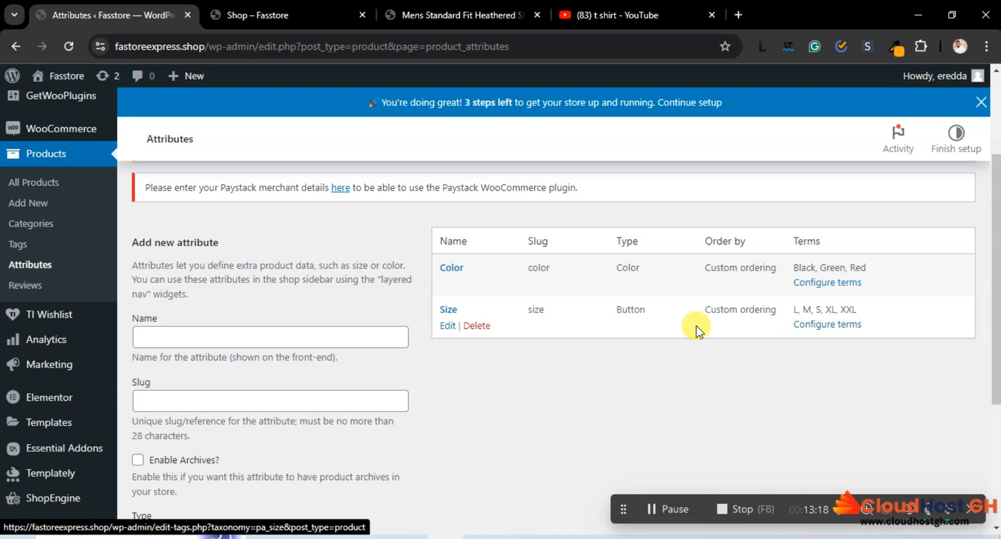
left_click(834, 327)
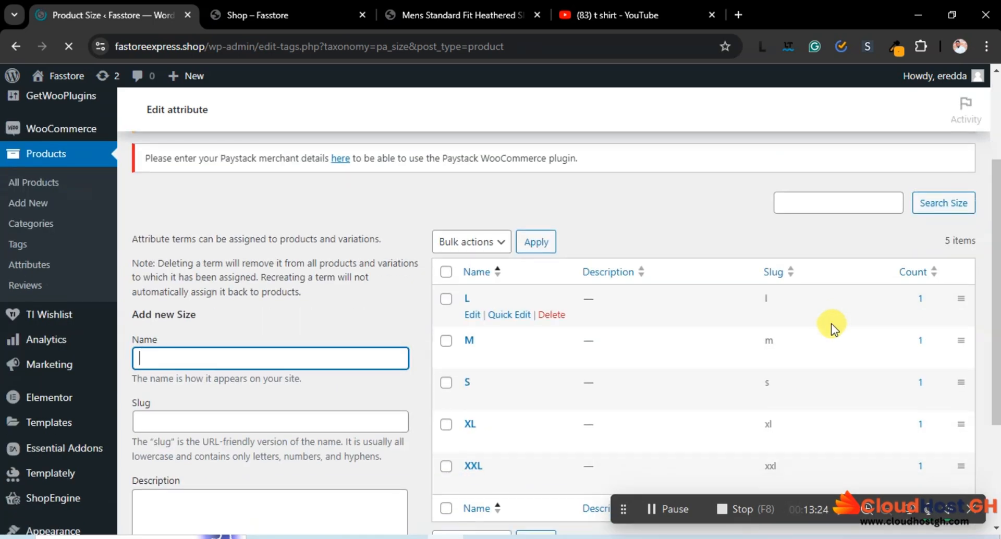
Reorder the Size attribute terms to S, M, L, XL, XXL.
scroll(831, 323, "down", 2)
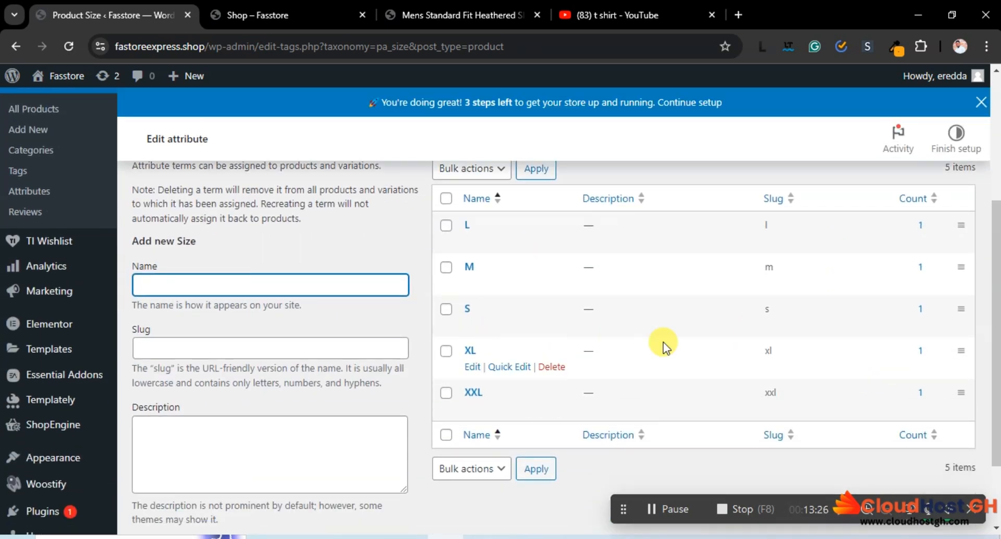
scroll(663, 342, "up", 1)
left_click_drag(959, 296, 959, 254)
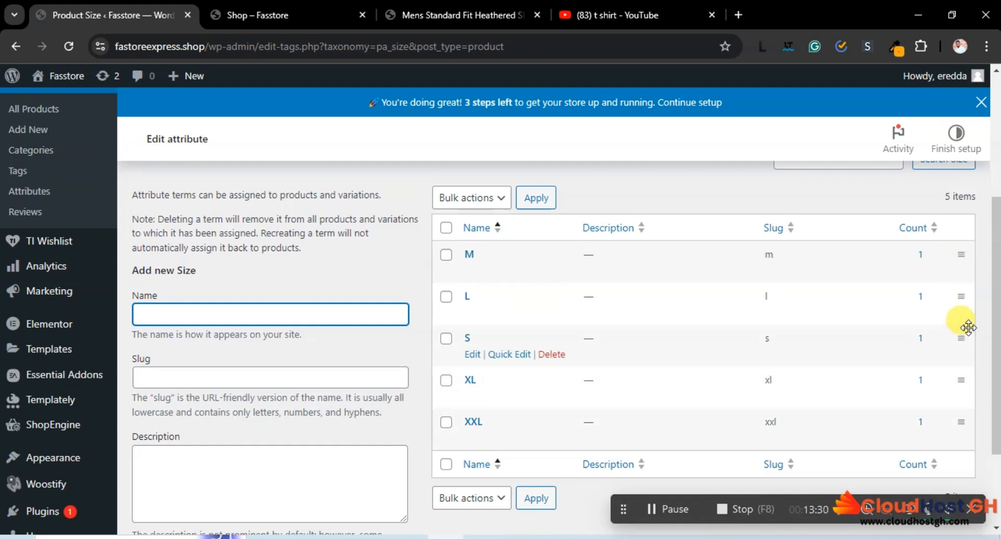
left_click_drag(965, 333, 959, 254)
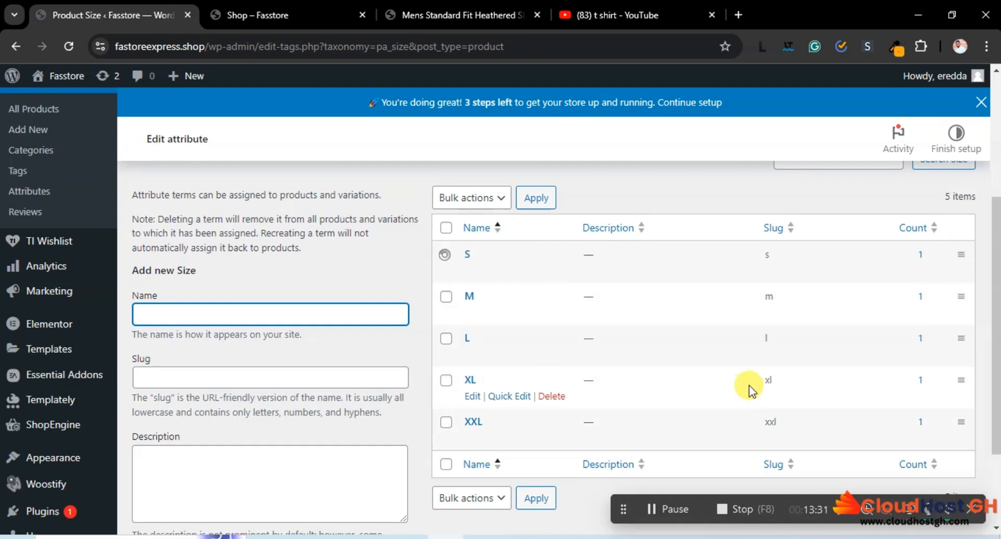
scroll(647, 442, "down", 2)
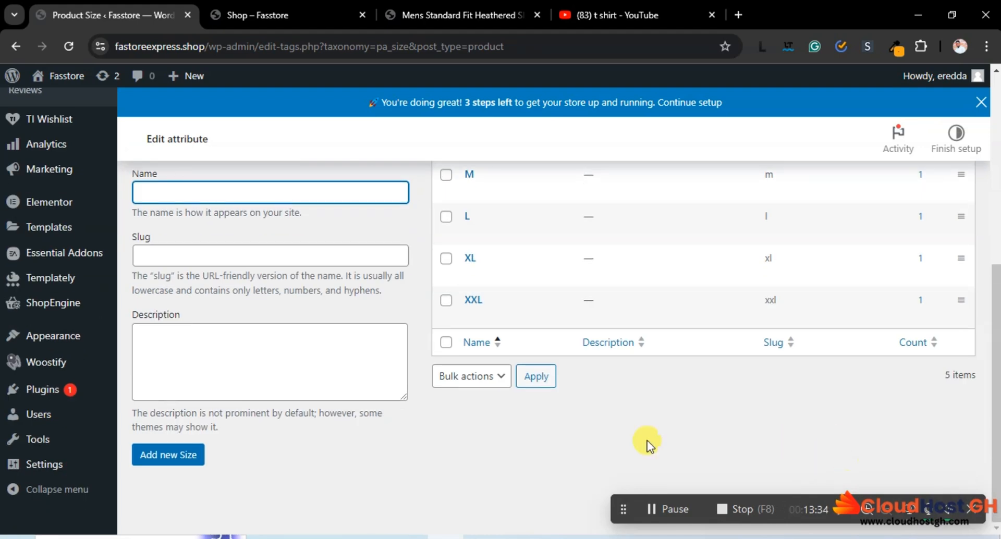
scroll(430, 436, "up", 6)
scroll(459, 424, "down", 5)
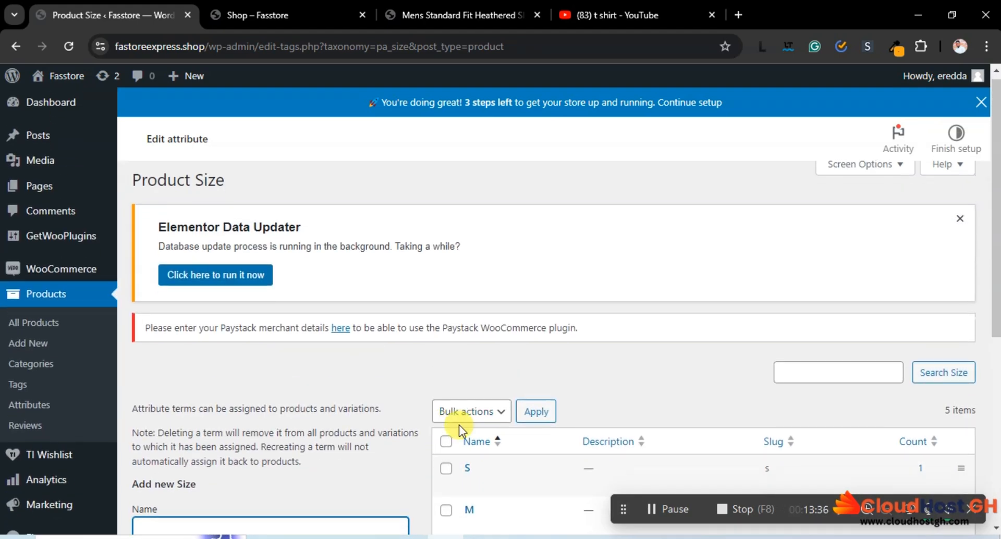
scroll(460, 425, "up", 1)
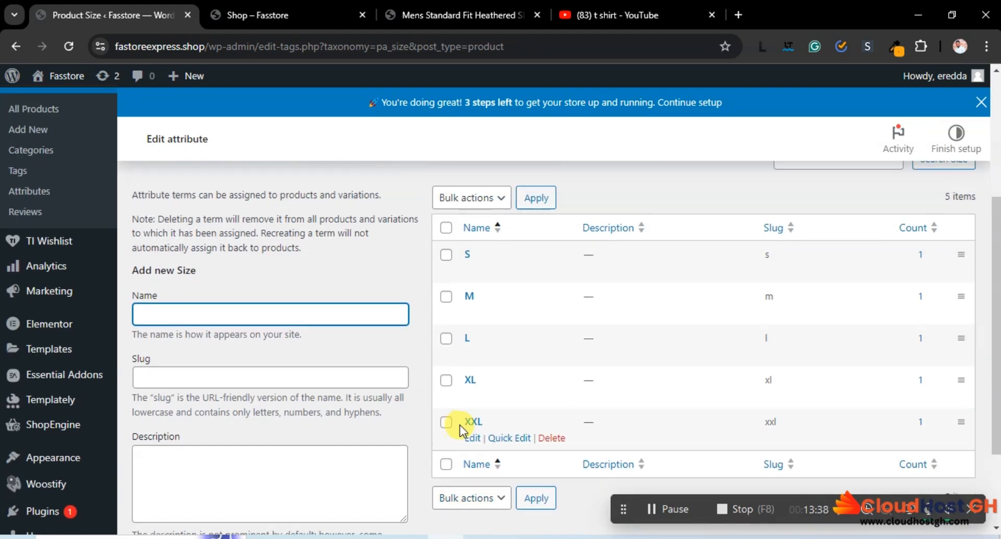
scroll(466, 204, "up", 4)
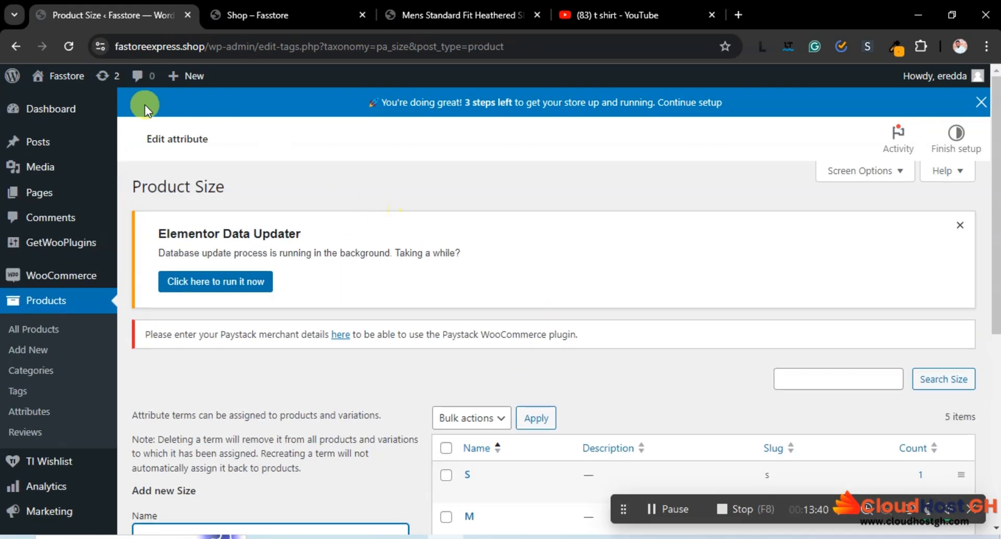
Open the variable V-neck T-shirt from the store's Shop page and check the order of its size swatches.
left_click(63, 79)
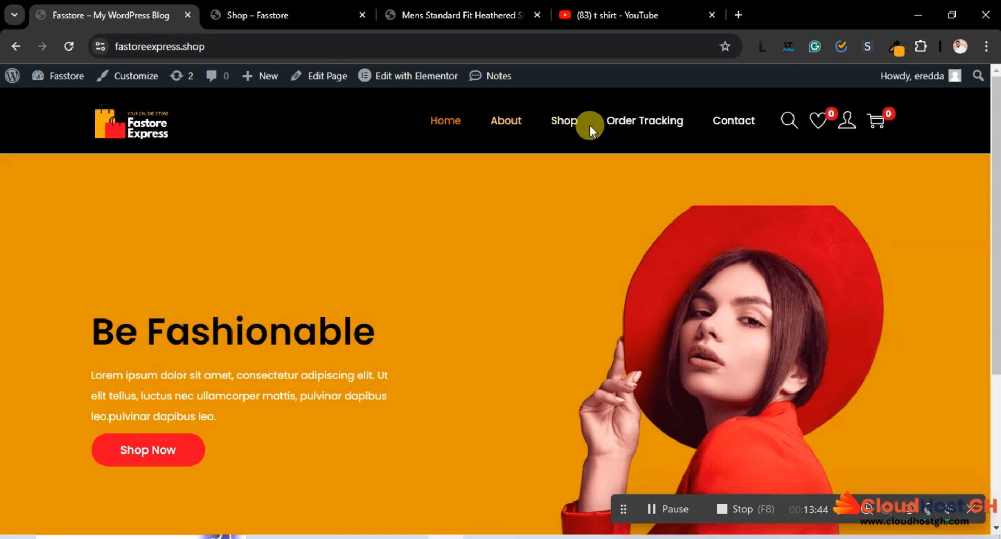
left_click(562, 132)
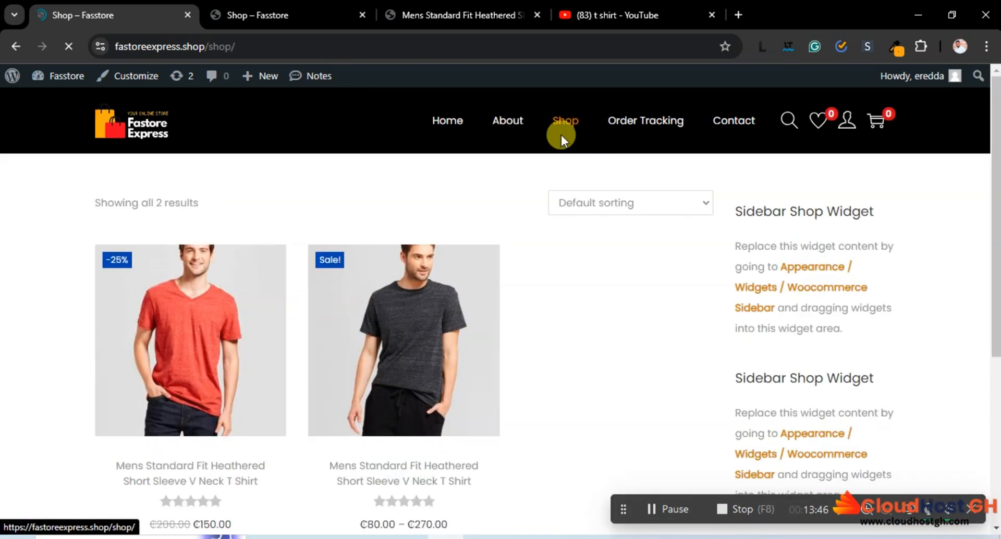
scroll(561, 136, "down", 3)
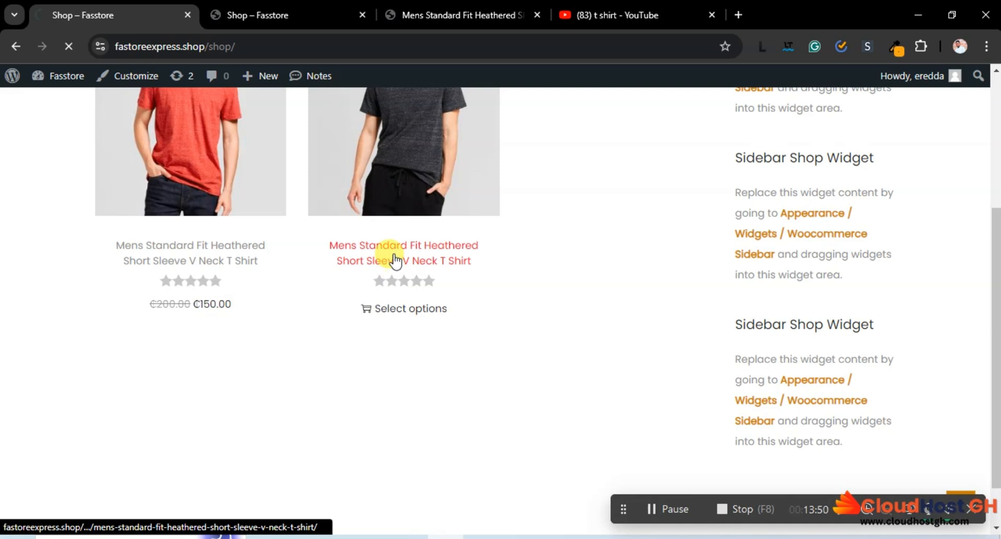
scroll(487, 264, "down", 4)
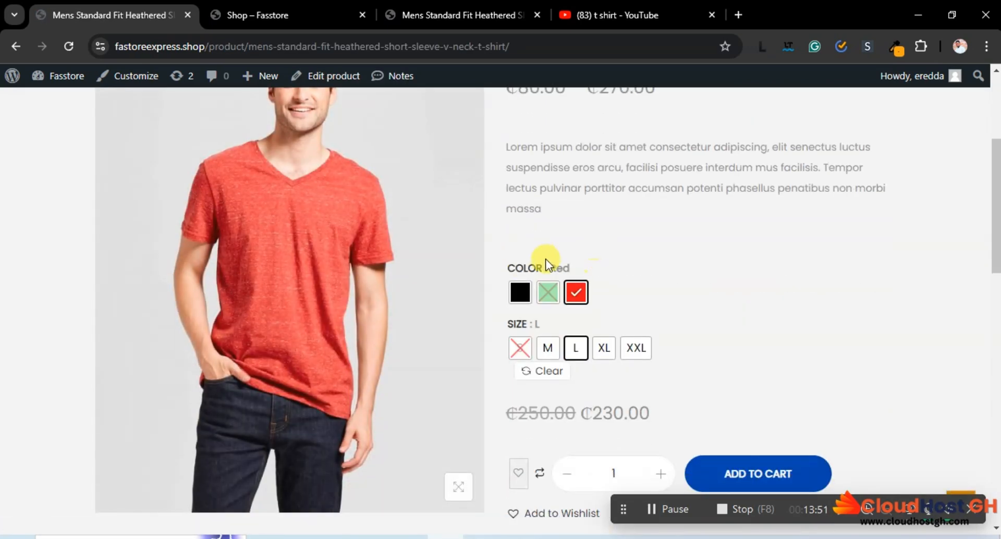
scroll(546, 265, "down", 3)
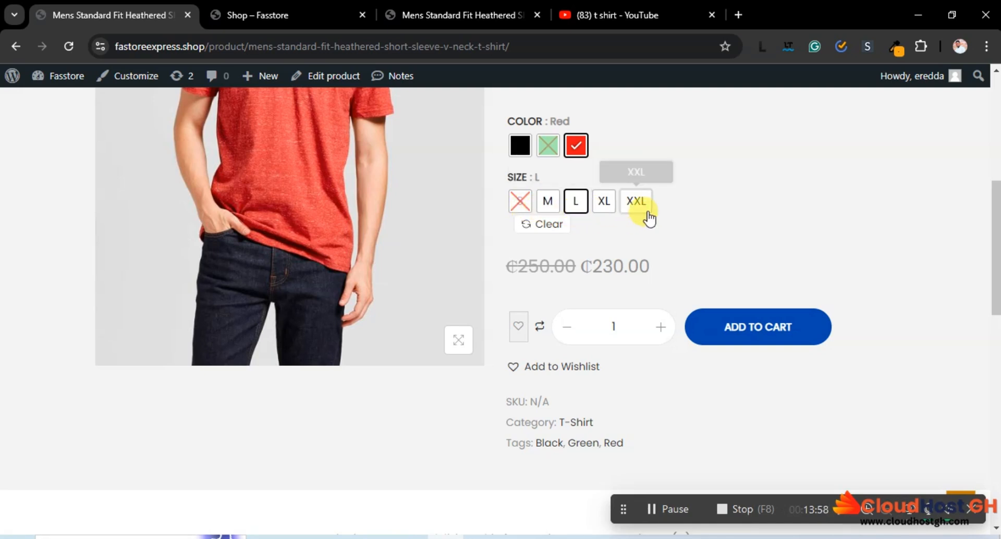
scroll(667, 224, "down", 1)
scroll(652, 231, "up", 2)
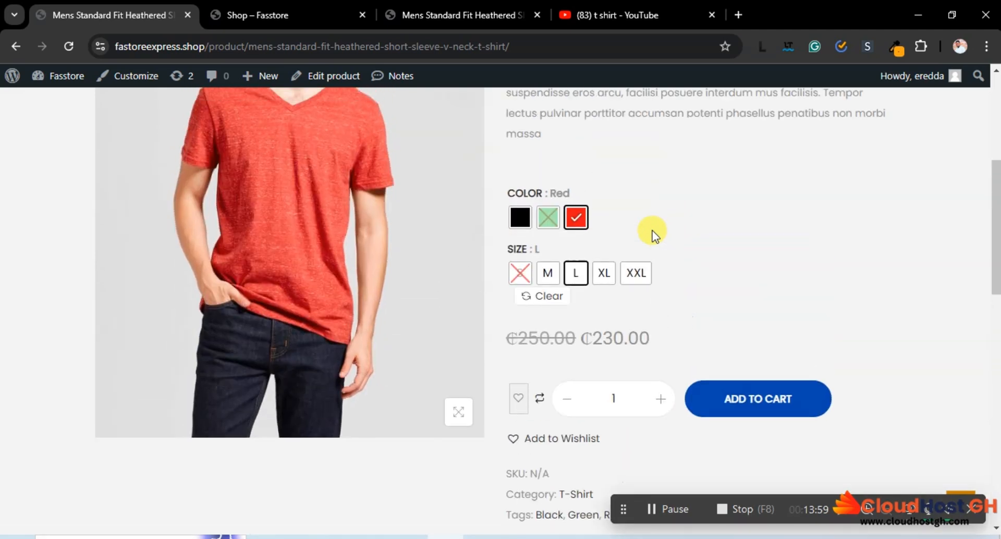
scroll(553, 318, "up", 1)
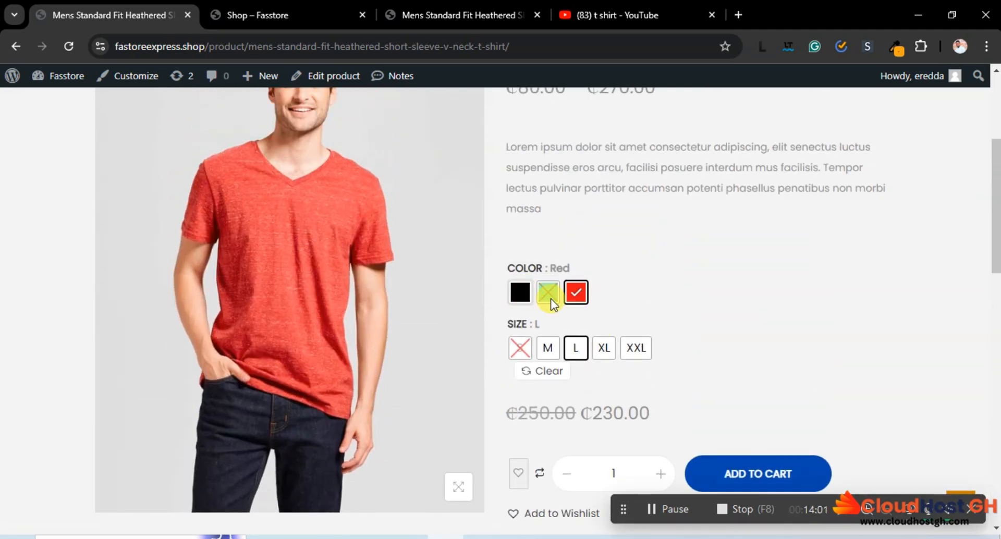
Preview the product's Red M variation and the Black variations in sizes S, M and L, comparing images and prices.
left_click(548, 348)
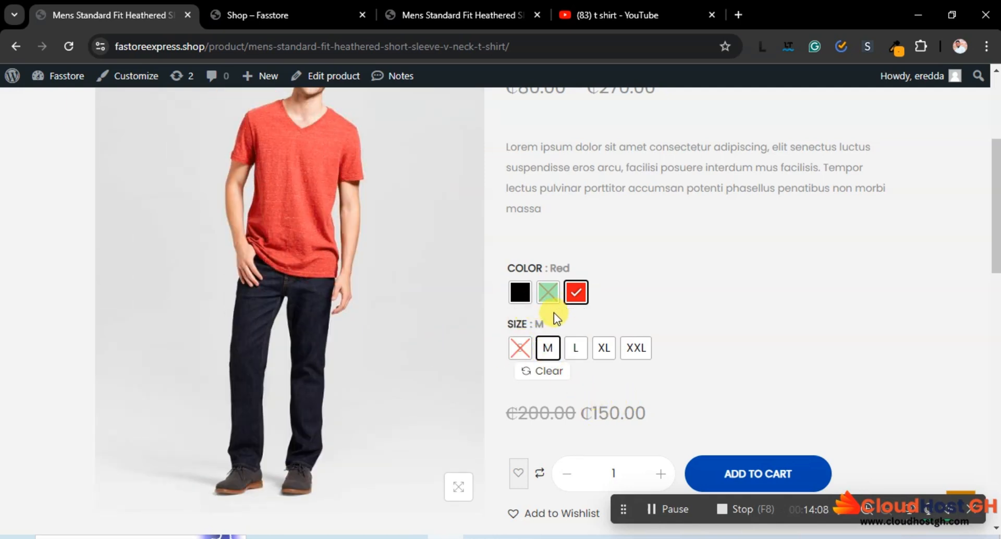
left_click(519, 292)
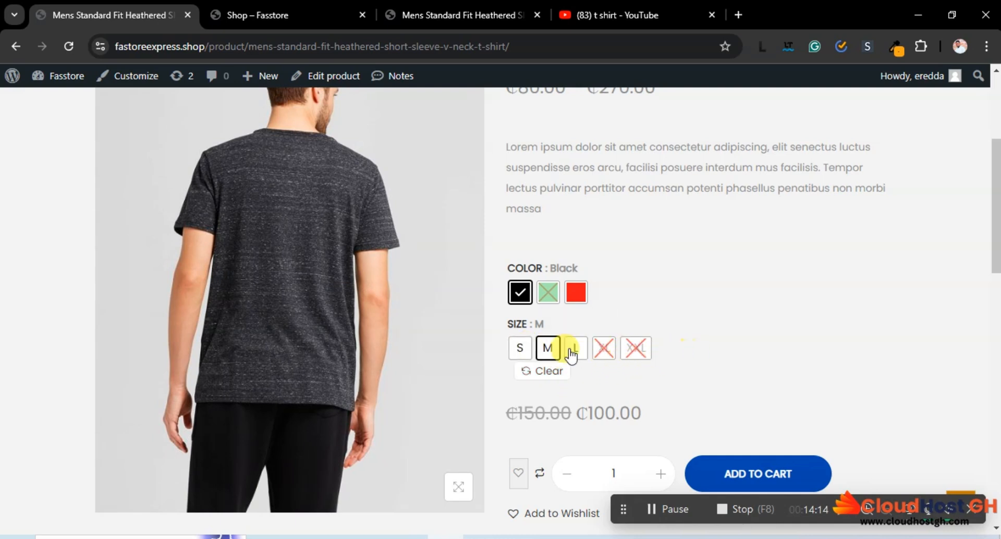
left_click(520, 348)
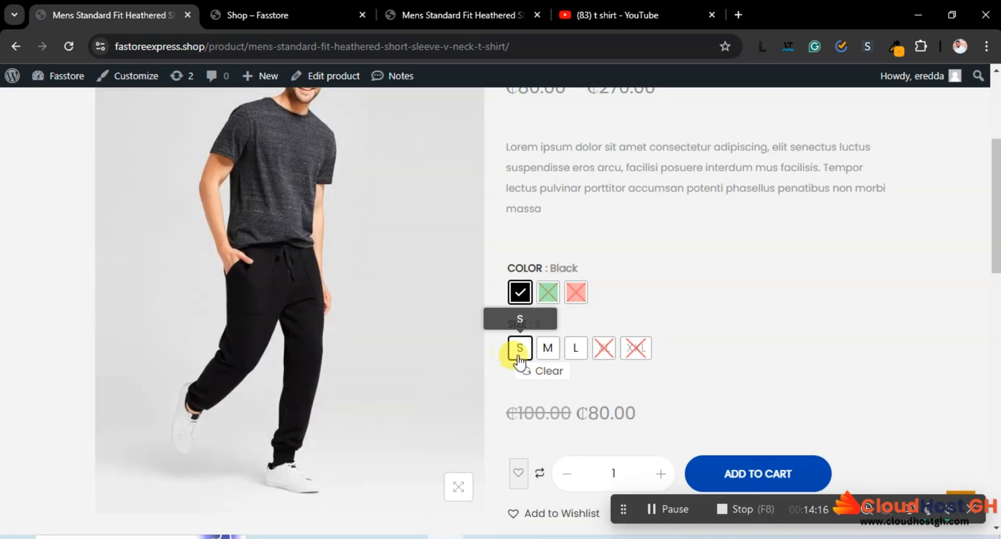
scroll(573, 362, "down", 1)
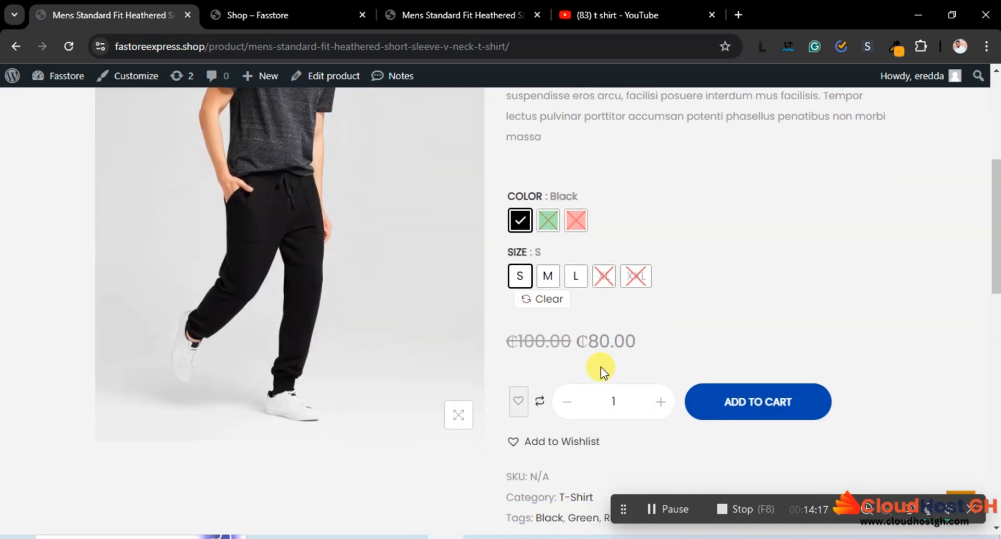
left_click(546, 275)
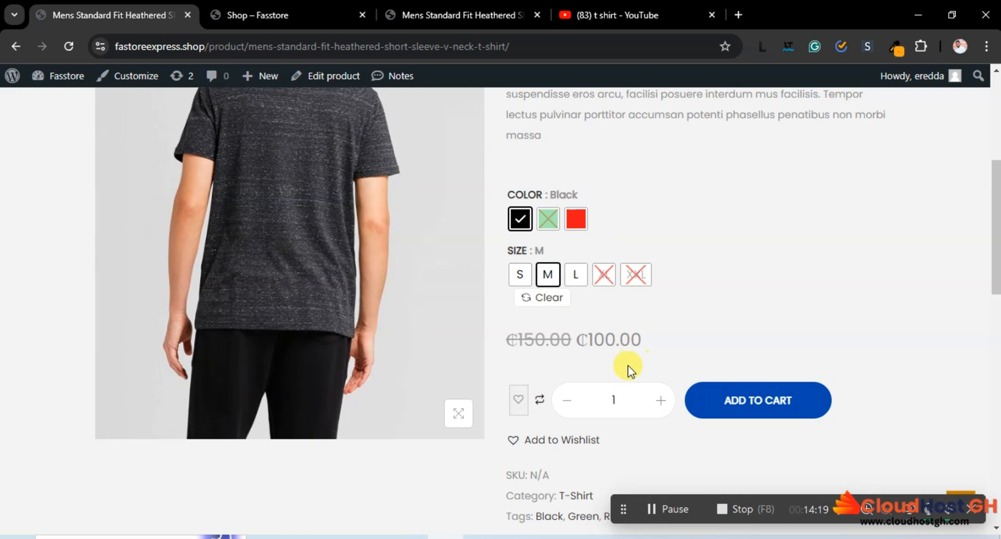
left_click(575, 275)
left_click(520, 274)
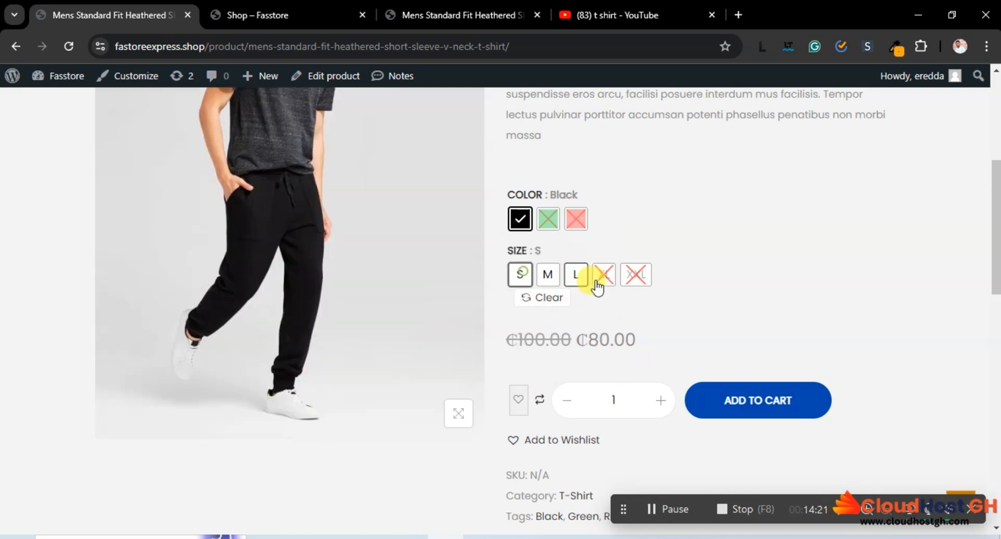
Review the rest of the product page, including its swatches, description and related products.
scroll(600, 323, "up", 2)
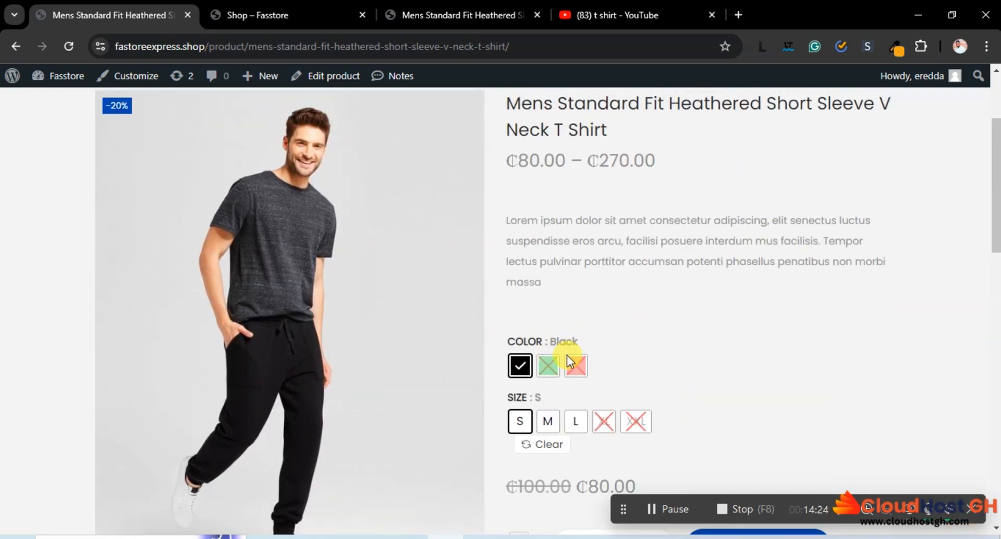
scroll(567, 355, "down", 3)
scroll(567, 355, "up", 5)
scroll(565, 356, "down", 3)
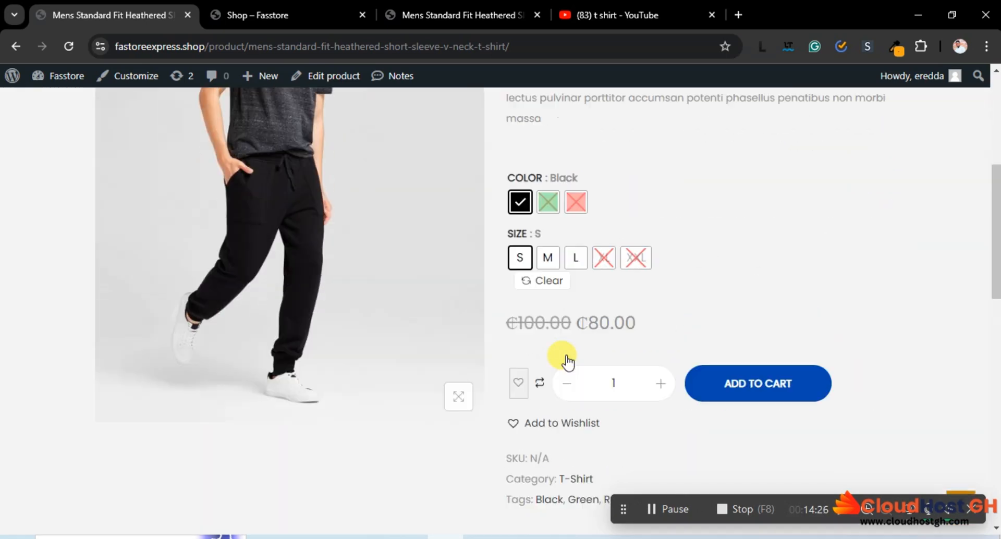
scroll(564, 353, "up", 3)
scroll(563, 352, "down", 8)
scroll(563, 349, "up", 5)
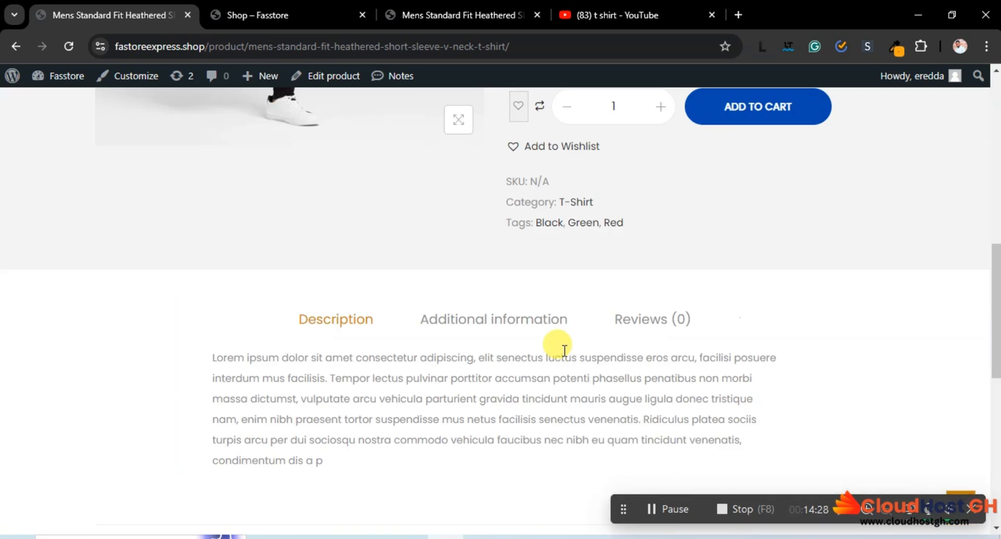
scroll(563, 348, "down", 4)
scroll(563, 347, "up", 4)
scroll(563, 348, "down", 5)
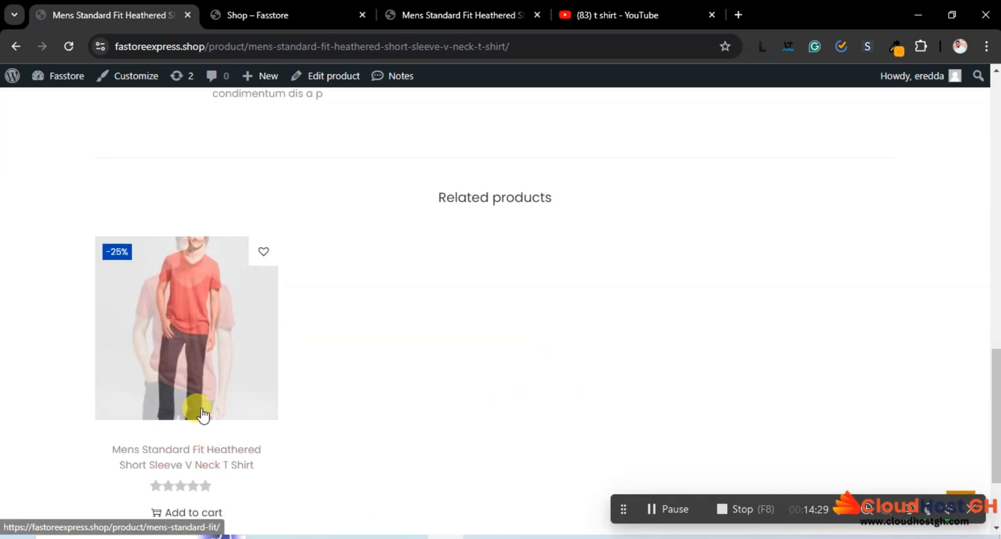
scroll(463, 311, "up", 1)
scroll(463, 311, "up", 10)
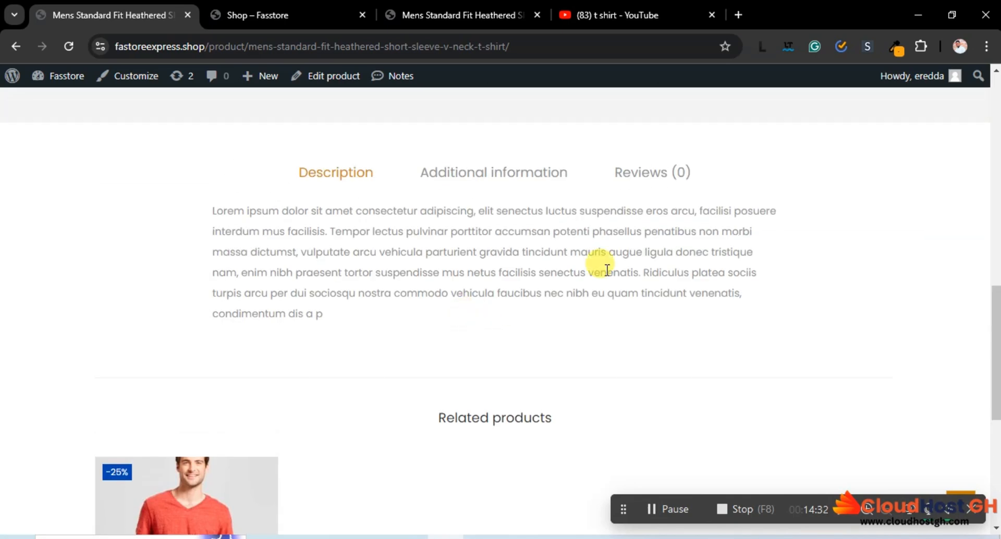